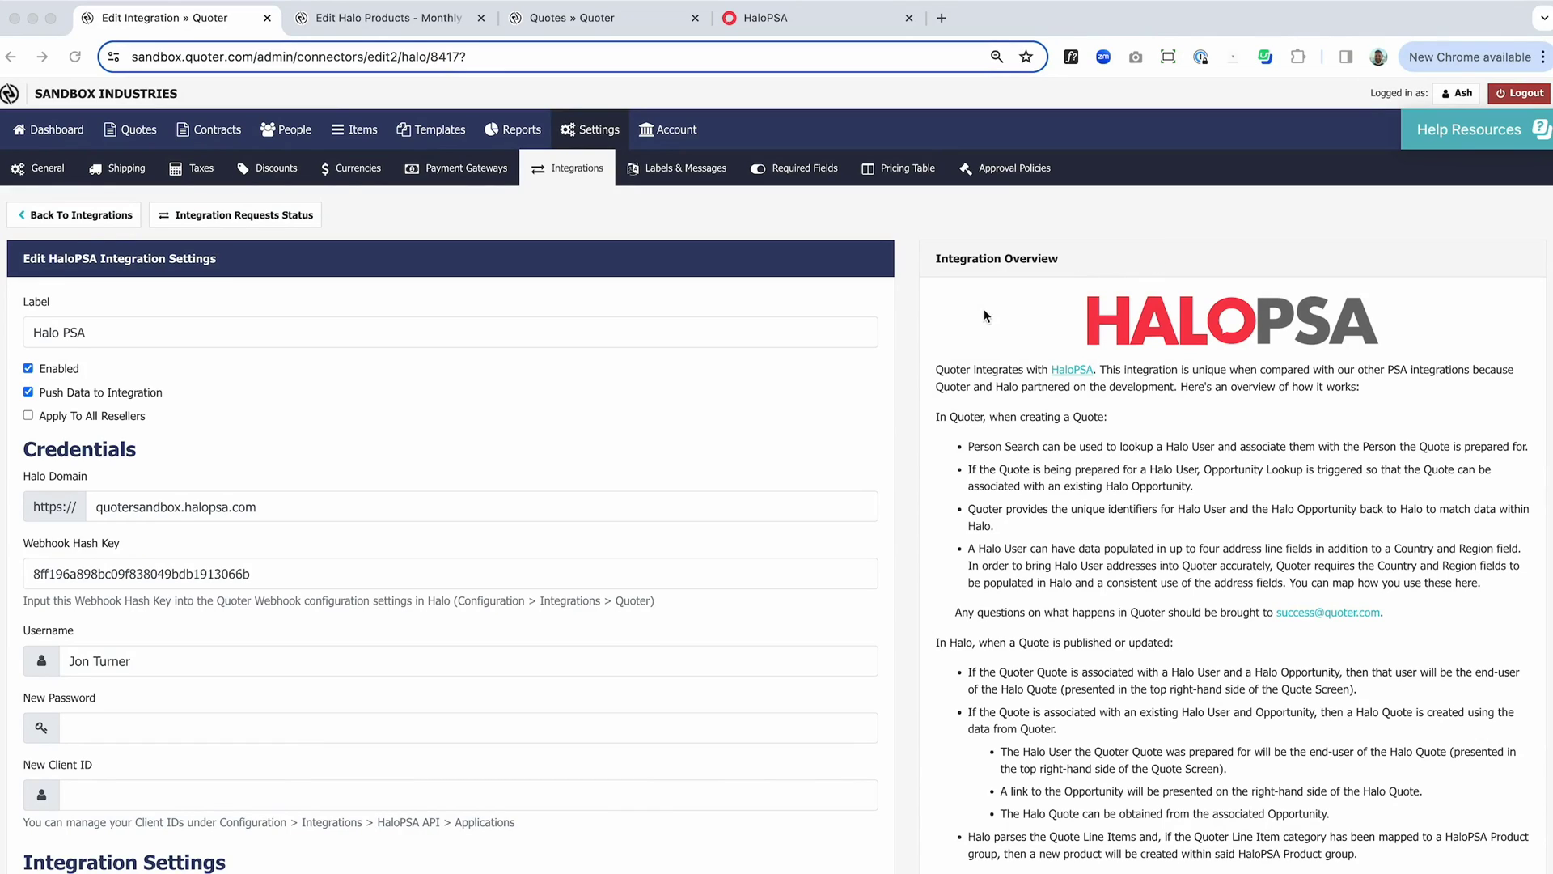
Review the item category mappings, leaving Accessoires unmapped to any Halo group
{"action": "scroll", "coordinate": [896, 373], "scroll_direction": "down", "scroll_amount": 1}
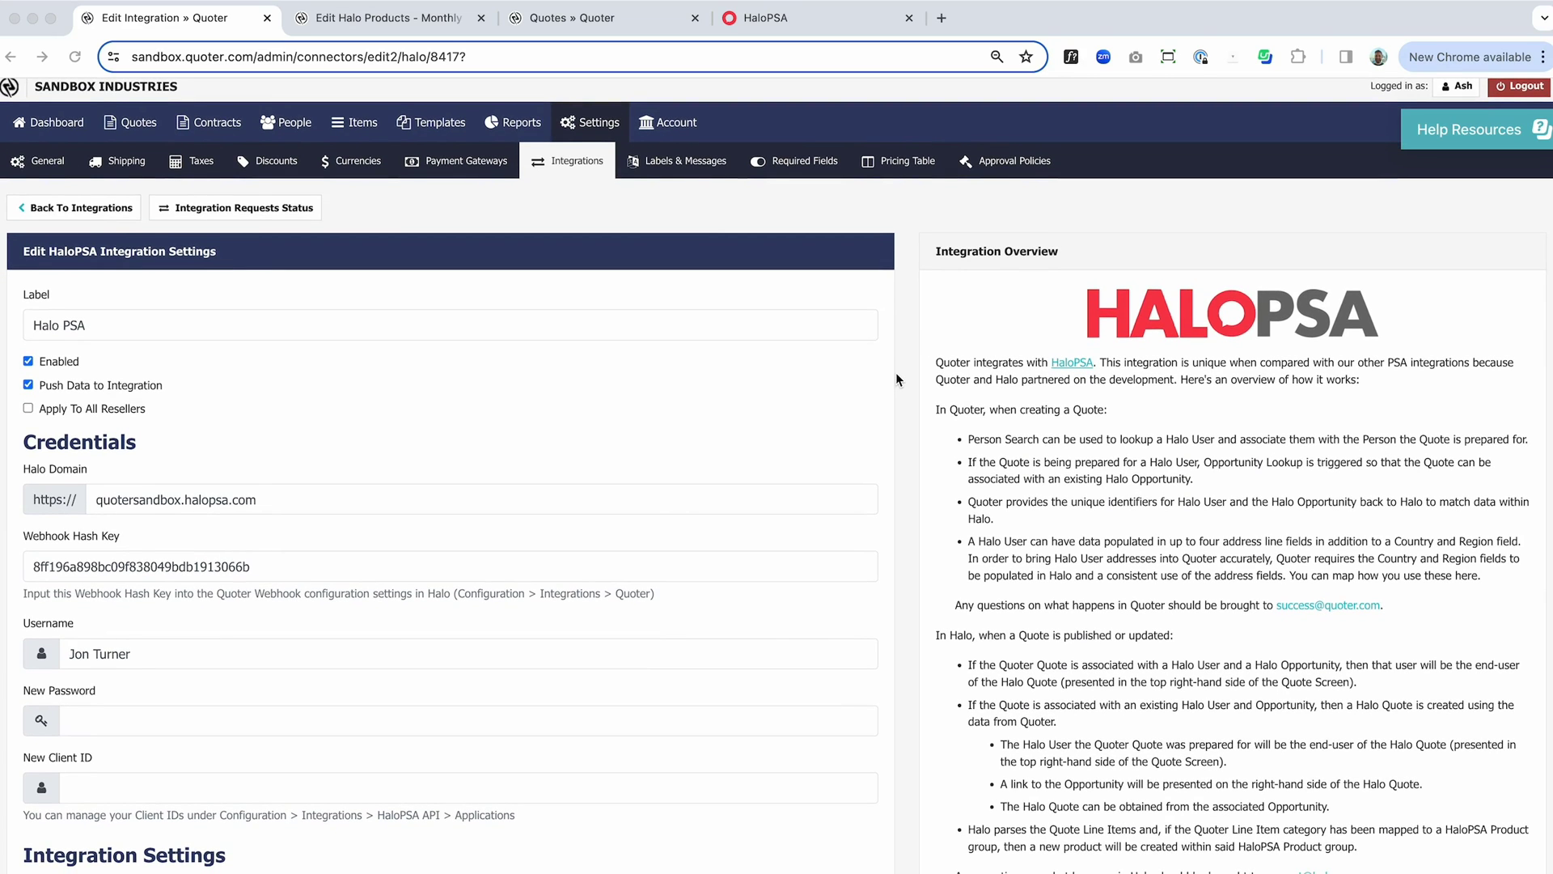
{"action": "scroll", "coordinate": [896, 374], "scroll_direction": "down", "scroll_amount": 1}
{"action": "scroll", "coordinate": [895, 374], "scroll_direction": "down", "scroll_amount": 1}
{"action": "scroll", "coordinate": [896, 374], "scroll_direction": "down", "scroll_amount": 1}
{"action": "scroll", "coordinate": [896, 378], "scroll_direction": "down", "scroll_amount": 2}
{"action": "scroll", "coordinate": [896, 378], "scroll_direction": "down", "scroll_amount": 2}
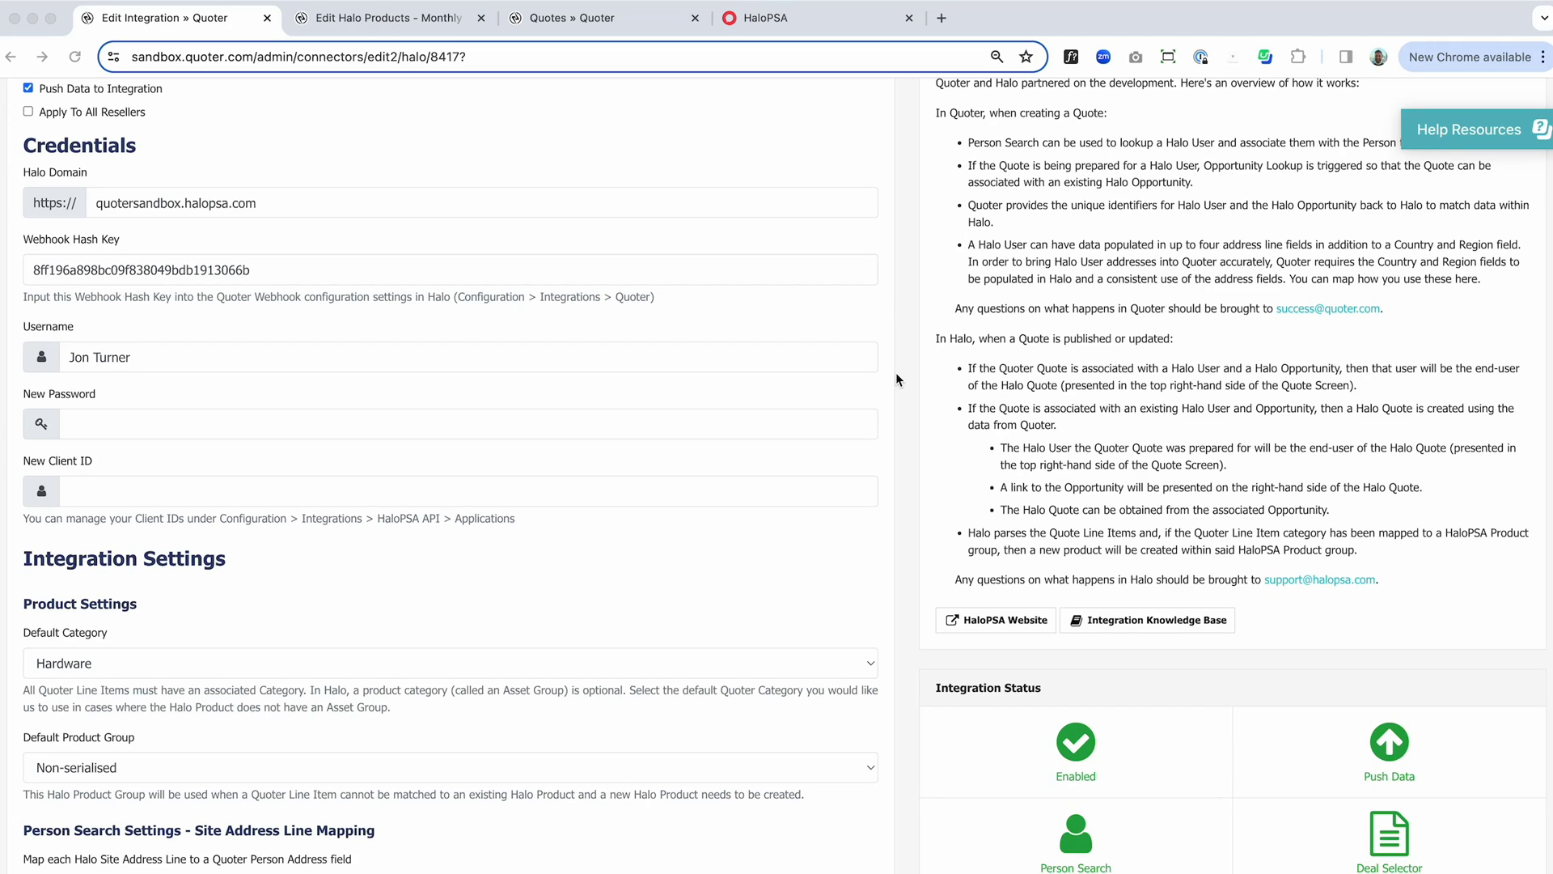
{"action": "scroll", "coordinate": [896, 372], "scroll_direction": "up", "scroll_amount": 1}
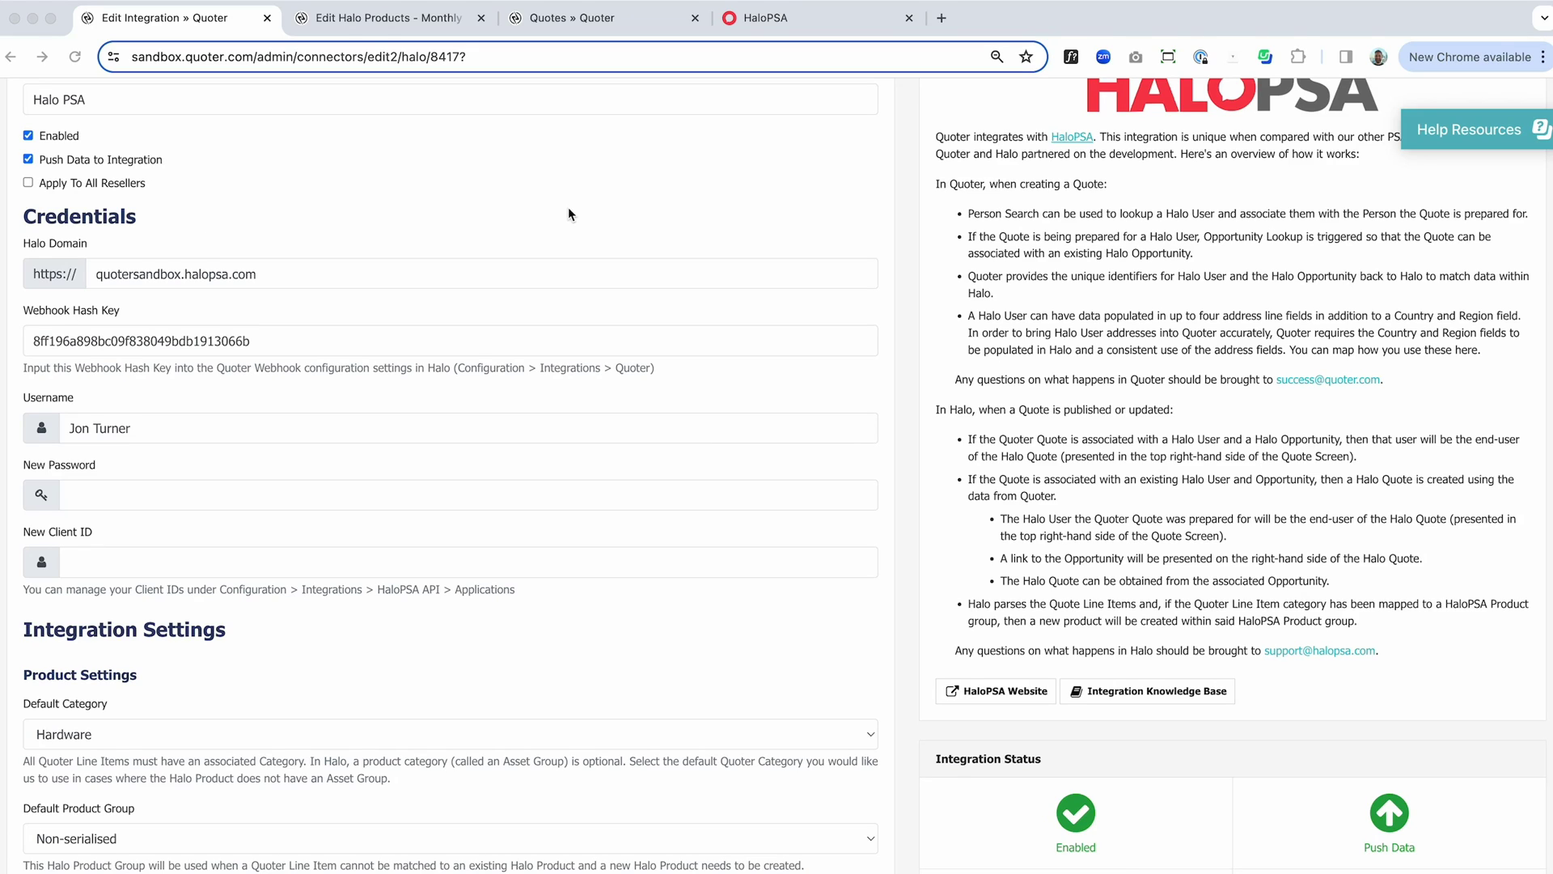
{"action": "scroll", "coordinate": [568, 214], "scroll_direction": "down", "scroll_amount": 1}
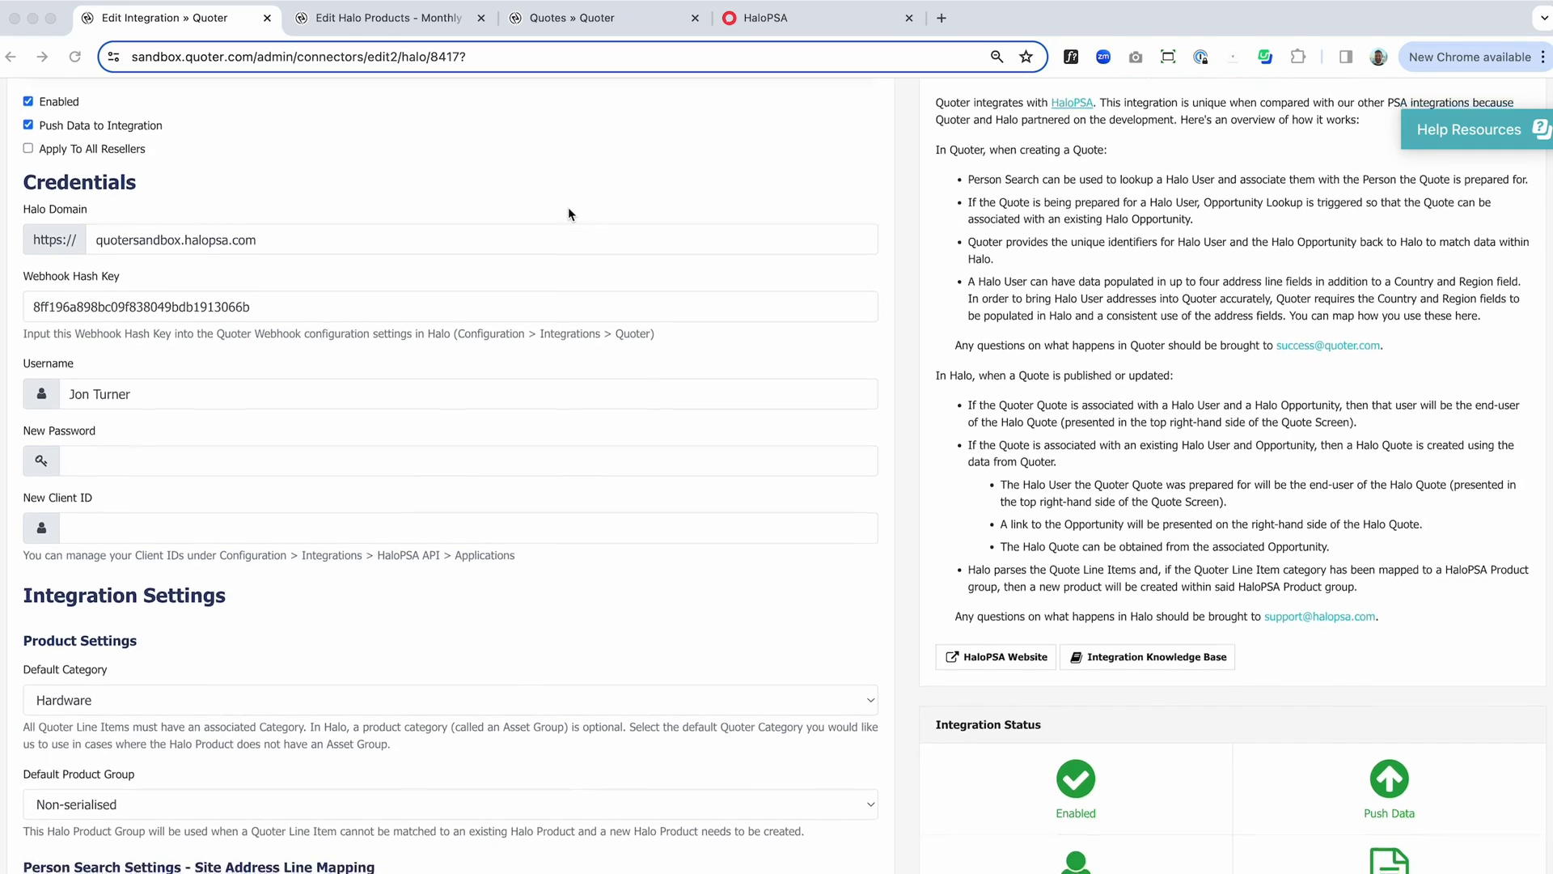
{"action": "scroll", "coordinate": [568, 215], "scroll_direction": "down", "scroll_amount": 1}
{"action": "scroll", "coordinate": [568, 215], "scroll_direction": "down", "scroll_amount": 2}
{"action": "scroll", "coordinate": [568, 215], "scroll_direction": "down", "scroll_amount": 1}
{"action": "scroll", "coordinate": [568, 214], "scroll_direction": "down", "scroll_amount": 1}
{"action": "scroll", "coordinate": [568, 214], "scroll_direction": "down", "scroll_amount": 1}
{"action": "scroll", "coordinate": [568, 214], "scroll_direction": "down", "scroll_amount": 1}
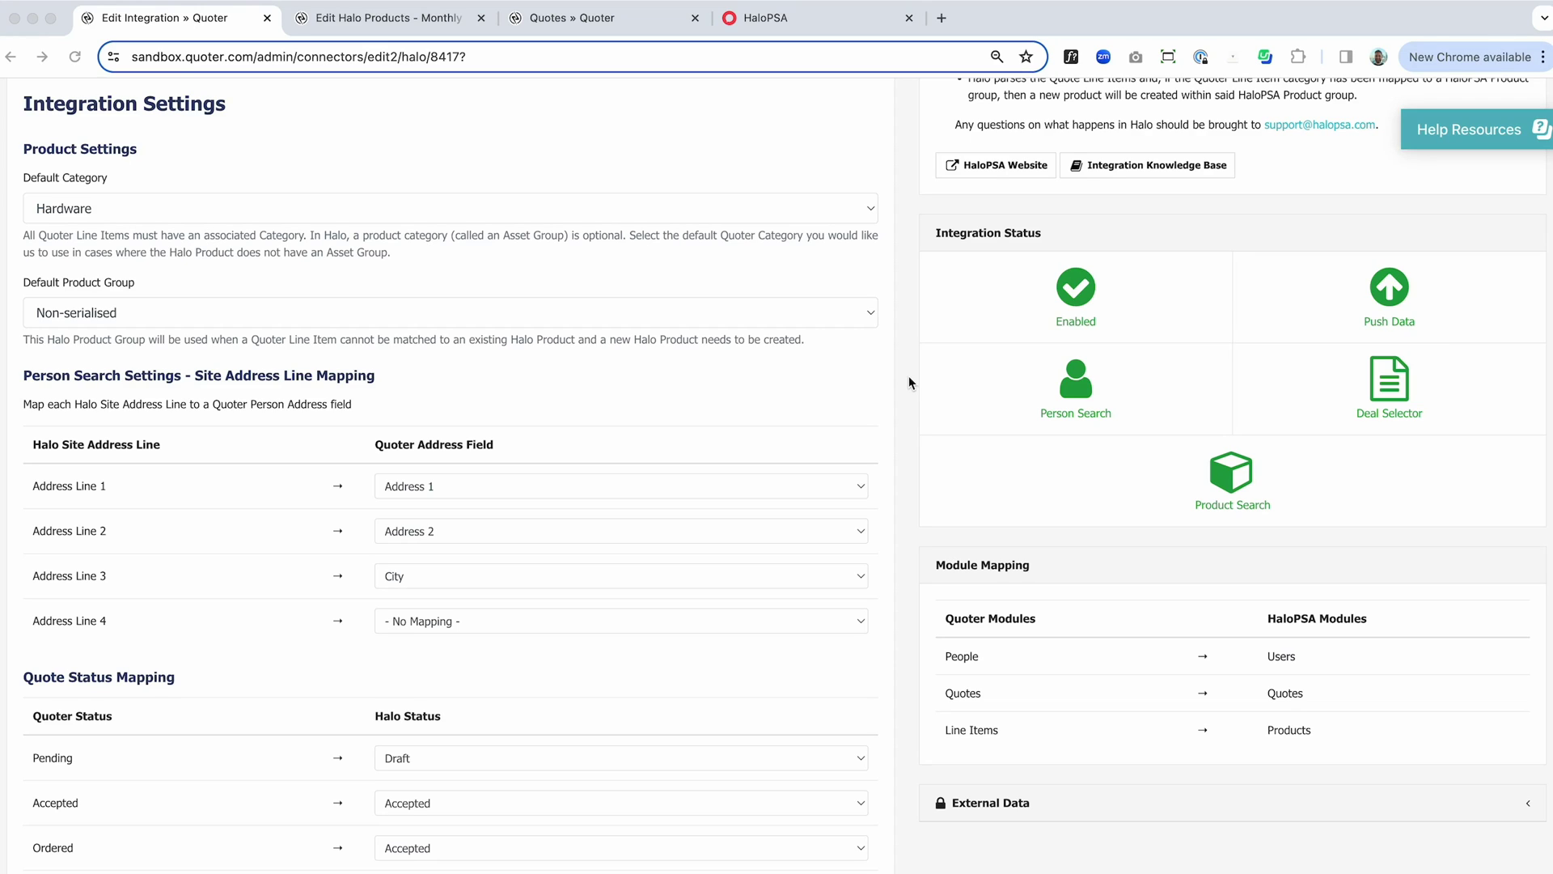
{"action": "scroll", "coordinate": [909, 376], "scroll_direction": "down", "scroll_amount": 5}
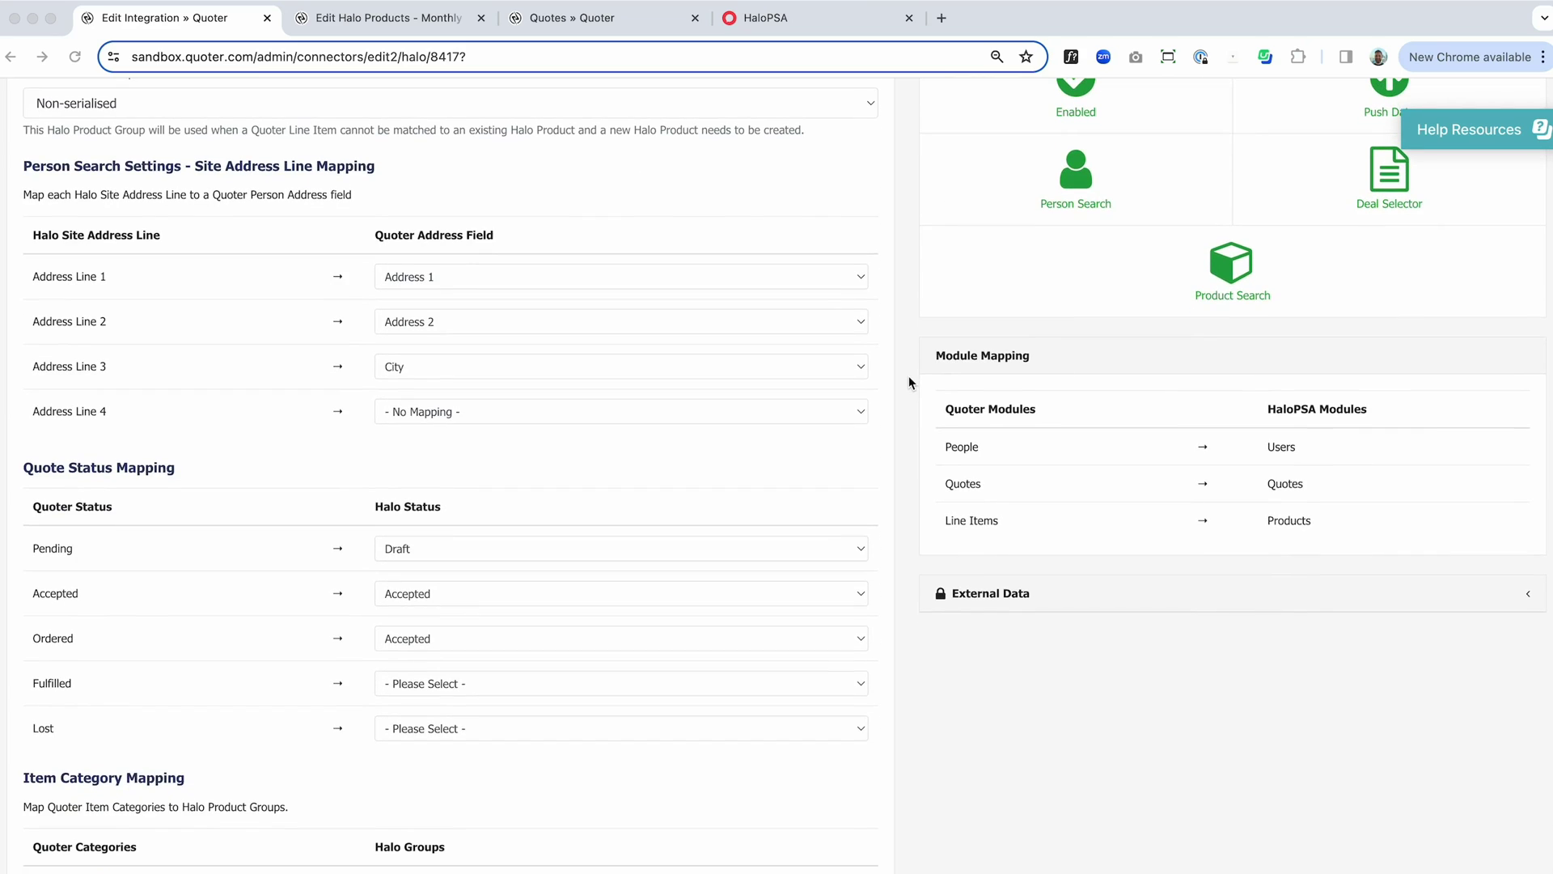
{"action": "scroll", "coordinate": [909, 376], "scroll_direction": "down", "scroll_amount": 2}
{"action": "scroll", "coordinate": [909, 375], "scroll_direction": "down", "scroll_amount": 3}
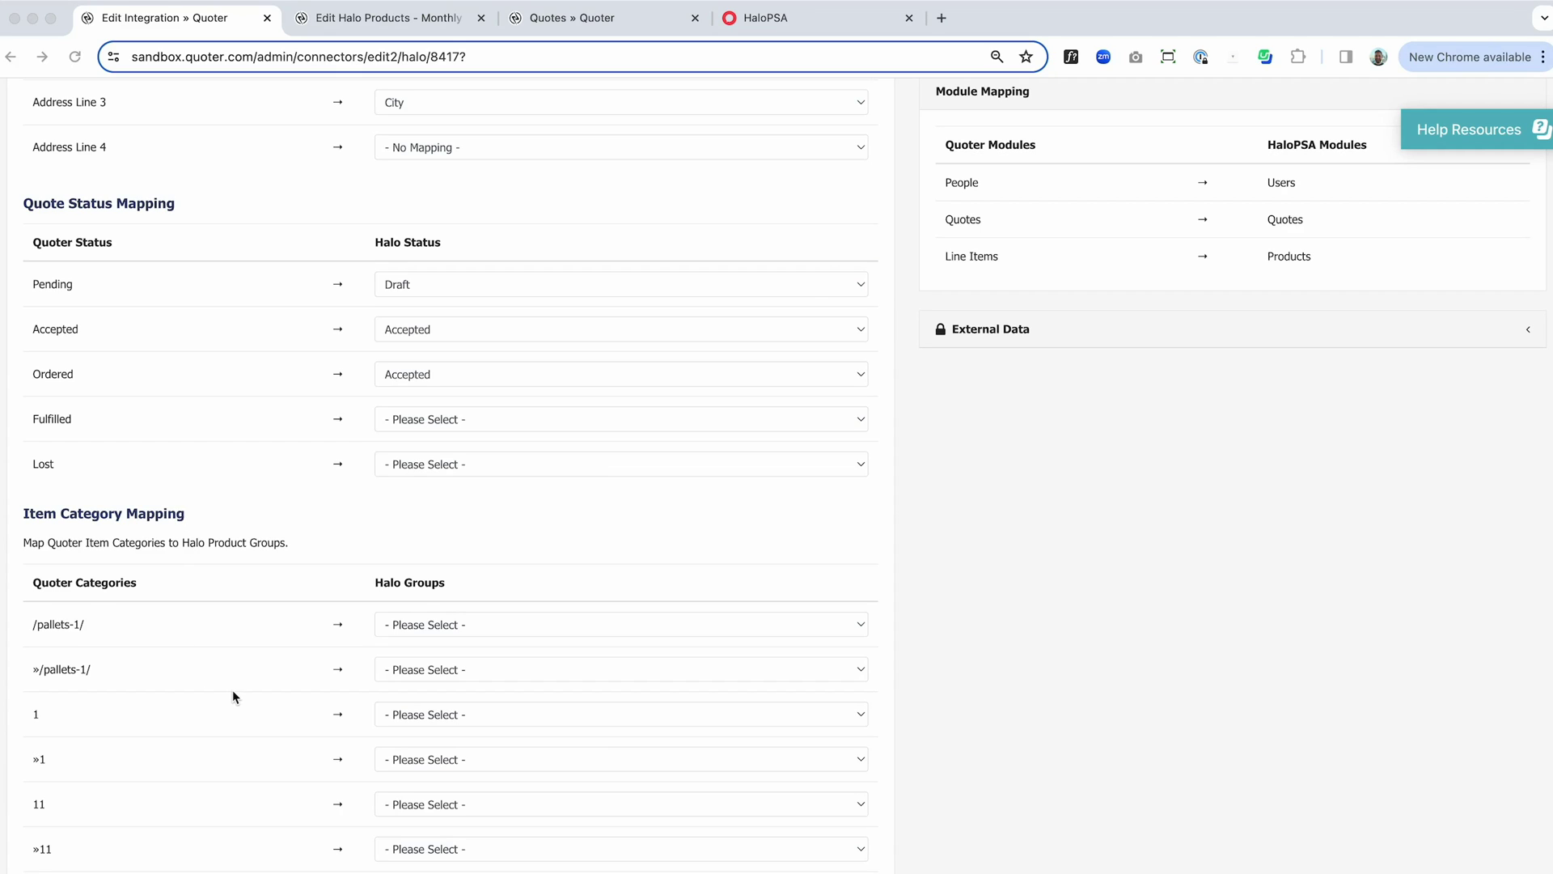
{"action": "scroll", "coordinate": [232, 694], "scroll_direction": "down", "scroll_amount": 3}
{"action": "scroll", "coordinate": [232, 694], "scroll_direction": "down", "scroll_amount": 3}
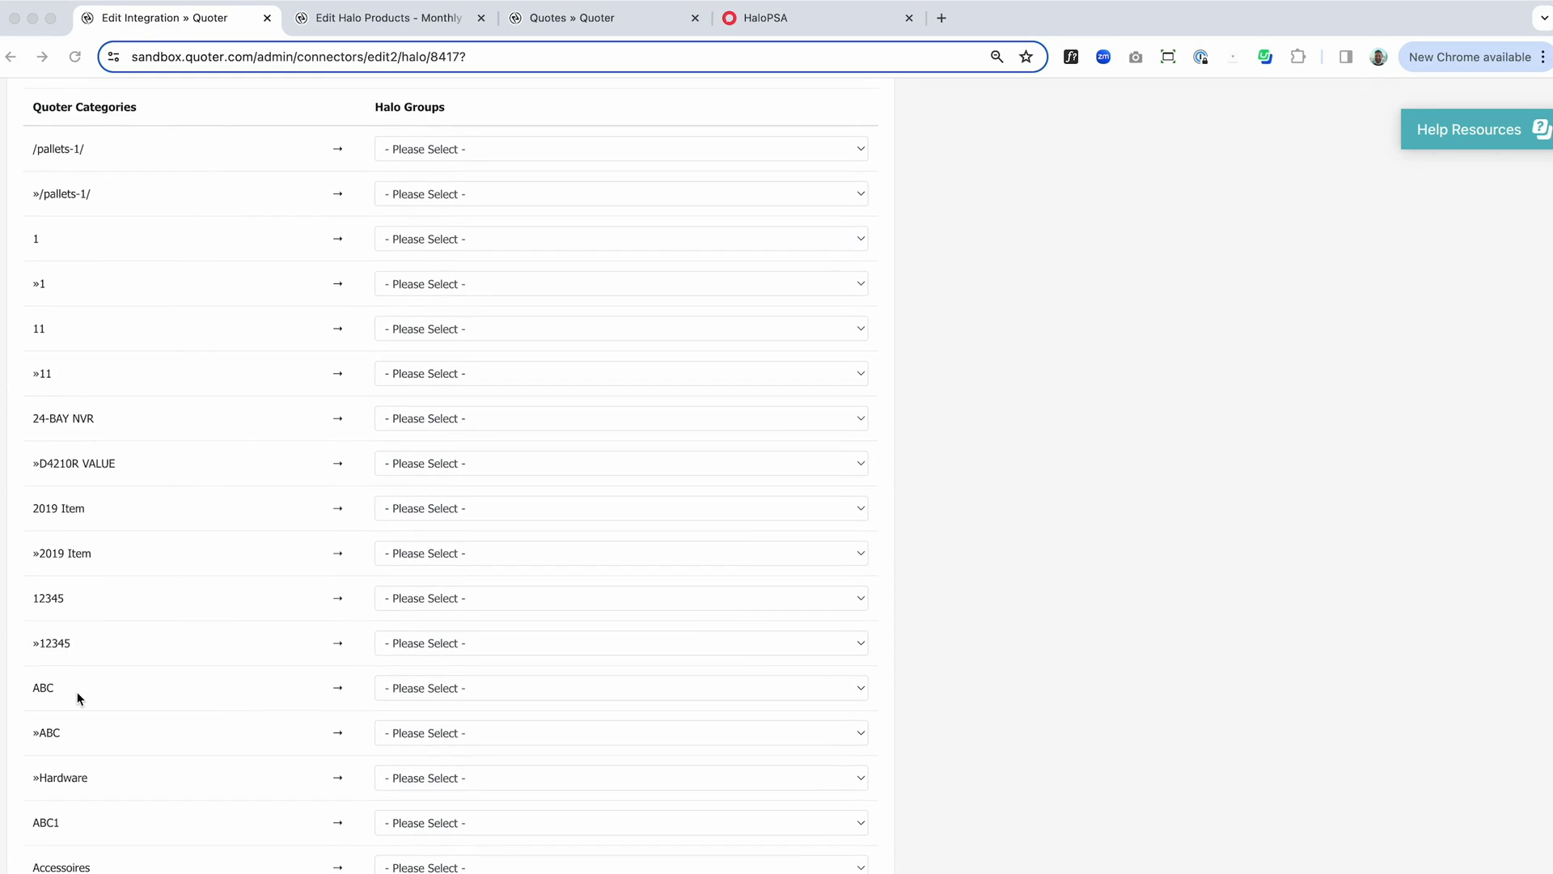
{"action": "scroll", "coordinate": [77, 694], "scroll_direction": "down", "scroll_amount": 1}
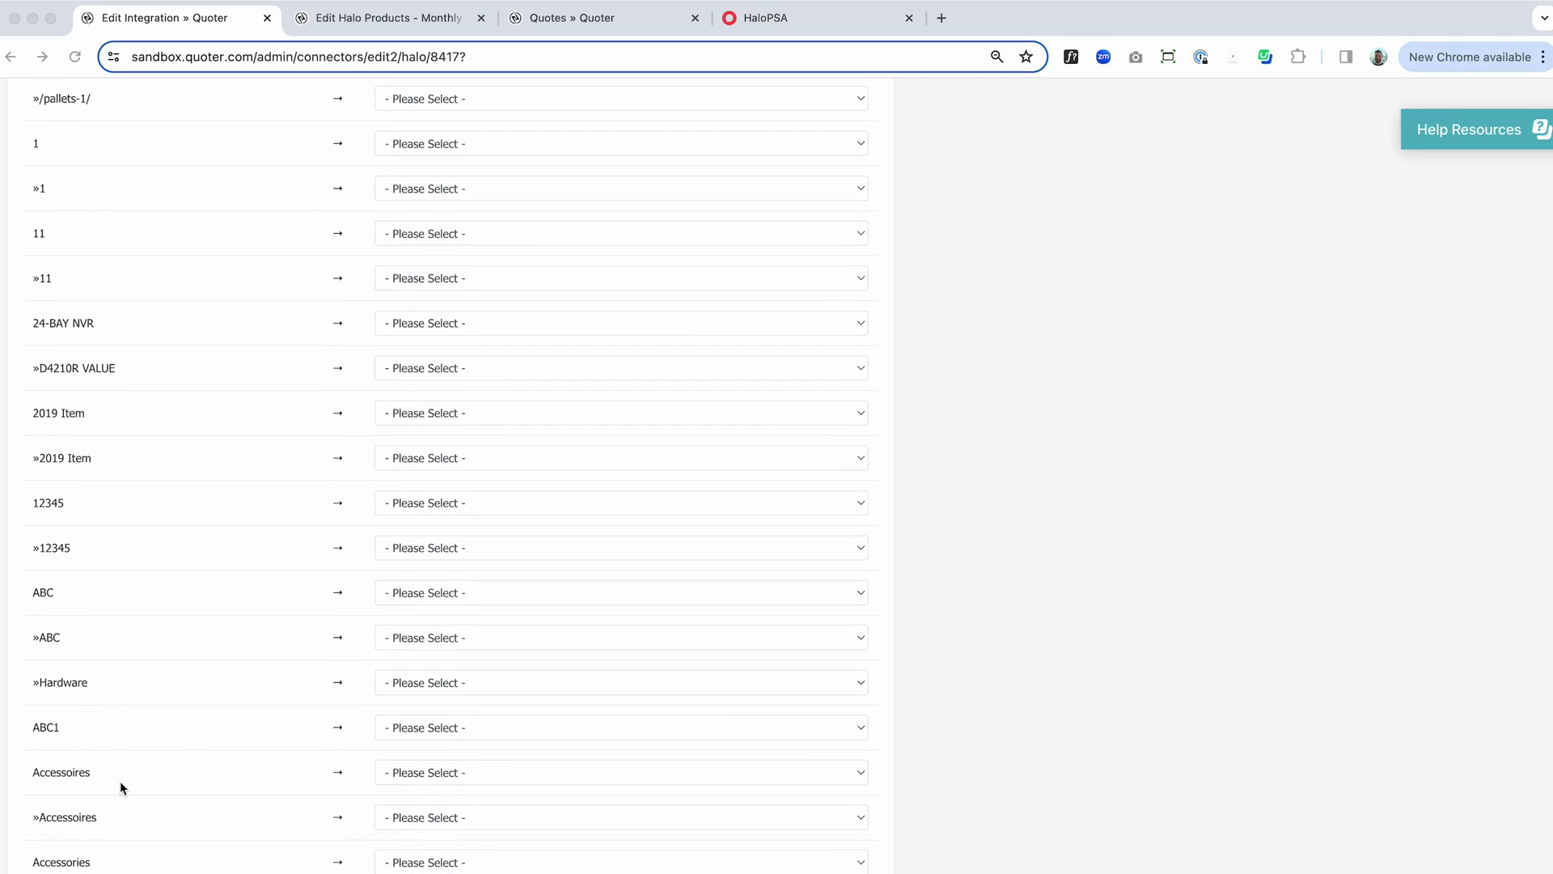
{"action": "left_click", "coordinate": [696, 773]}
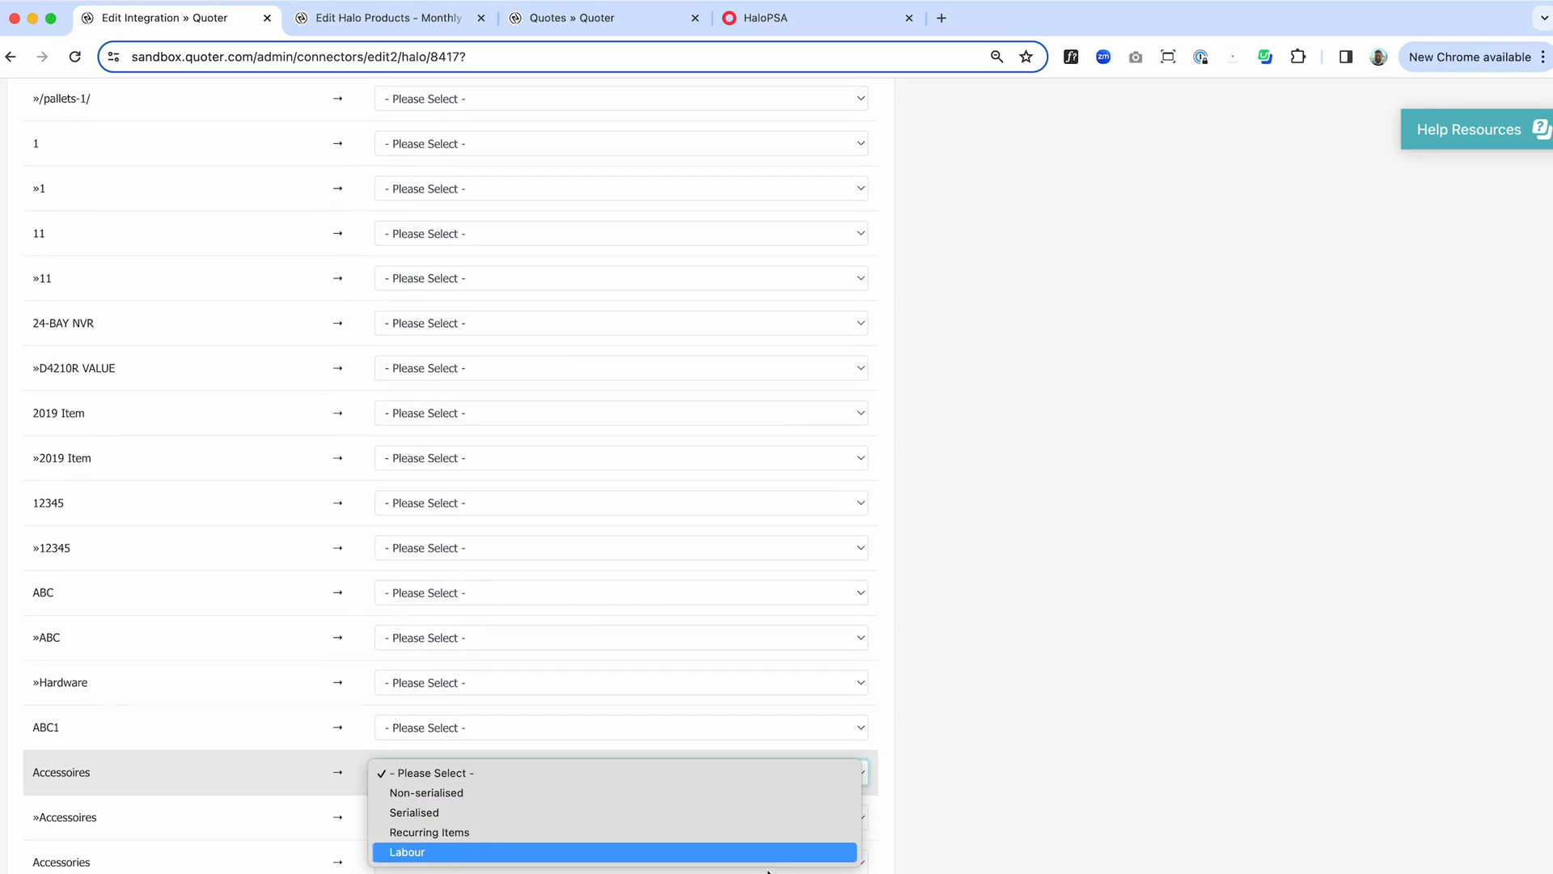
{"action": "left_click", "coordinate": [1060, 720]}
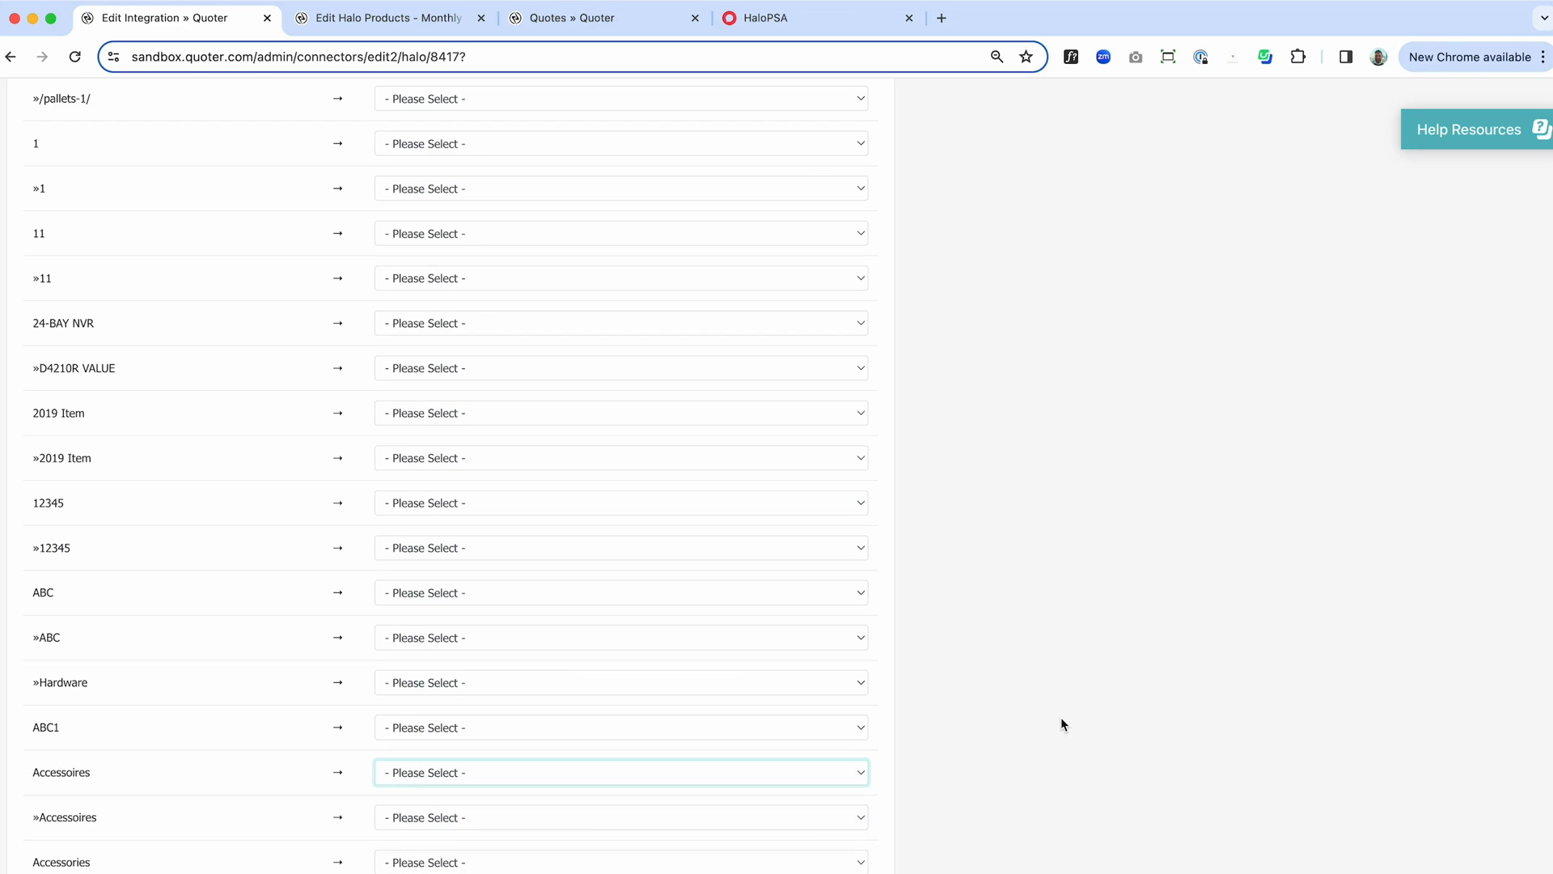
Check the address field mapping options, keeping Address Line 4 unmapped
{"action": "scroll", "coordinate": [1062, 720], "scroll_direction": "up", "scroll_amount": 3}
{"action": "scroll", "coordinate": [1062, 720], "scroll_direction": "up", "scroll_amount": 3}
{"action": "scroll", "coordinate": [1062, 720], "scroll_direction": "up", "scroll_amount": 1}
{"action": "scroll", "coordinate": [1061, 724], "scroll_direction": "up", "scroll_amount": 3}
{"action": "scroll", "coordinate": [1060, 723], "scroll_direction": "up", "scroll_amount": 1}
{"action": "scroll", "coordinate": [1060, 723], "scroll_direction": "up", "scroll_amount": 3}
{"action": "scroll", "coordinate": [1061, 722], "scroll_direction": "up", "scroll_amount": 2}
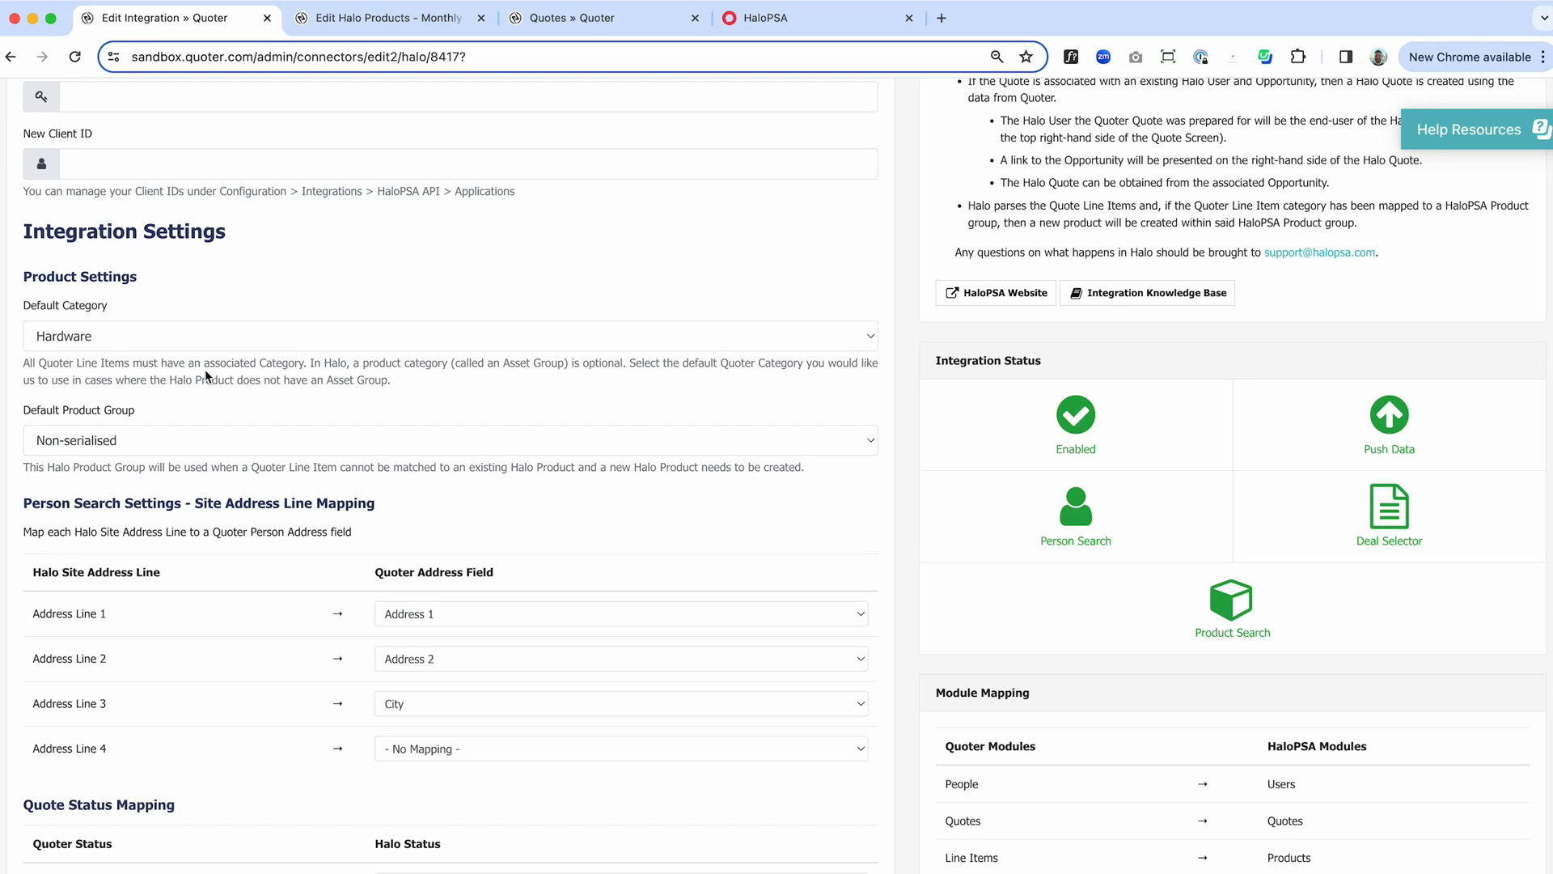
{"action": "scroll", "coordinate": [774, 537], "scroll_direction": "down", "scroll_amount": 3}
{"action": "scroll", "coordinate": [773, 537], "scroll_direction": "down", "scroll_amount": 2}
{"action": "scroll", "coordinate": [773, 537], "scroll_direction": "down", "scroll_amount": 1}
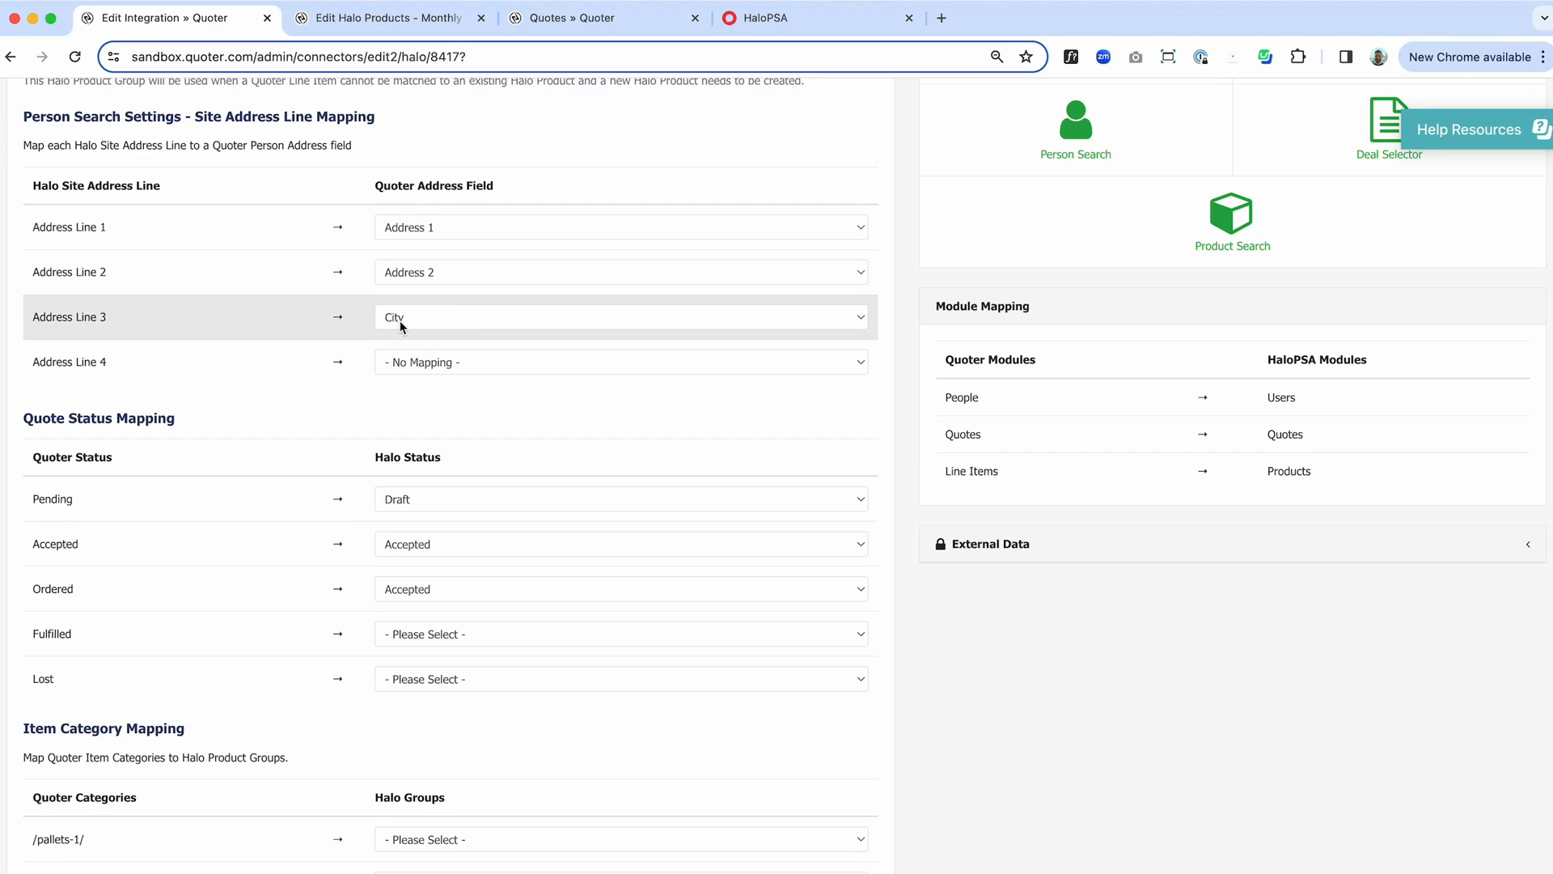
{"action": "left_click", "coordinate": [482, 365]}
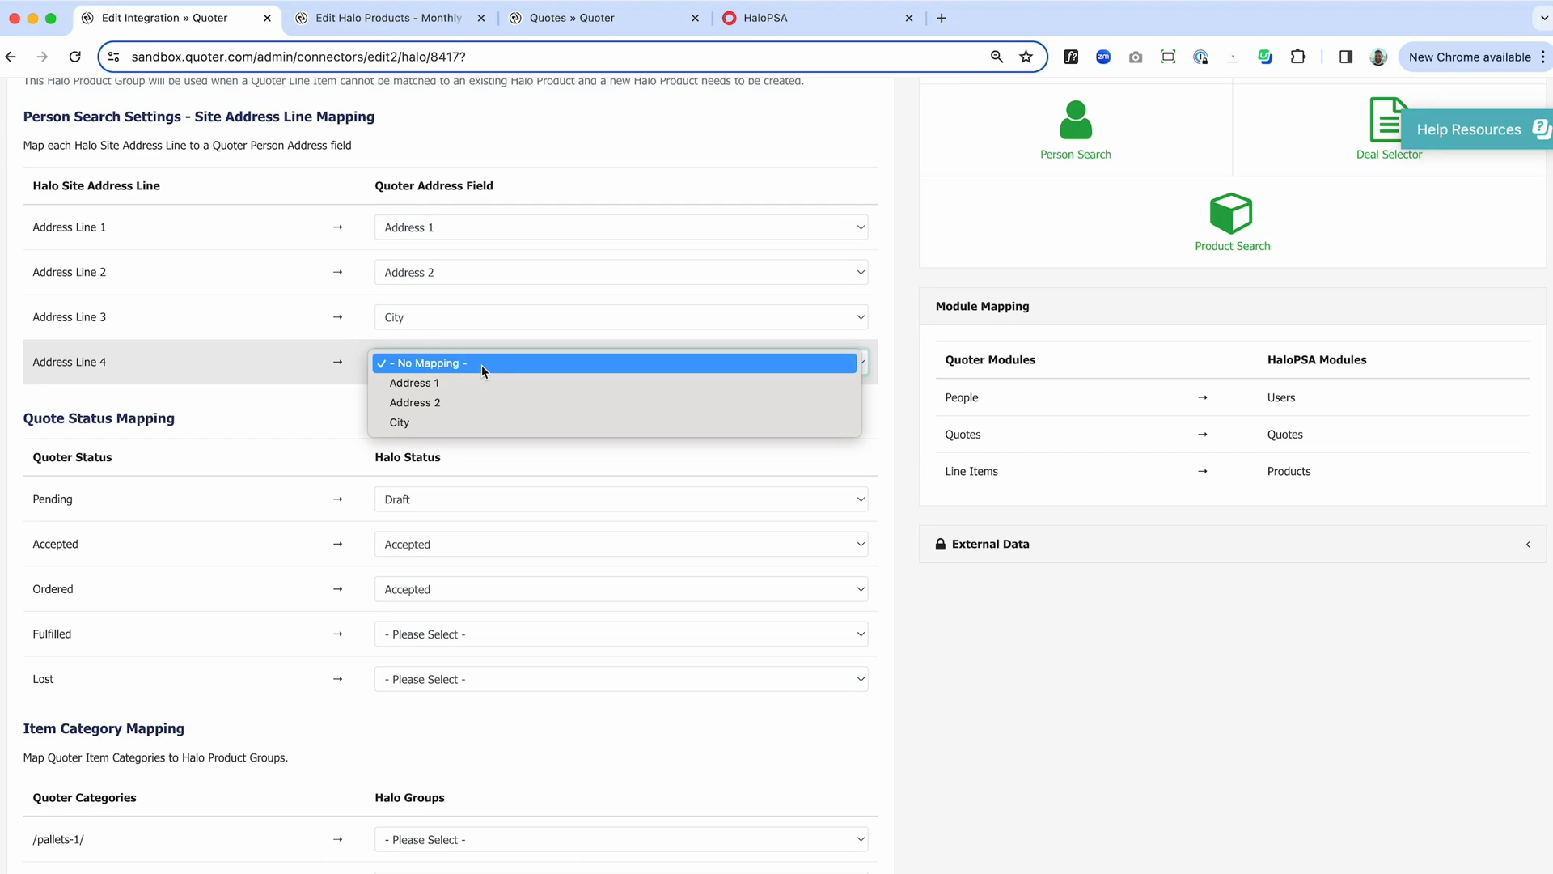
{"action": "left_click", "coordinate": [220, 407]}
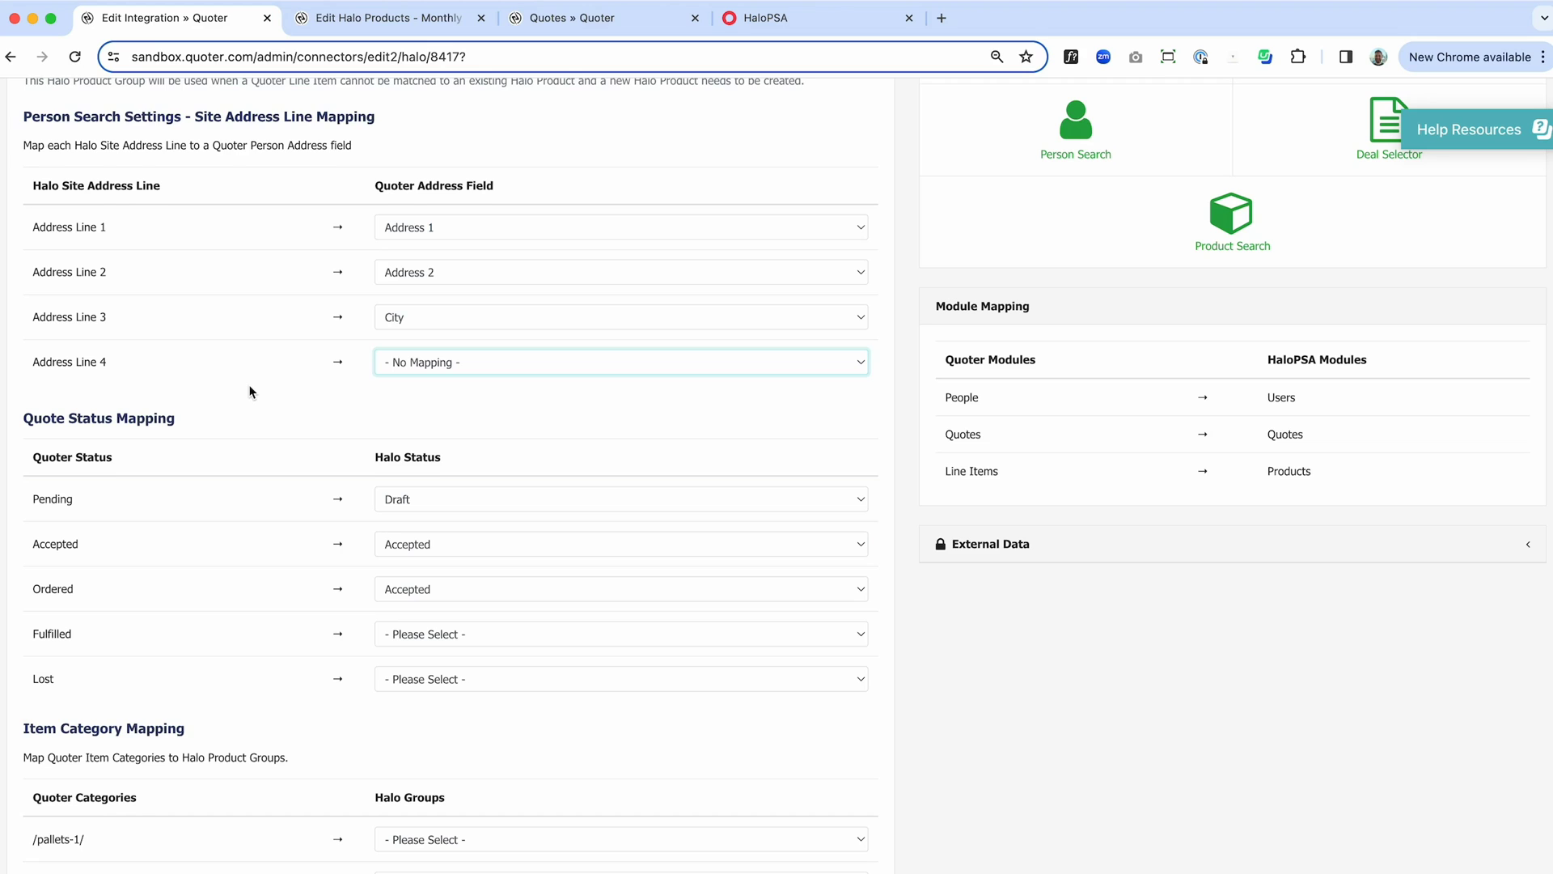
Map Fulfilled quotes to Halo's Won status and Lost quotes to Halo's Lost
{"action": "scroll", "coordinate": [250, 391], "scroll_direction": "down", "scroll_amount": 3}
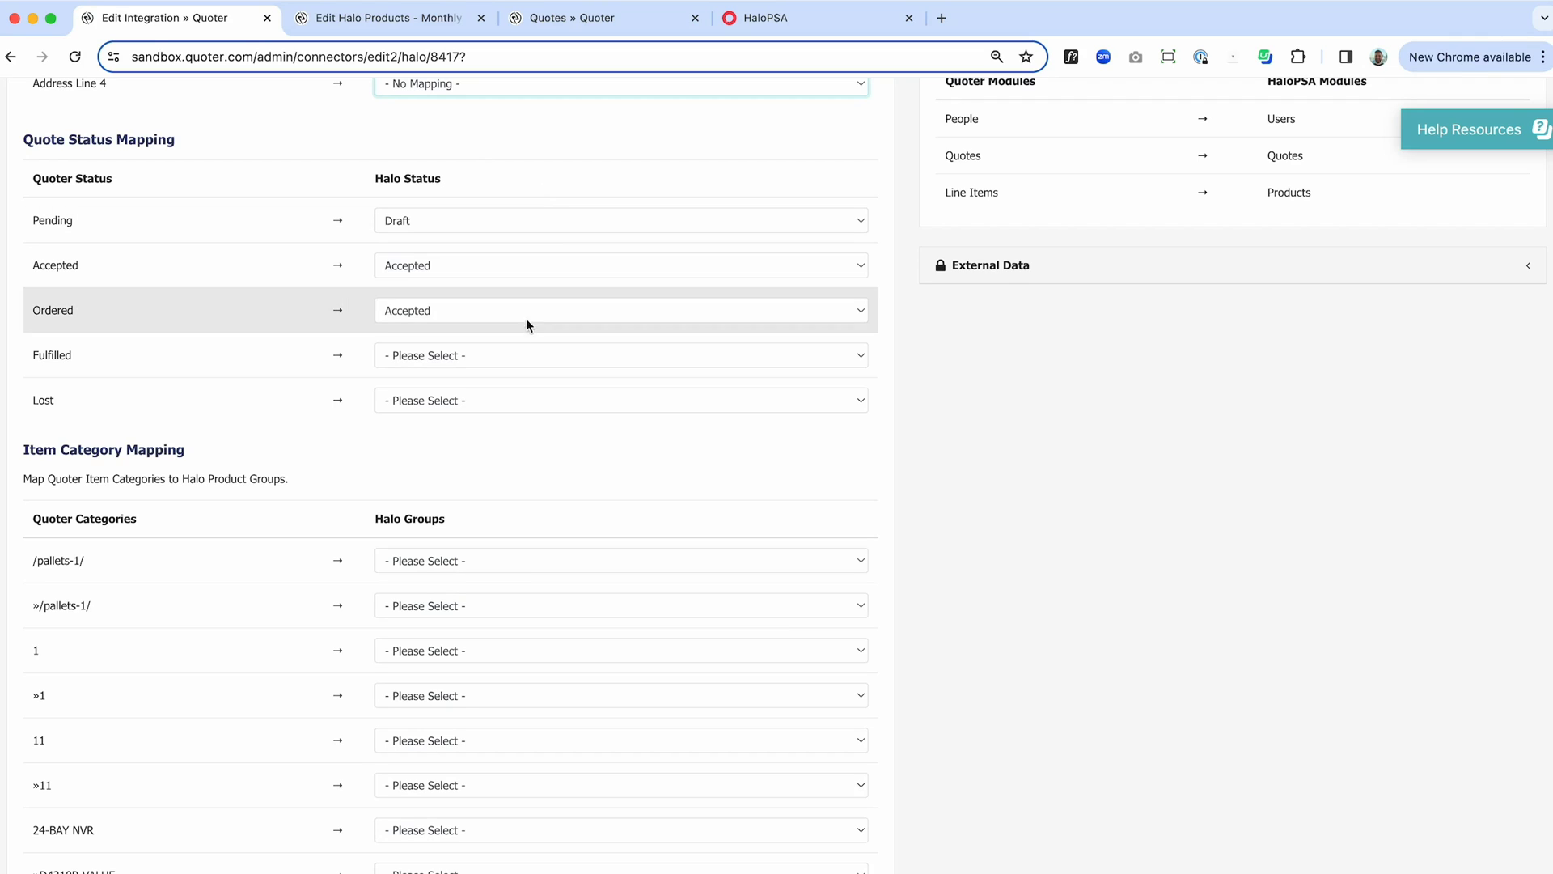
{"action": "left_click", "coordinate": [510, 355]}
{"action": "left_click", "coordinate": [464, 513]}
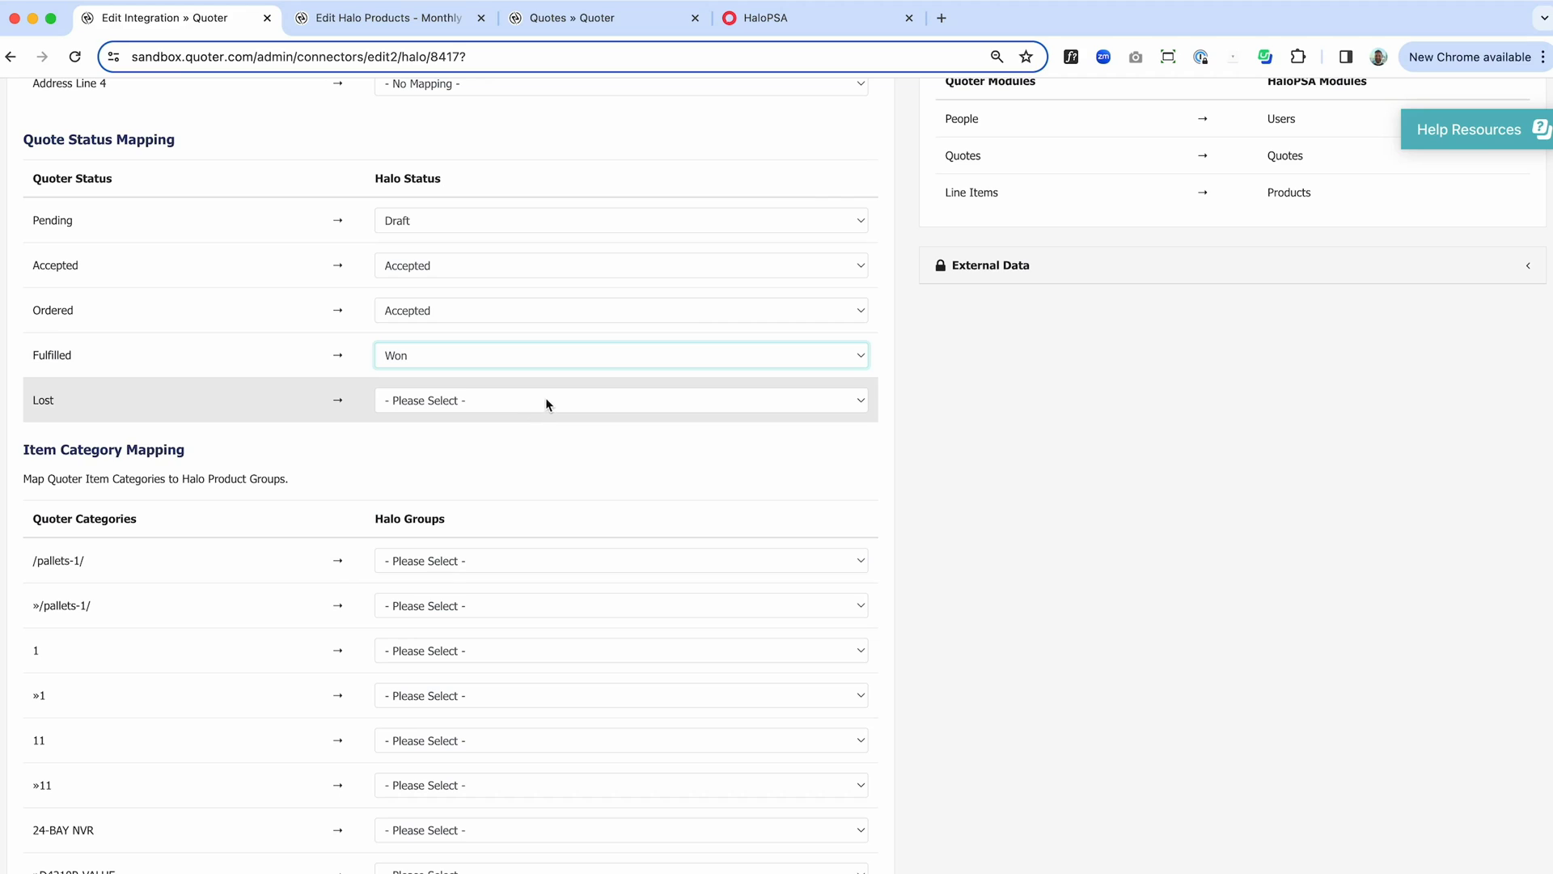
{"action": "left_click", "coordinate": [545, 398]}
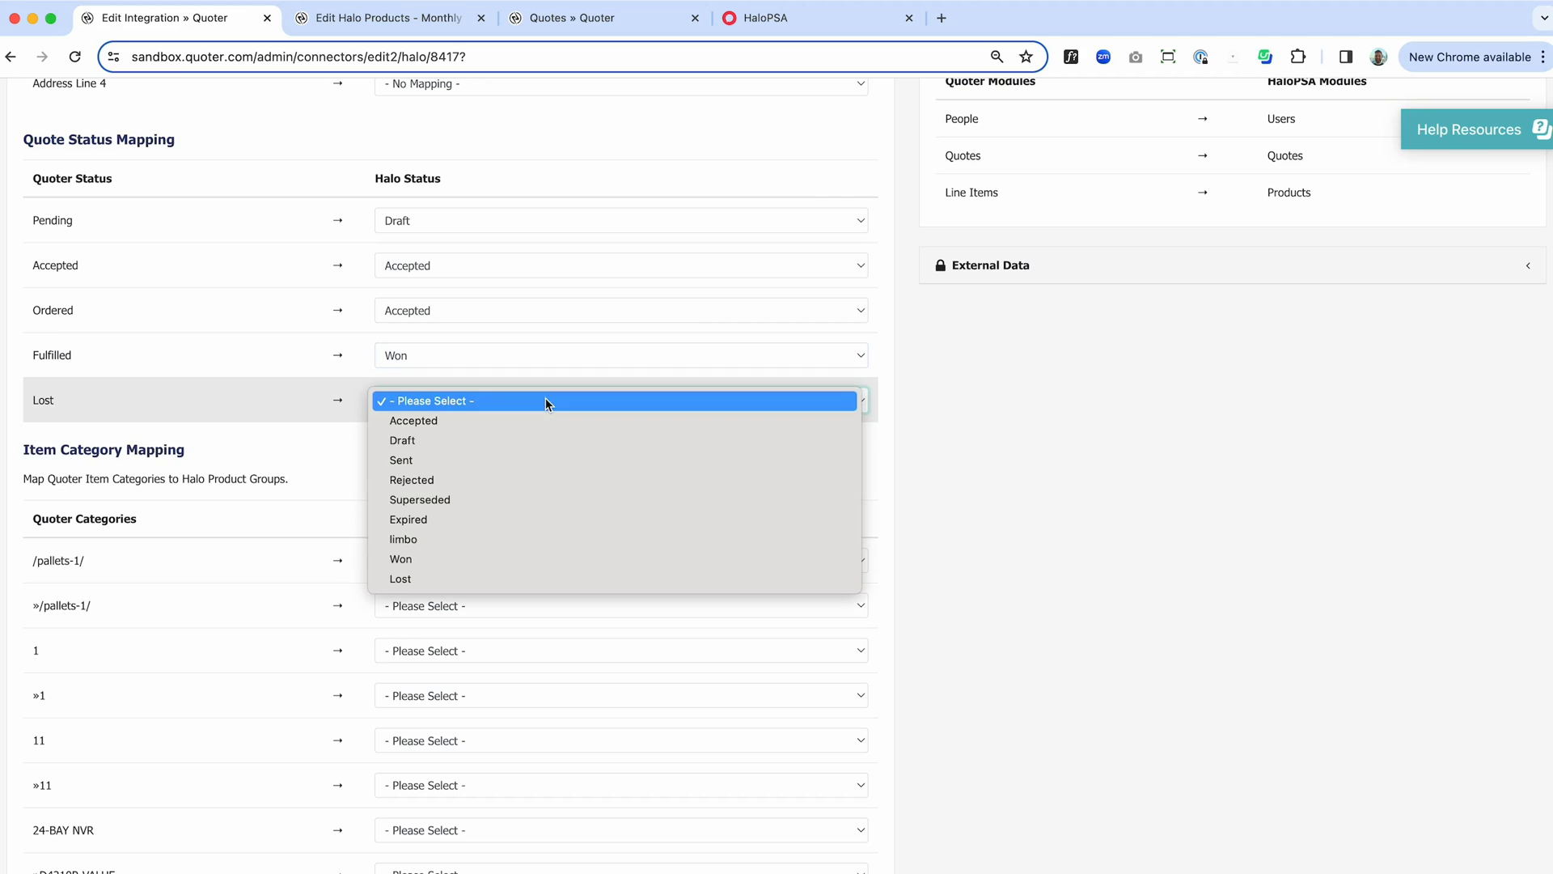
{"action": "left_click", "coordinate": [501, 578]}
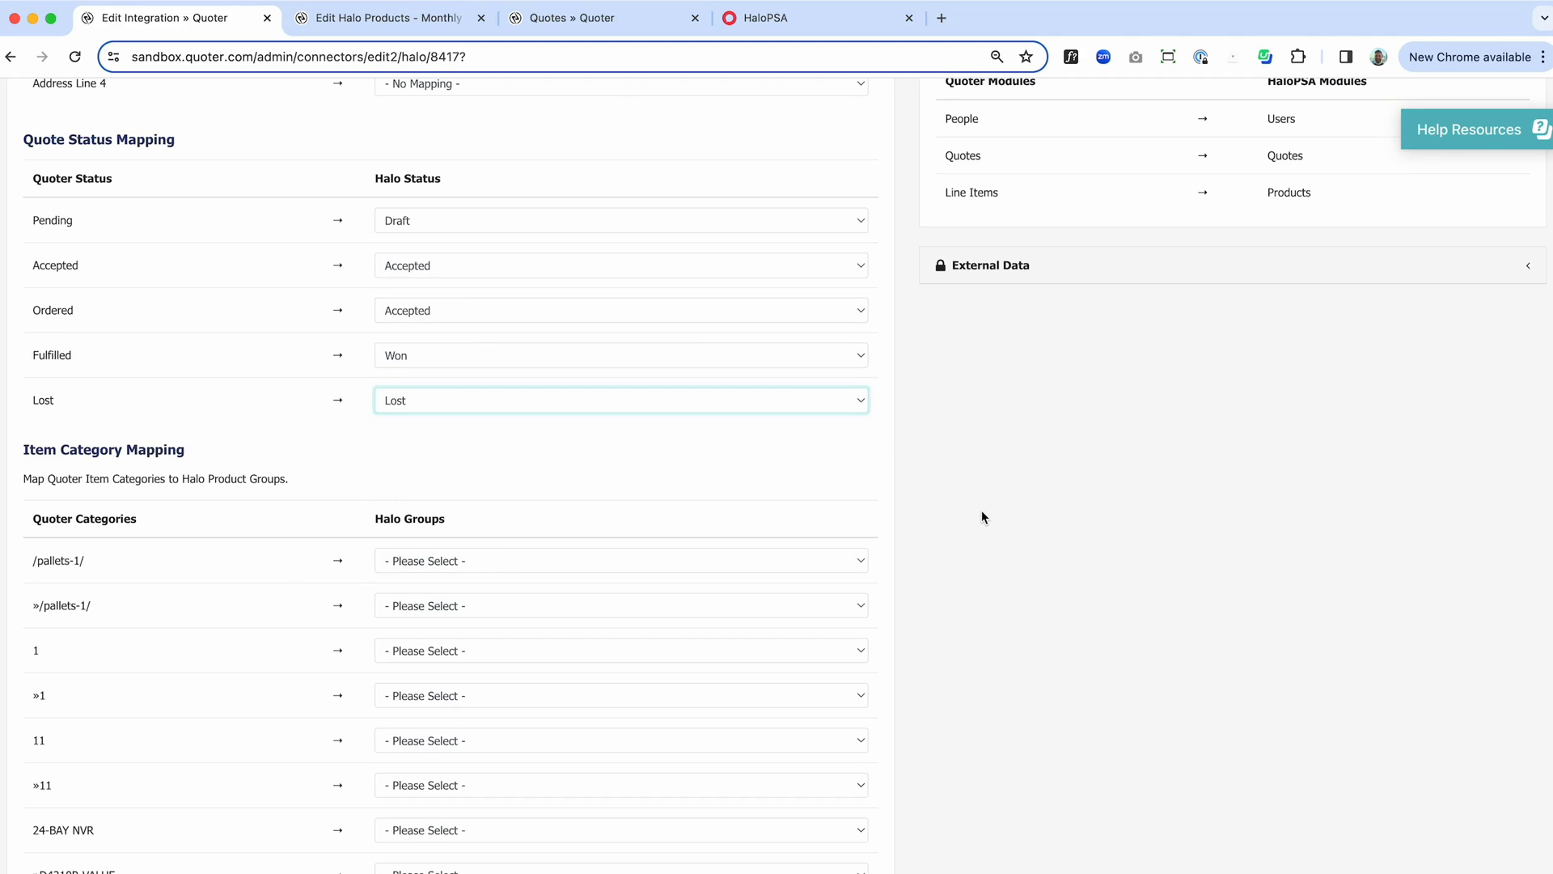
{"action": "scroll", "coordinate": [982, 512], "scroll_direction": "down", "scroll_amount": 1}
{"action": "scroll", "coordinate": [982, 512], "scroll_direction": "down", "scroll_amount": 3}
{"action": "scroll", "coordinate": [982, 512], "scroll_direction": "down", "scroll_amount": 8}
{"action": "scroll", "coordinate": [983, 512], "scroll_direction": "down", "scroll_amount": 8}
{"action": "scroll", "coordinate": [982, 515], "scroll_direction": "down", "scroll_amount": 10}
{"action": "scroll", "coordinate": [982, 515], "scroll_direction": "down", "scroll_amount": 10}
{"action": "scroll", "coordinate": [982, 514], "scroll_direction": "down", "scroll_amount": 10}
{"action": "scroll", "coordinate": [983, 515], "scroll_direction": "down", "scroll_amount": 8}
{"action": "scroll", "coordinate": [982, 516], "scroll_direction": "down", "scroll_amount": 10}
{"action": "scroll", "coordinate": [982, 516], "scroll_direction": "down", "scroll_amount": 10}
{"action": "scroll", "coordinate": [983, 516], "scroll_direction": "down", "scroll_amount": 10}
{"action": "scroll", "coordinate": [983, 516], "scroll_direction": "down", "scroll_amount": 8}
{"action": "scroll", "coordinate": [982, 511], "scroll_direction": "down", "scroll_amount": 10}
{"action": "scroll", "coordinate": [982, 511], "scroll_direction": "down", "scroll_amount": 10}
{"action": "scroll", "coordinate": [982, 511], "scroll_direction": "down", "scroll_amount": 10}
{"action": "scroll", "coordinate": [982, 512], "scroll_direction": "down", "scroll_amount": 5}
{"action": "scroll", "coordinate": [982, 516], "scroll_direction": "up", "scroll_amount": 5}
{"action": "scroll", "coordinate": [982, 516], "scroll_direction": "up", "scroll_amount": 3}
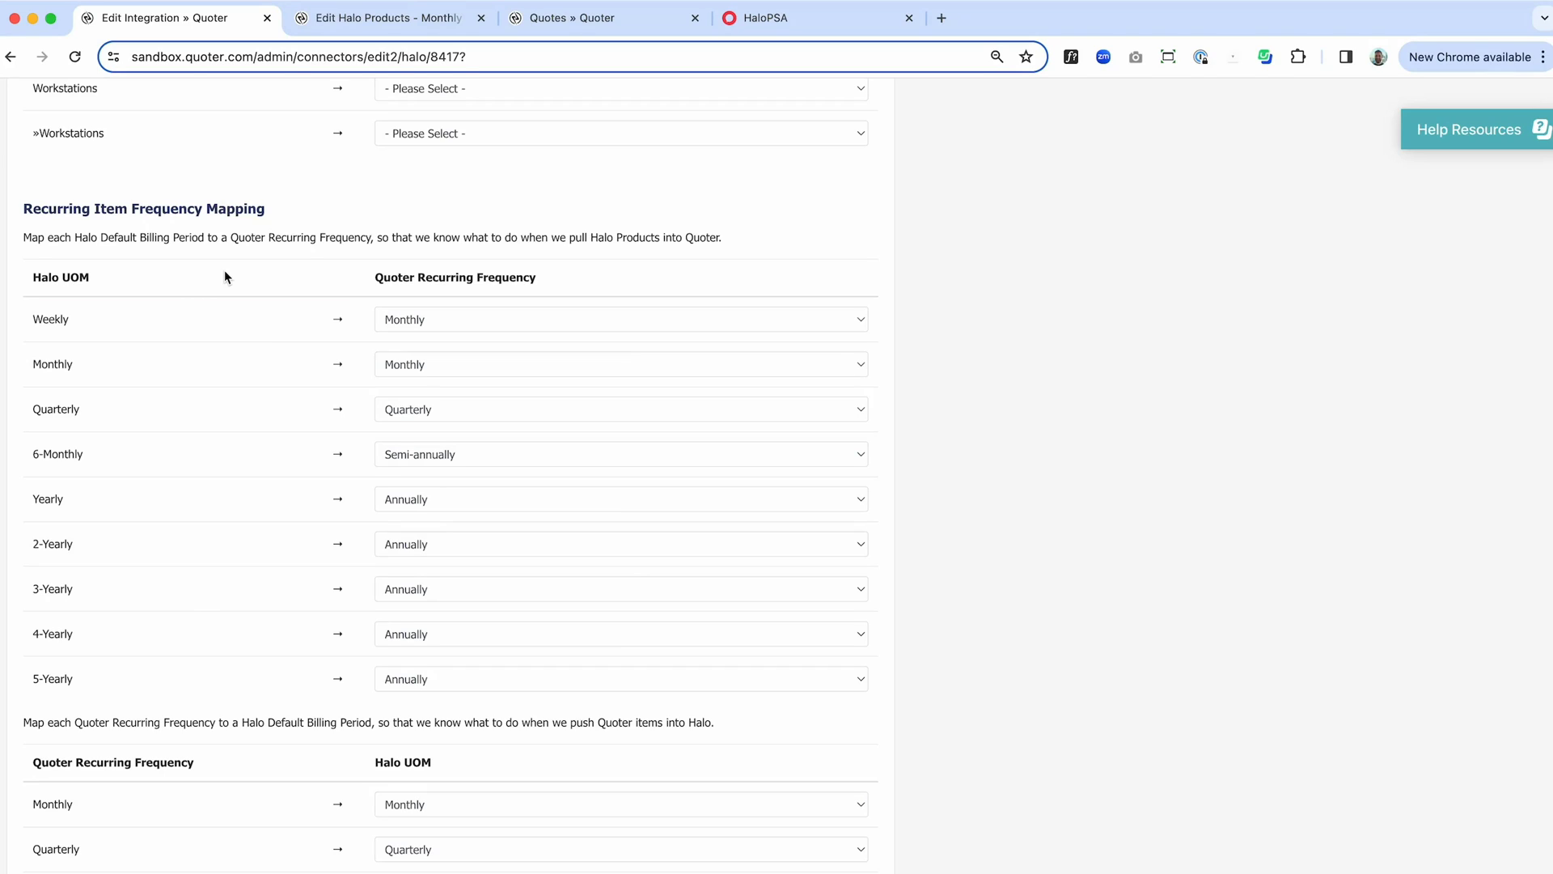
{"action": "scroll", "coordinate": [225, 270], "scroll_direction": "down", "scroll_amount": 2}
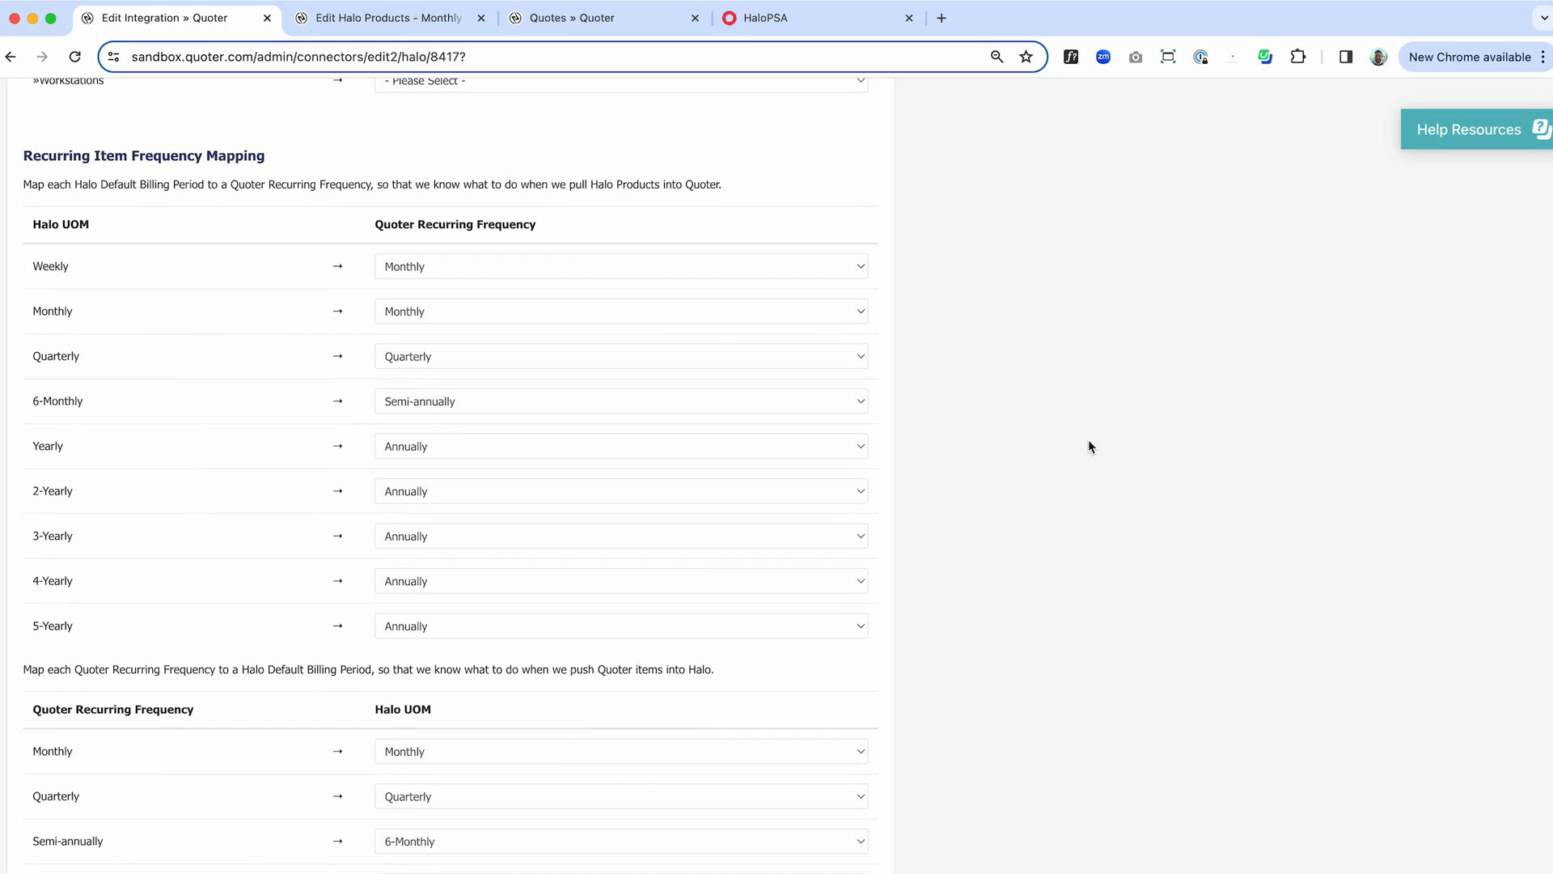
{"action": "scroll", "coordinate": [1019, 455], "scroll_direction": "down", "scroll_amount": 1}
{"action": "scroll", "coordinate": [1019, 455], "scroll_direction": "down", "scroll_amount": 3}
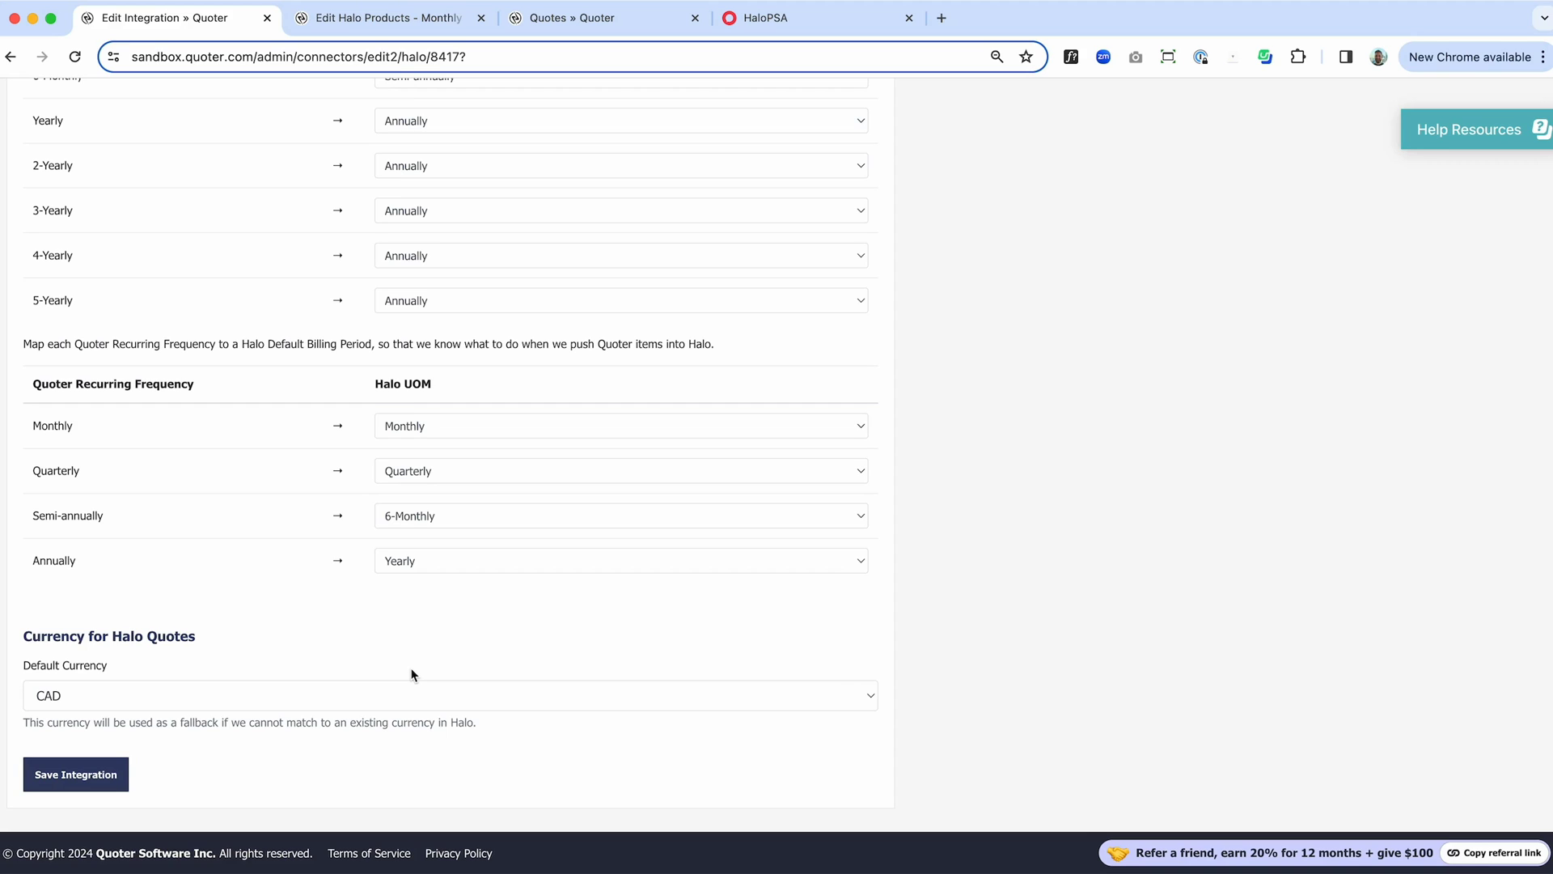
{"action": "scroll", "coordinate": [411, 674], "scroll_direction": "up", "scroll_amount": 2}
{"action": "scroll", "coordinate": [412, 671], "scroll_direction": "up", "scroll_amount": 2}
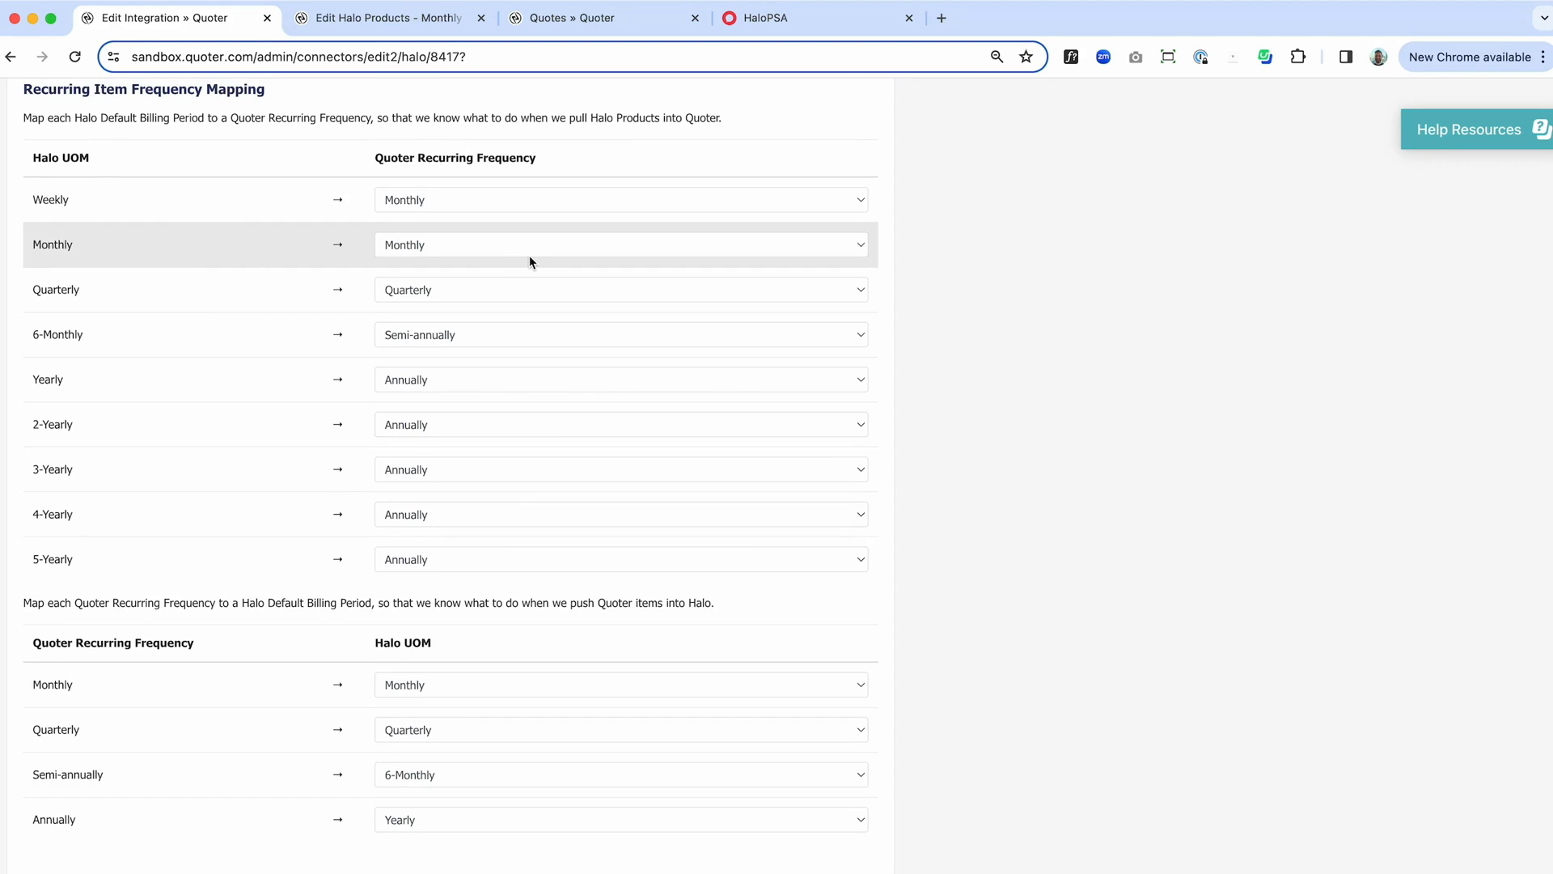
{"action": "scroll", "coordinate": [198, 651], "scroll_direction": "down", "scroll_amount": 1}
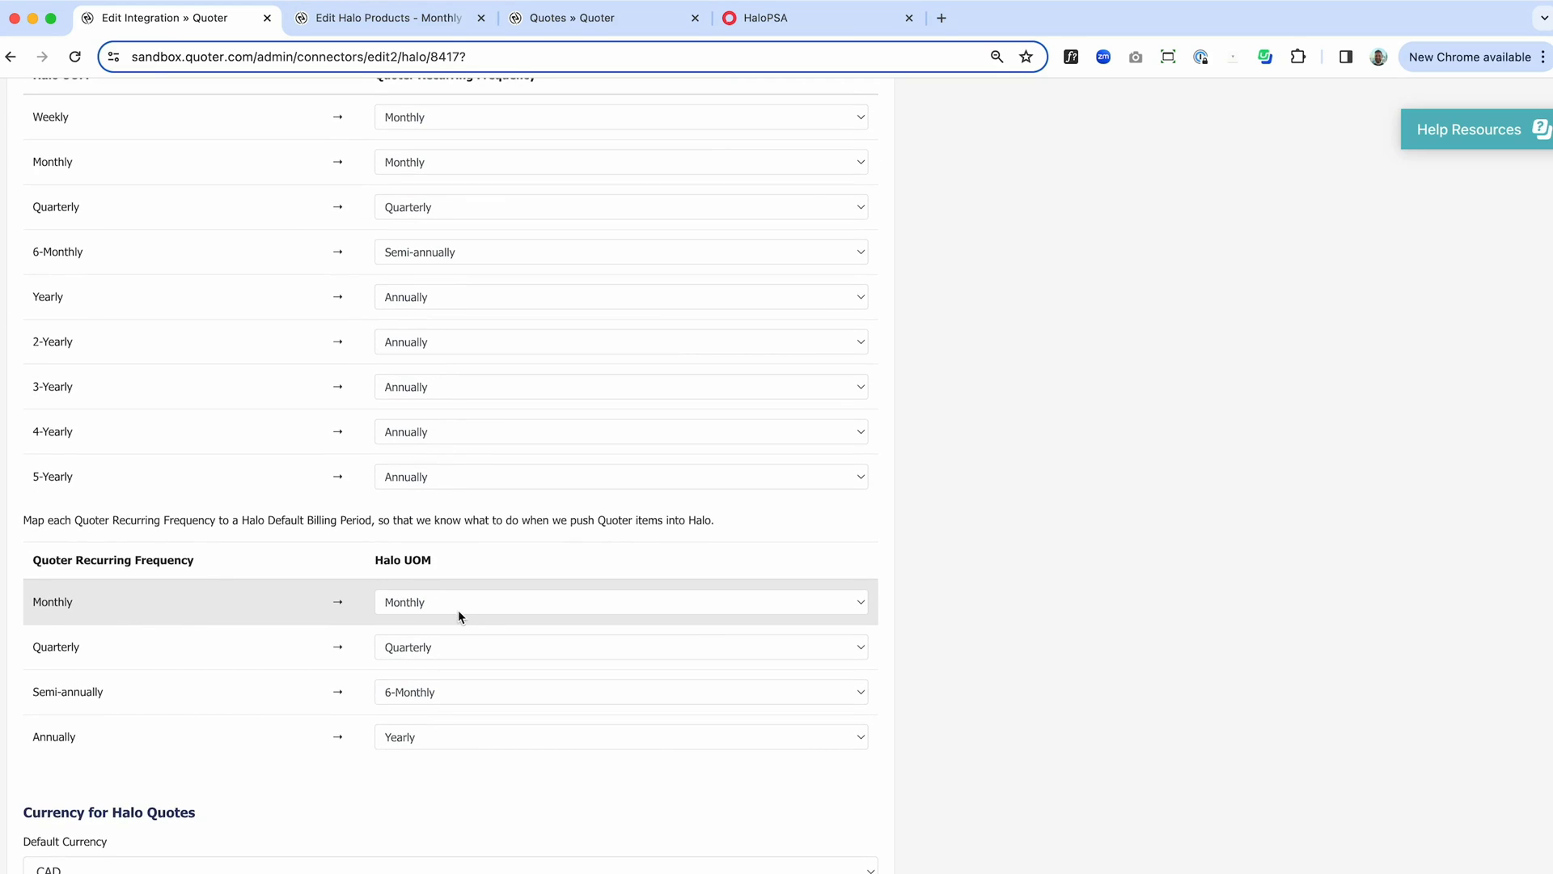
{"action": "scroll", "coordinate": [1038, 678], "scroll_direction": "down", "scroll_amount": 2}
{"action": "scroll", "coordinate": [1039, 678], "scroll_direction": "down", "scroll_amount": 3}
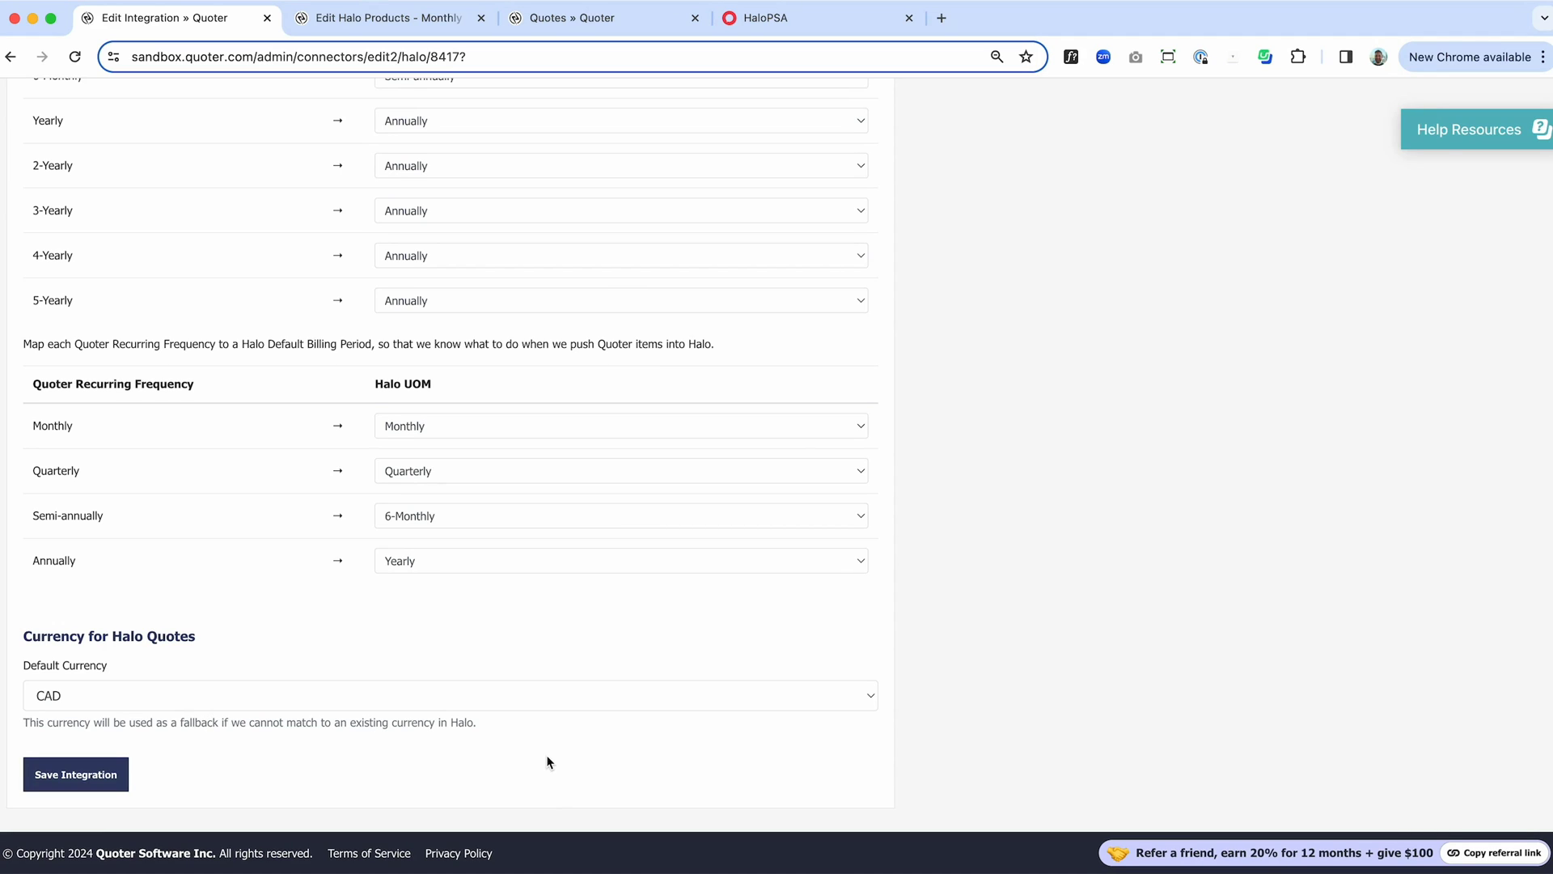
{"action": "scroll", "coordinate": [547, 761], "scroll_direction": "up", "scroll_amount": 15}
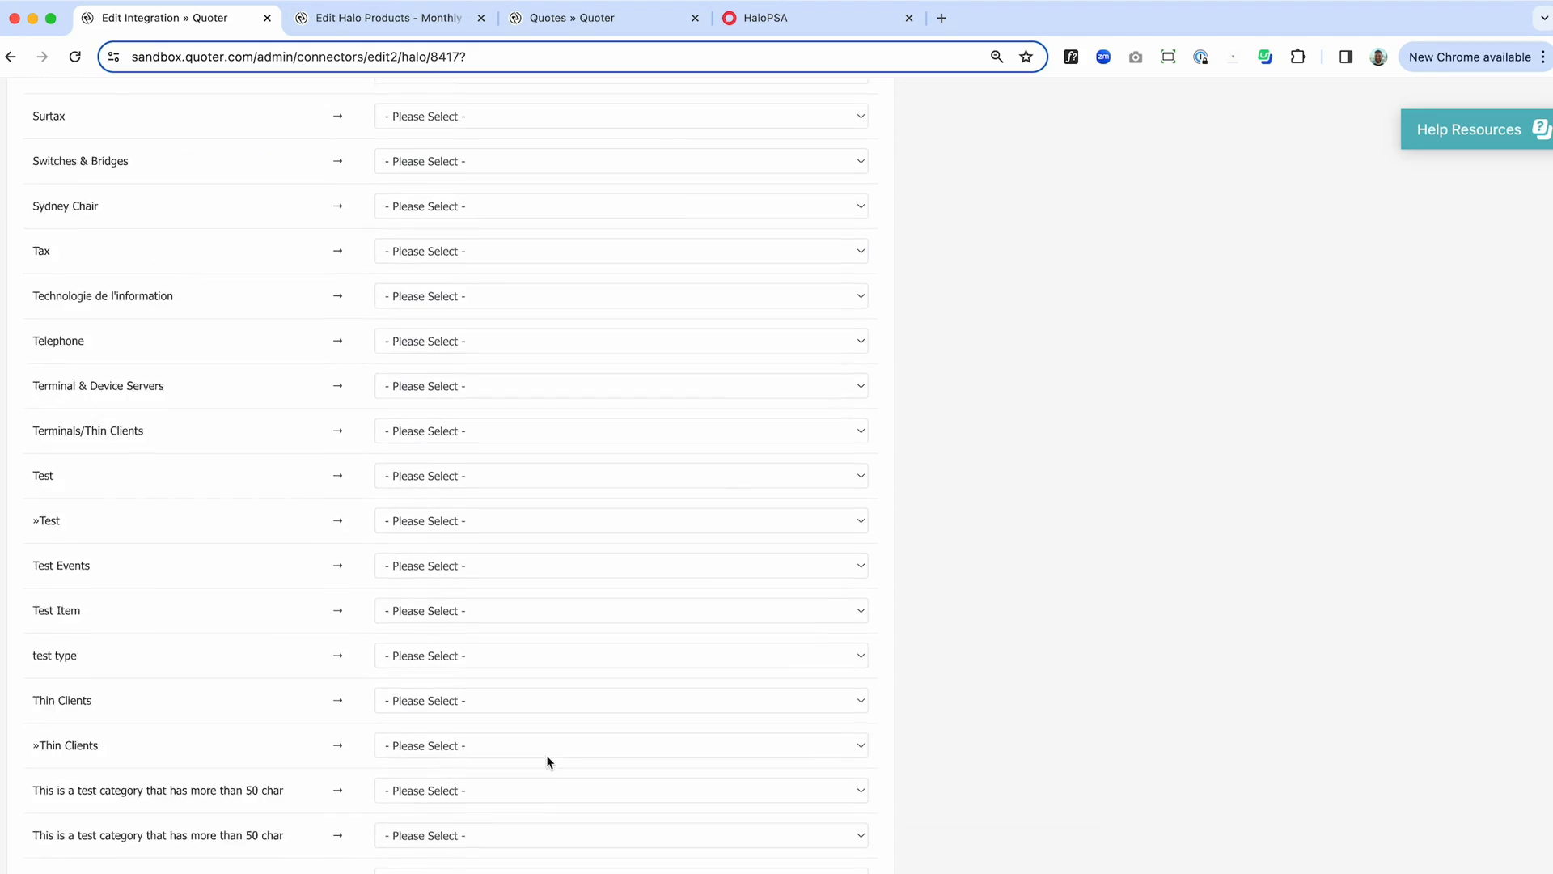
{"action": "scroll", "coordinate": [547, 761], "scroll_direction": "up", "scroll_amount": 10}
{"action": "scroll", "coordinate": [547, 762], "scroll_direction": "up", "scroll_amount": 10}
{"action": "scroll", "coordinate": [547, 761], "scroll_direction": "up", "scroll_amount": 10}
{"action": "scroll", "coordinate": [547, 761], "scroll_direction": "up", "scroll_amount": 10}
{"action": "scroll", "coordinate": [547, 761], "scroll_direction": "up", "scroll_amount": 10}
{"action": "scroll", "coordinate": [546, 761], "scroll_direction": "up", "scroll_amount": 15}
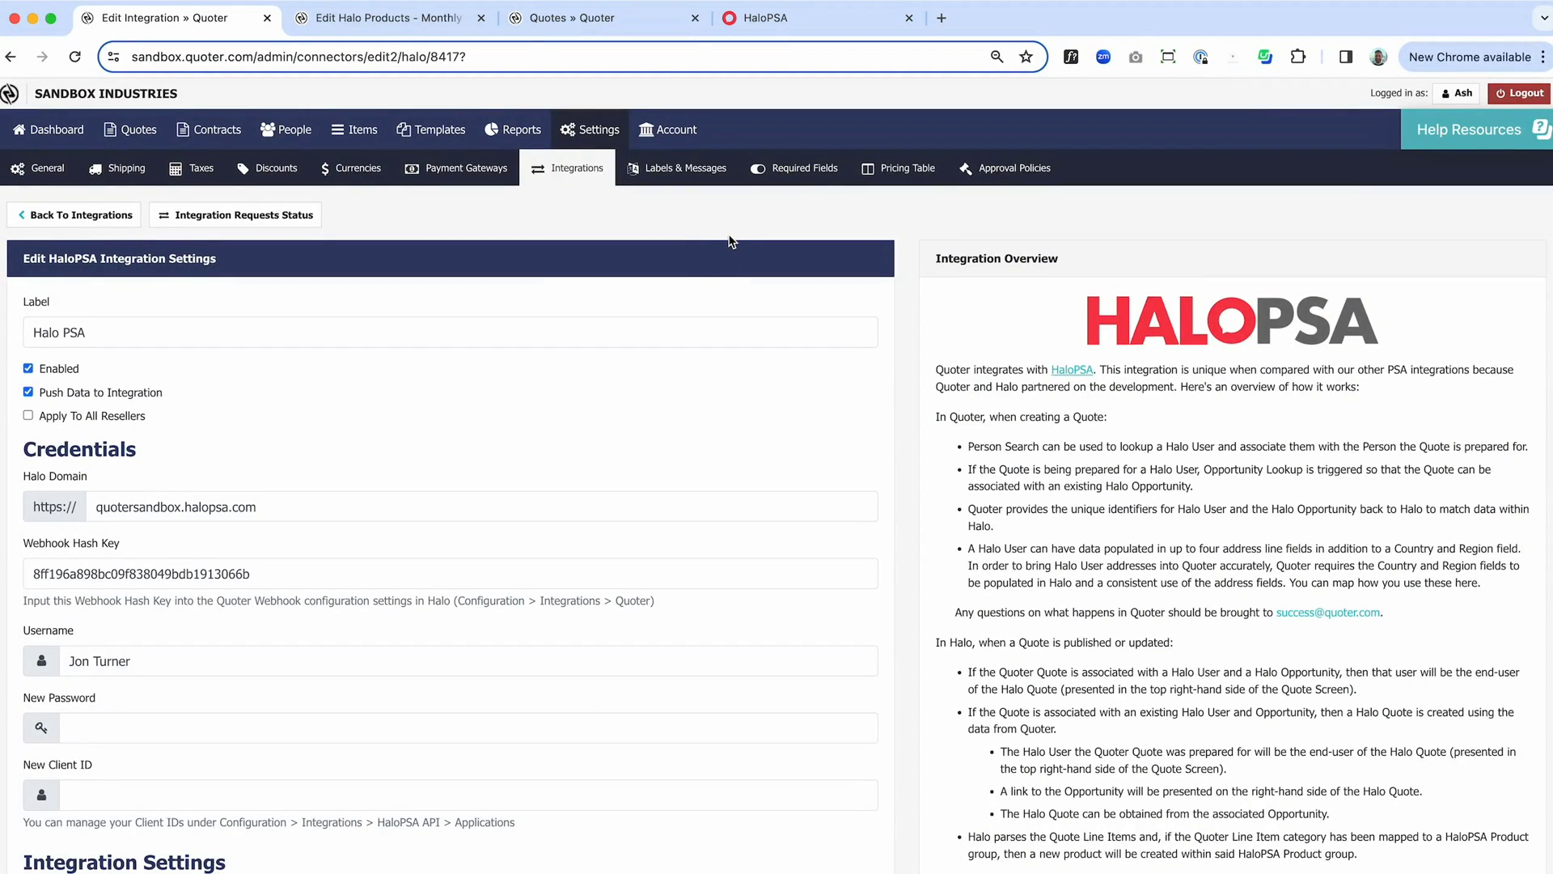
Switch to the Halo Products - Monthly template and view its Monthly Product and Monitor items
{"action": "left_click", "coordinate": [404, 21]}
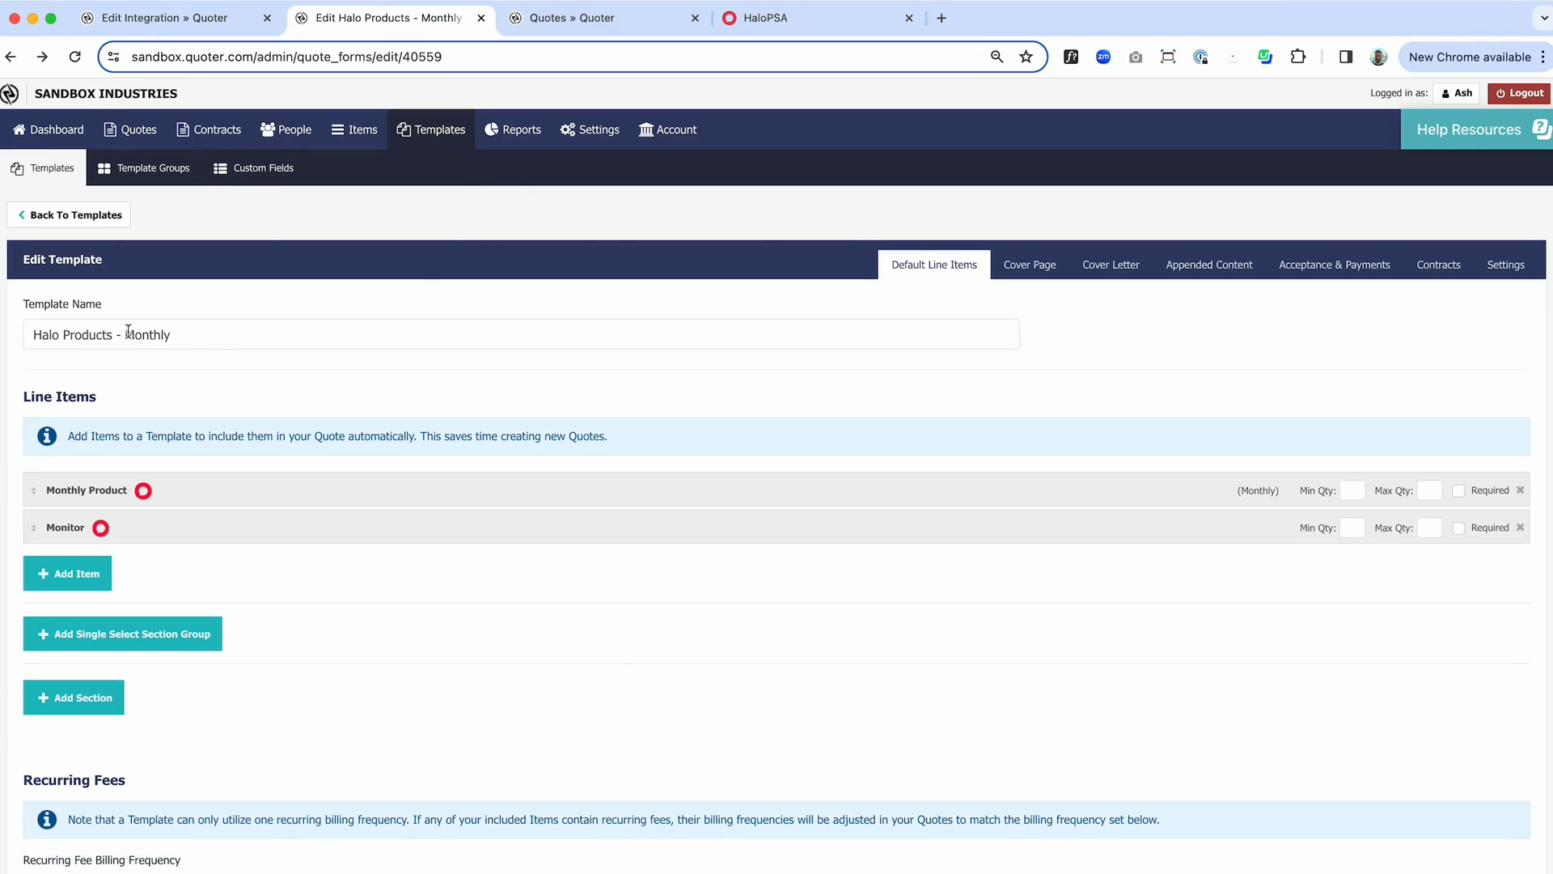
{"action": "scroll", "coordinate": [748, 237], "scroll_direction": "down", "scroll_amount": 2}
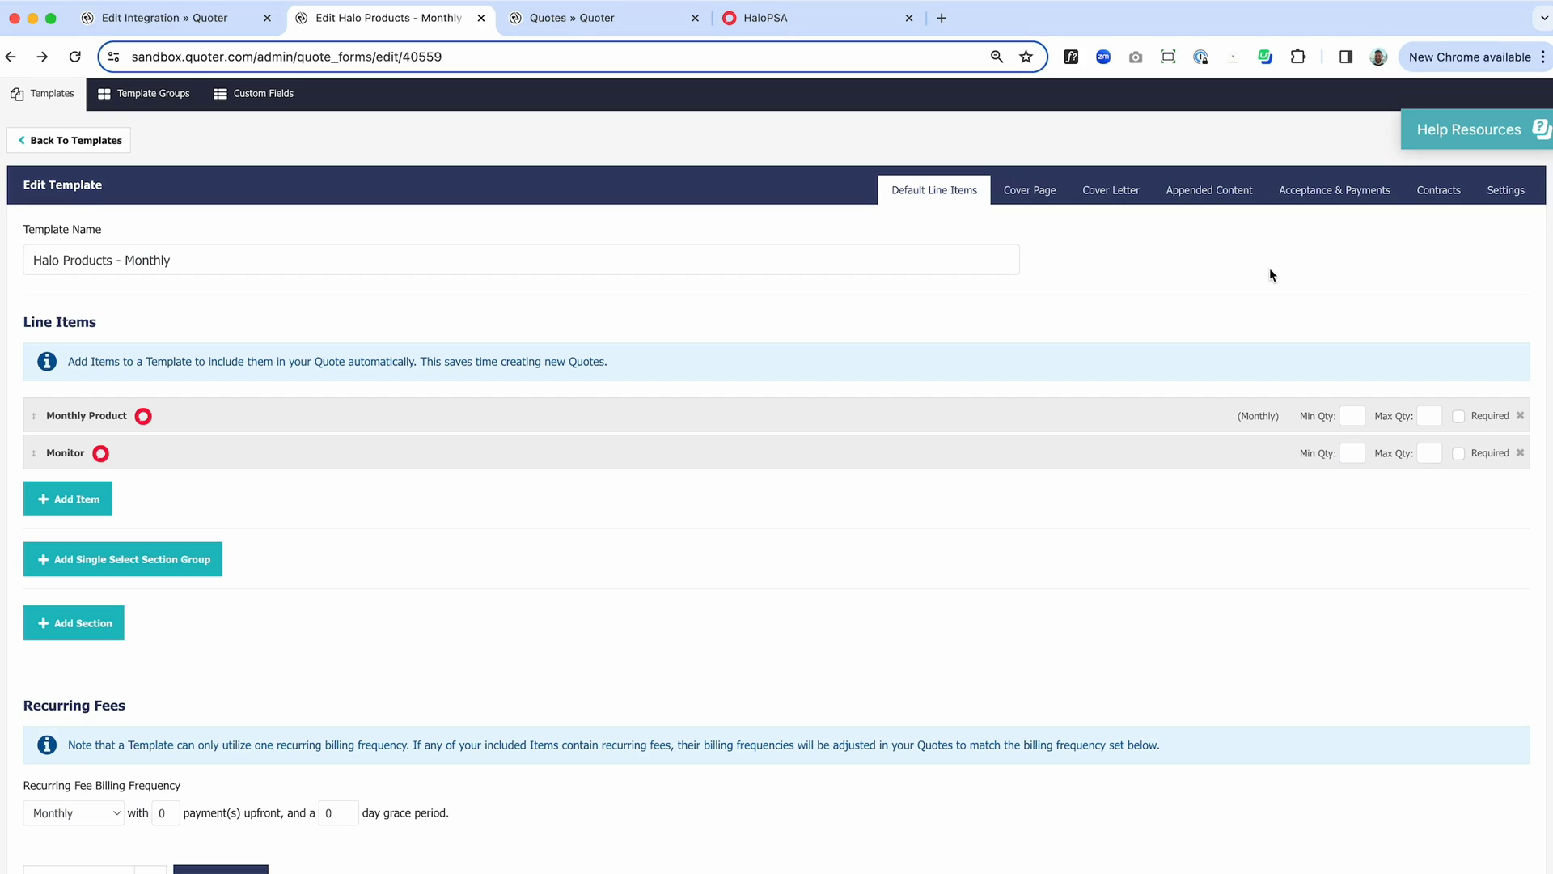
Search Halo PSA for 'mon' and add the Asus VZ249HE 23.8" monitor to the template
{"action": "left_click", "coordinate": [78, 502]}
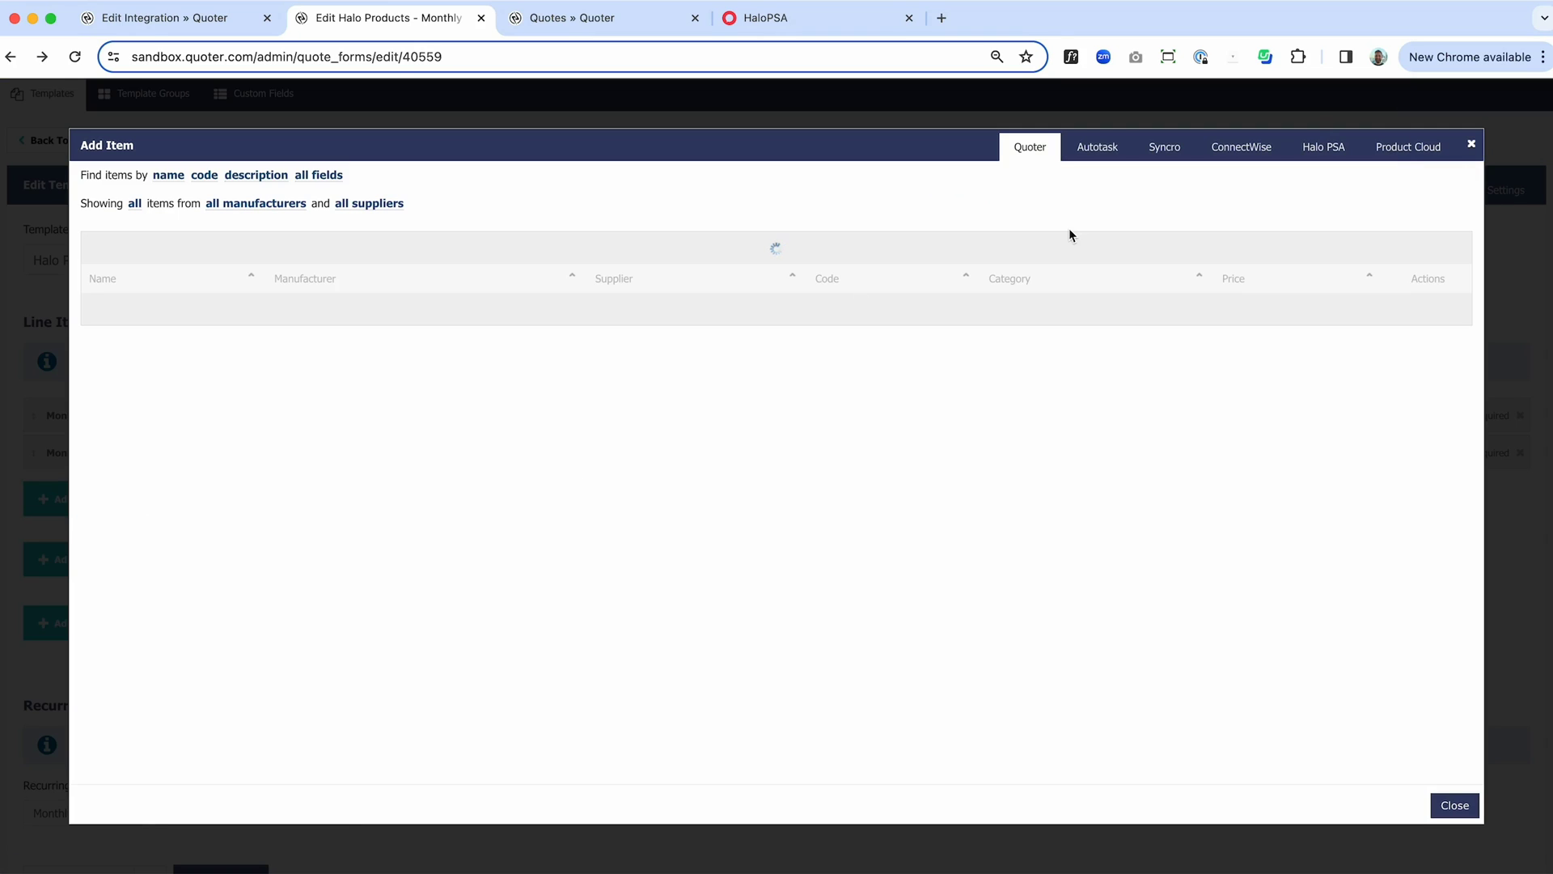
{"action": "left_click", "coordinate": [1332, 146]}
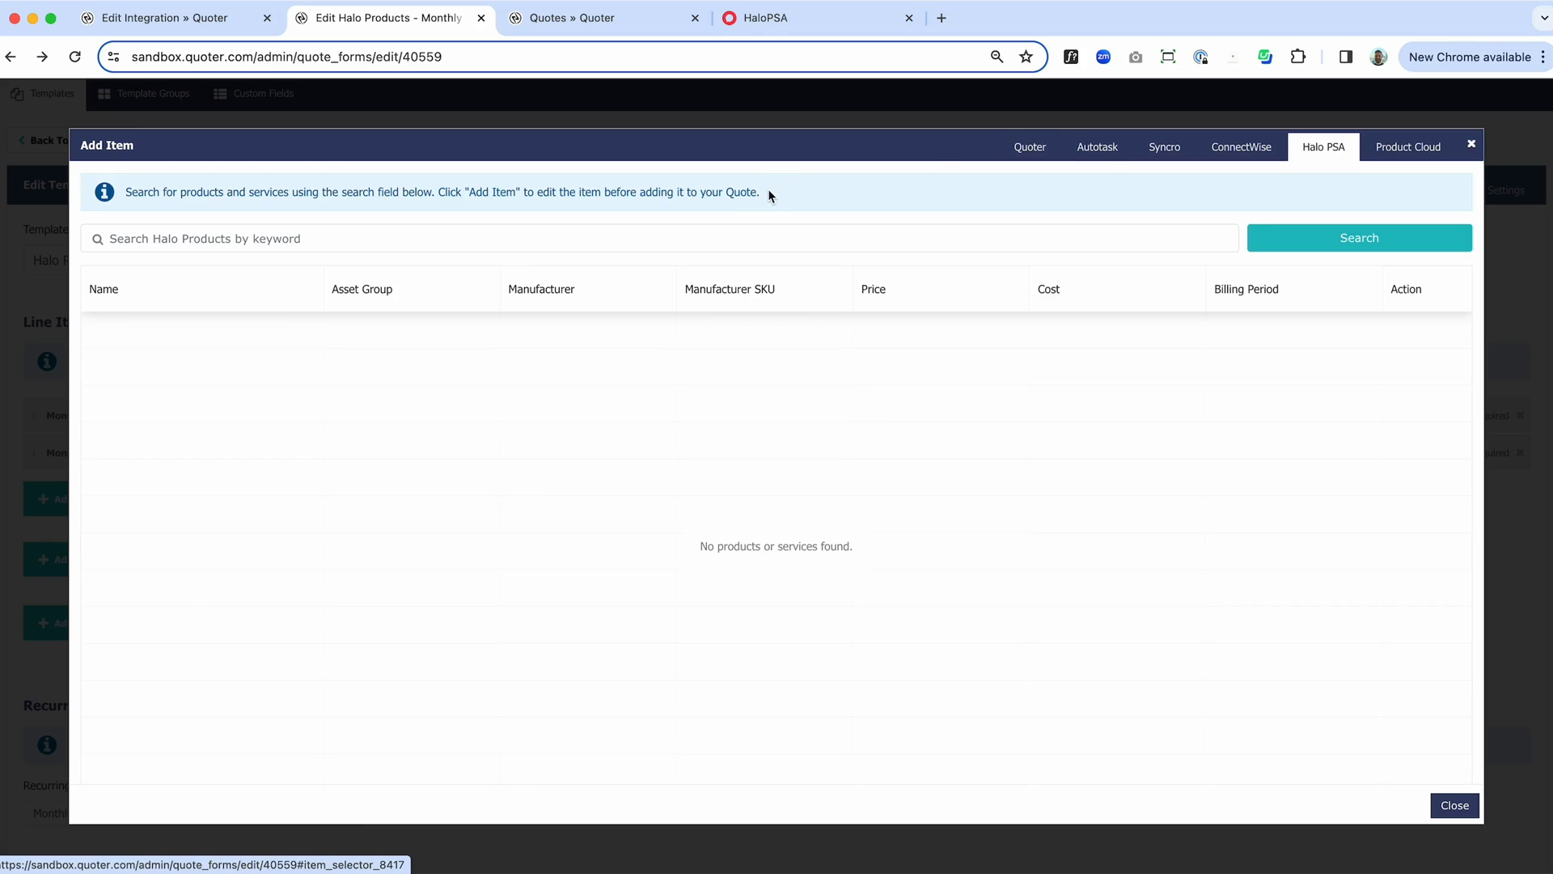
{"action": "left_click", "coordinate": [736, 241]}
{"action": "type", "text": "mon"}
{"action": "key", "text": "Return"}
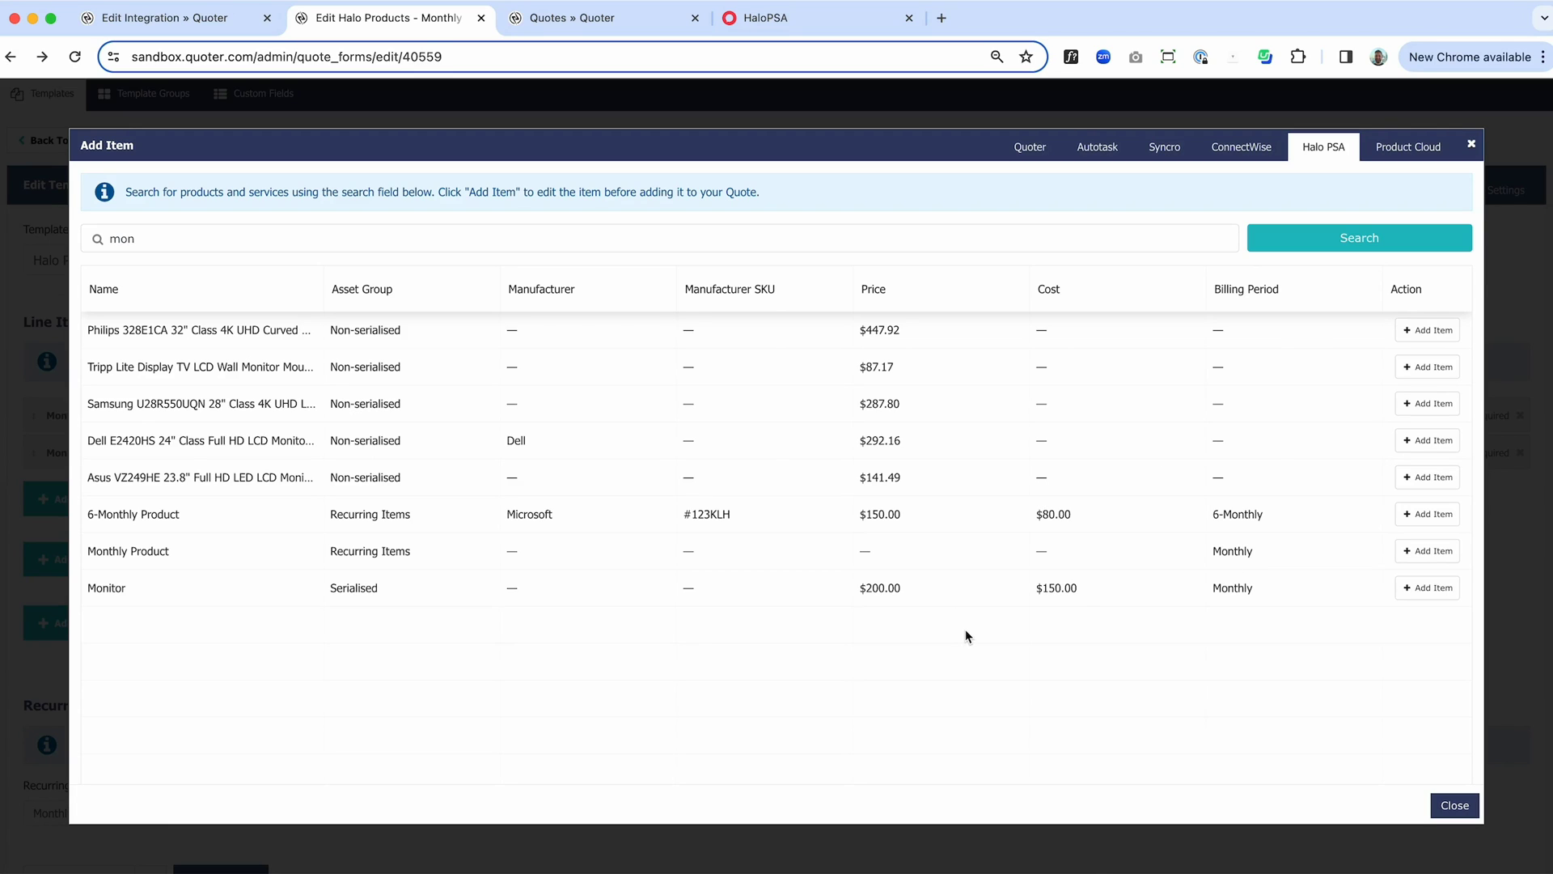
{"action": "left_click", "coordinate": [1439, 553]}
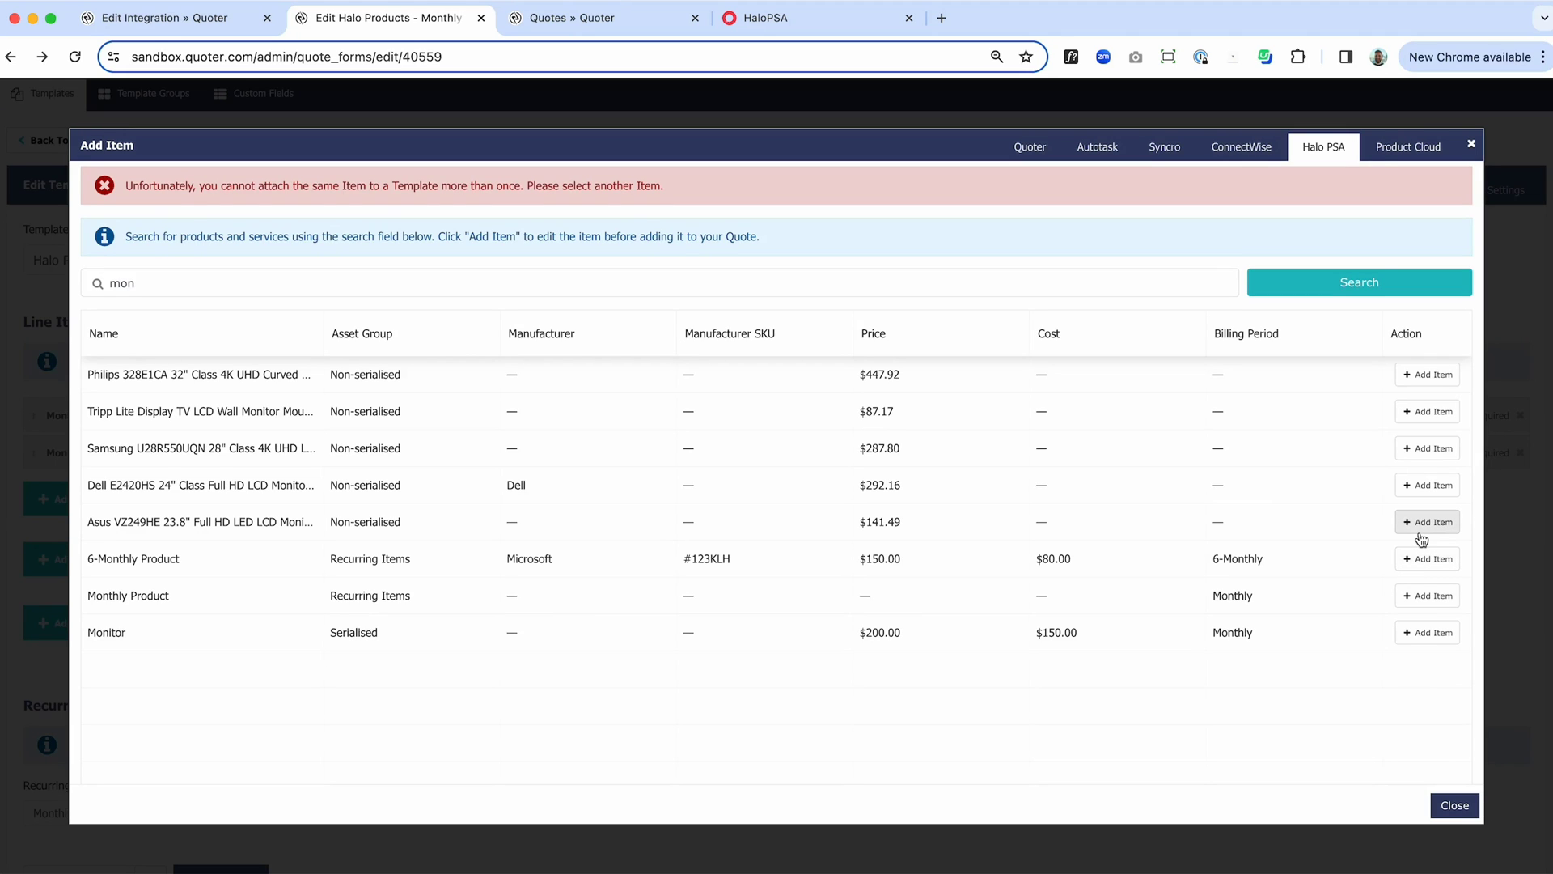
{"action": "left_click", "coordinate": [1427, 484]}
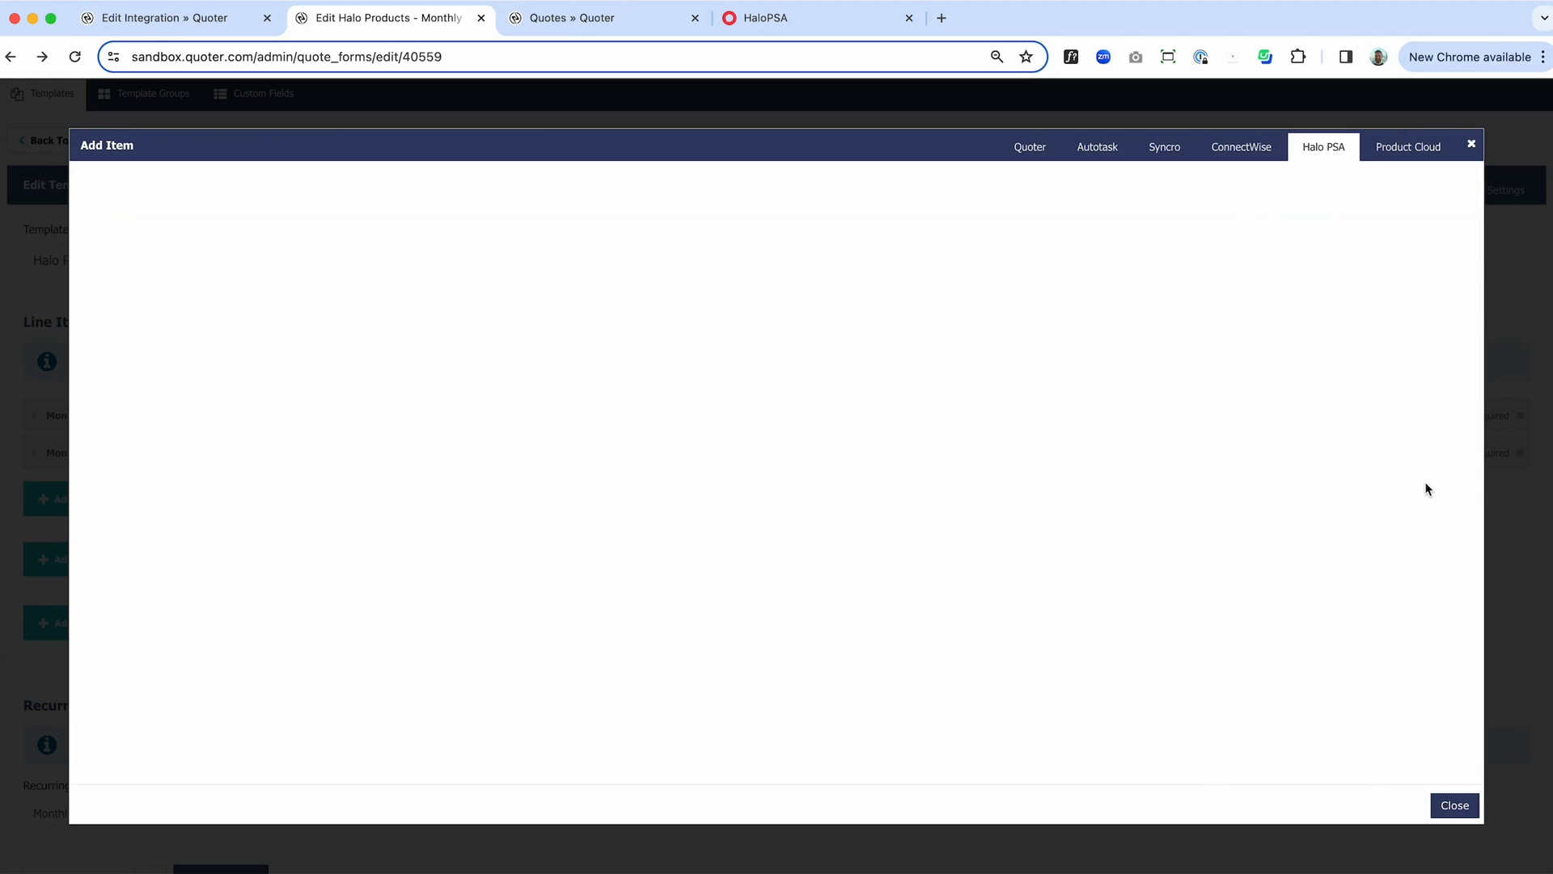
{"action": "left_click", "coordinate": [1449, 808]}
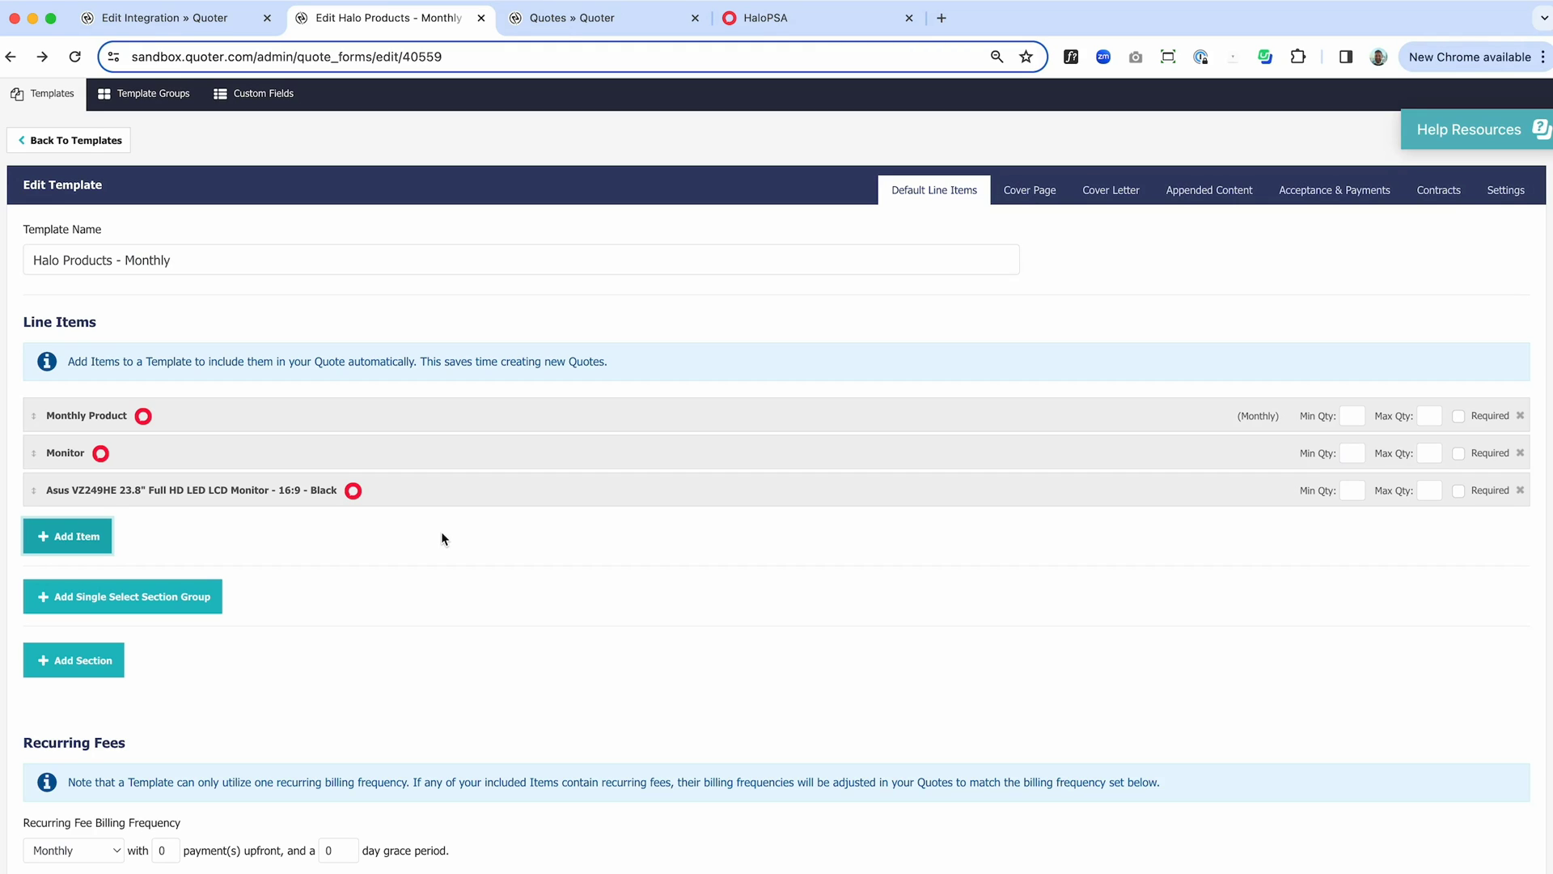
{"action": "scroll", "coordinate": [443, 538], "scroll_direction": "down", "scroll_amount": 2}
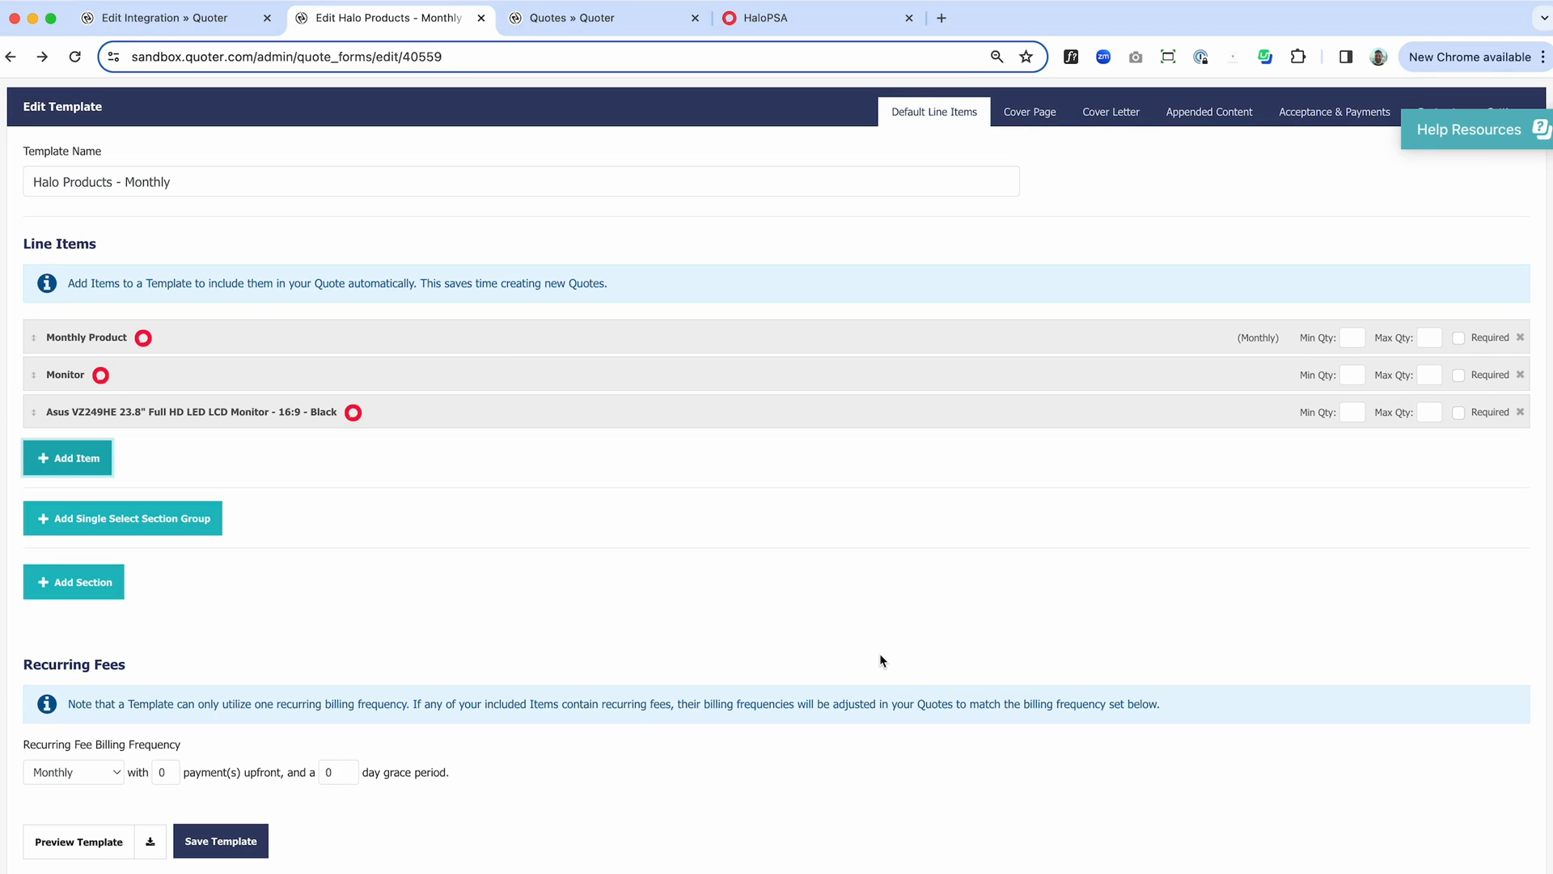
{"action": "scroll", "coordinate": [880, 654], "scroll_direction": "up", "scroll_amount": 3}
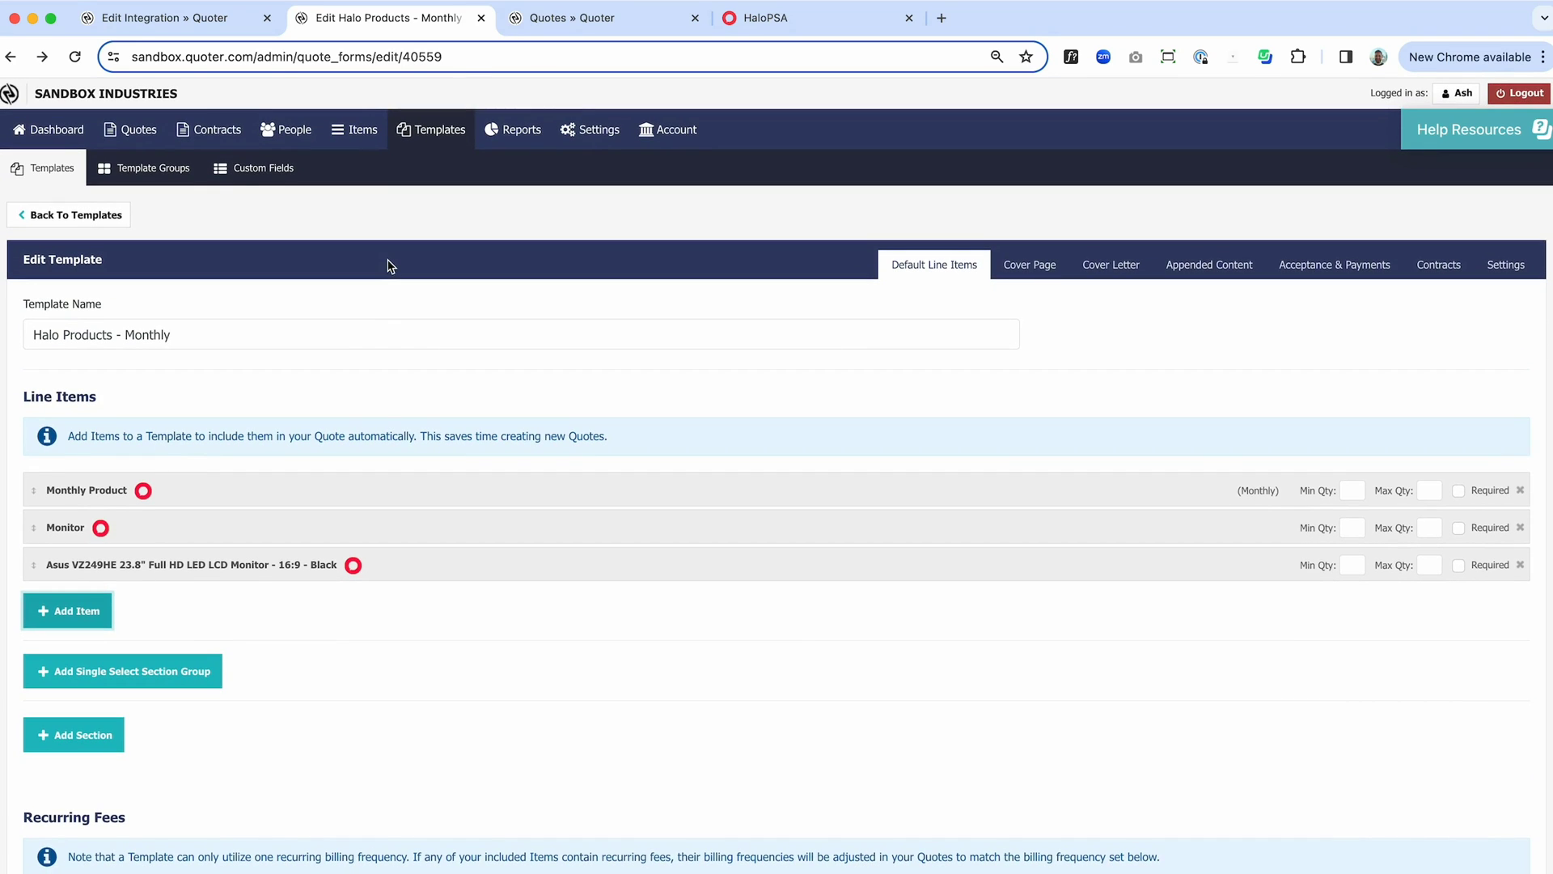
Leave the template for the quotes list and search new-quote templates for 'halo'
{"action": "left_click", "coordinate": [139, 129]}
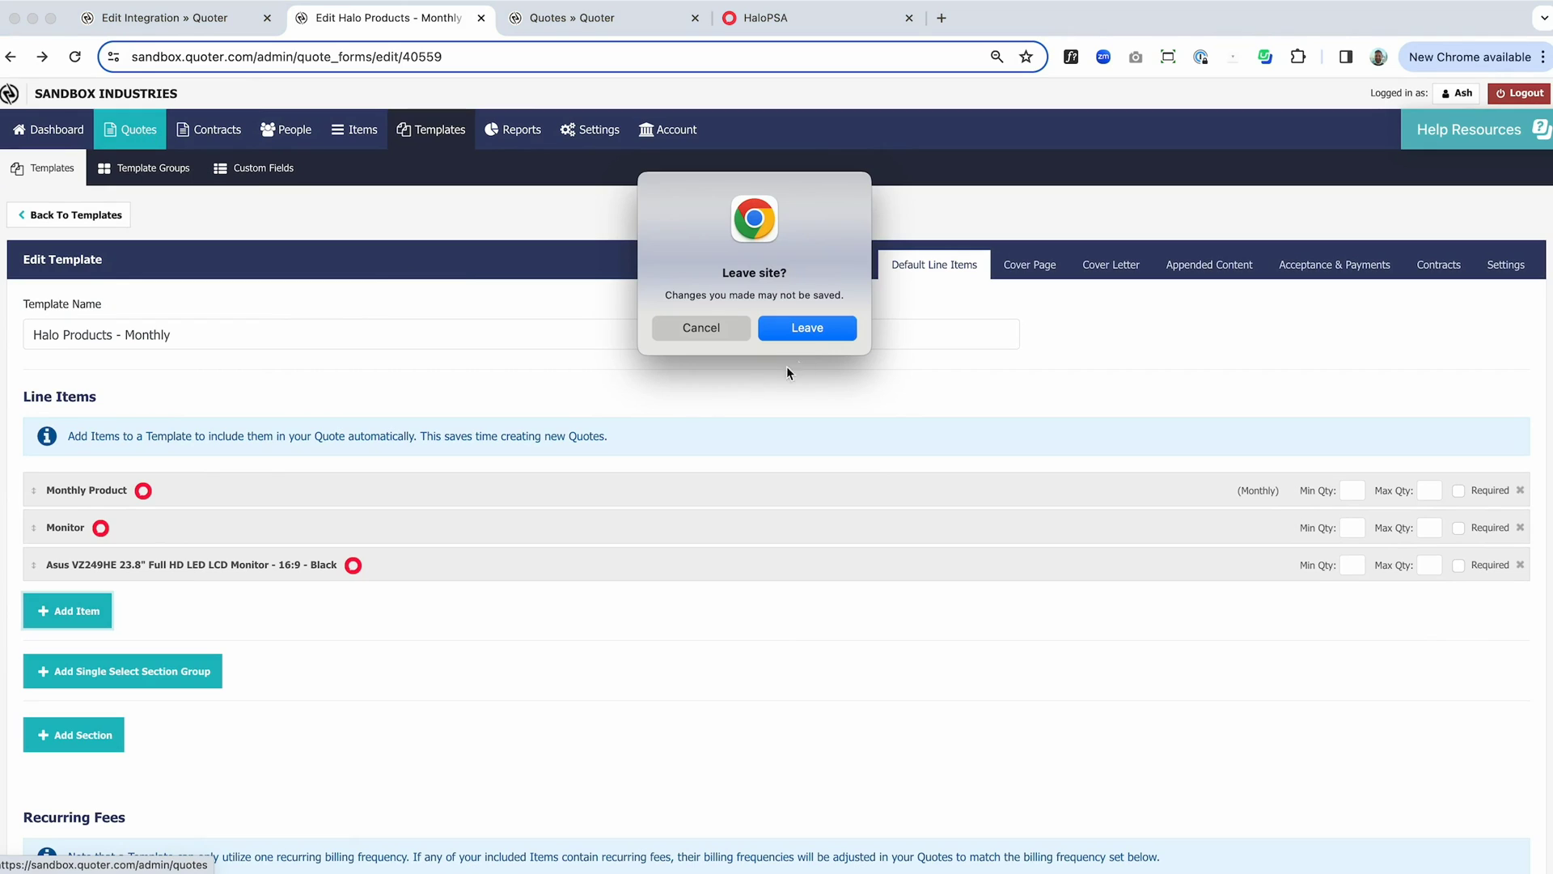
{"action": "left_click", "coordinate": [803, 327]}
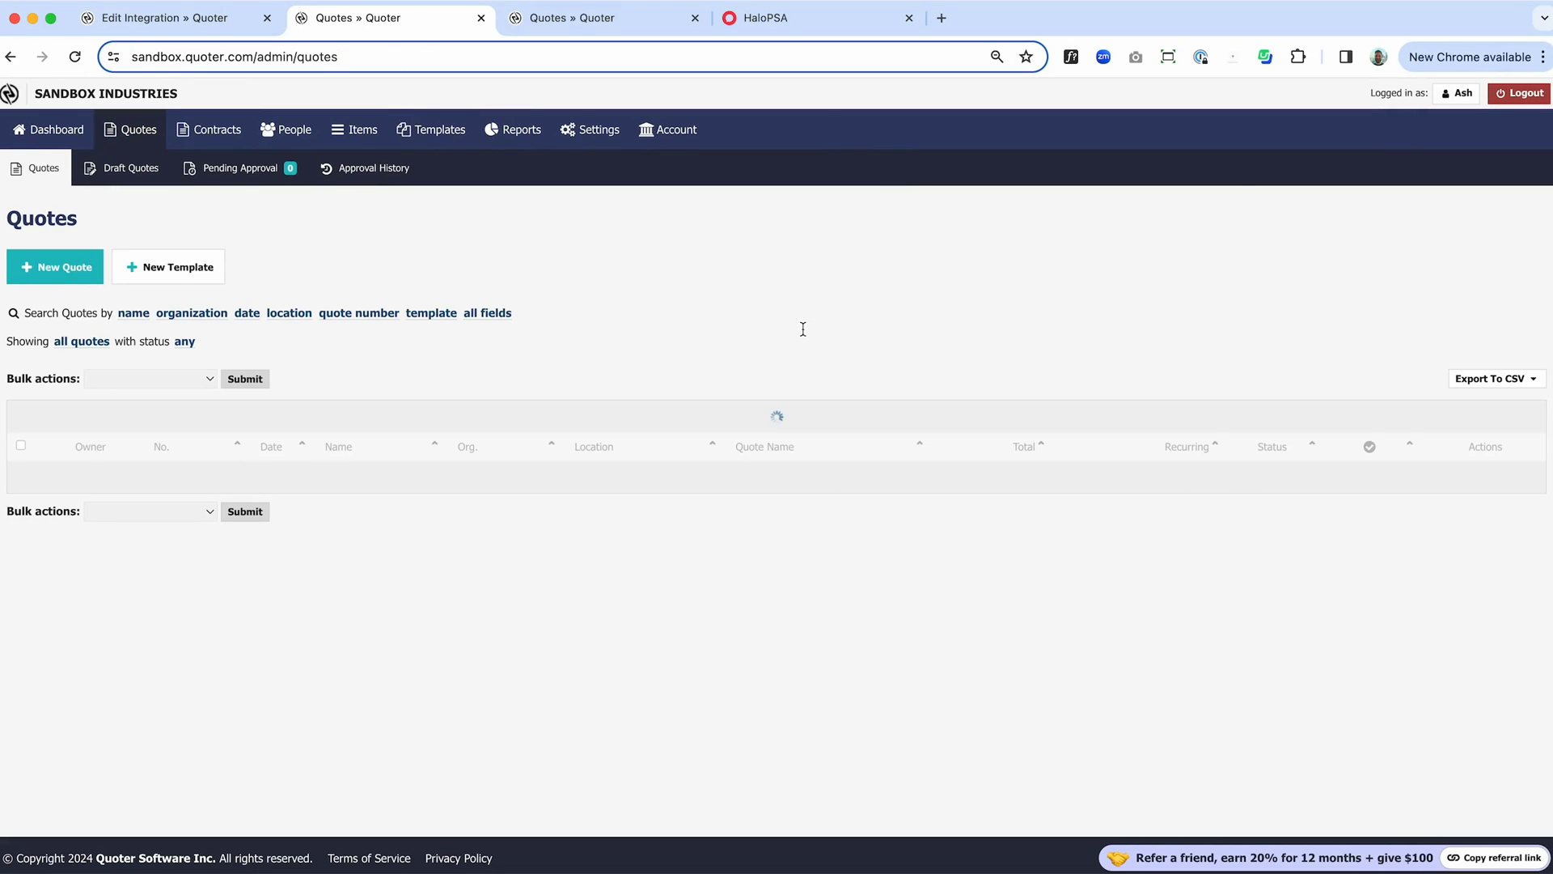
{"action": "left_click", "coordinate": [58, 274]}
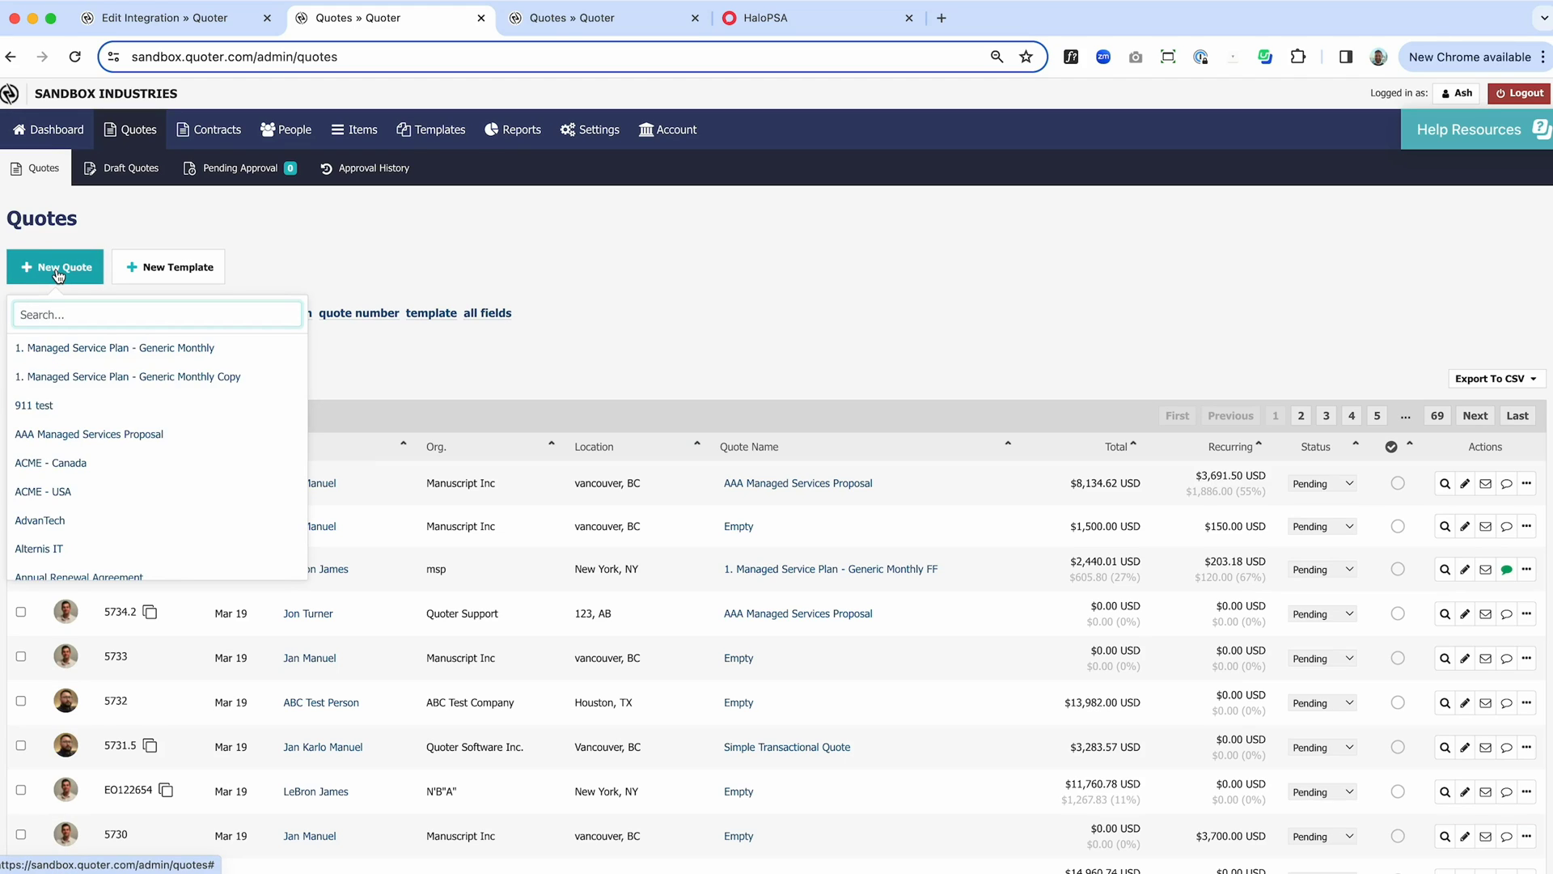
{"action": "type", "text": "halo"}
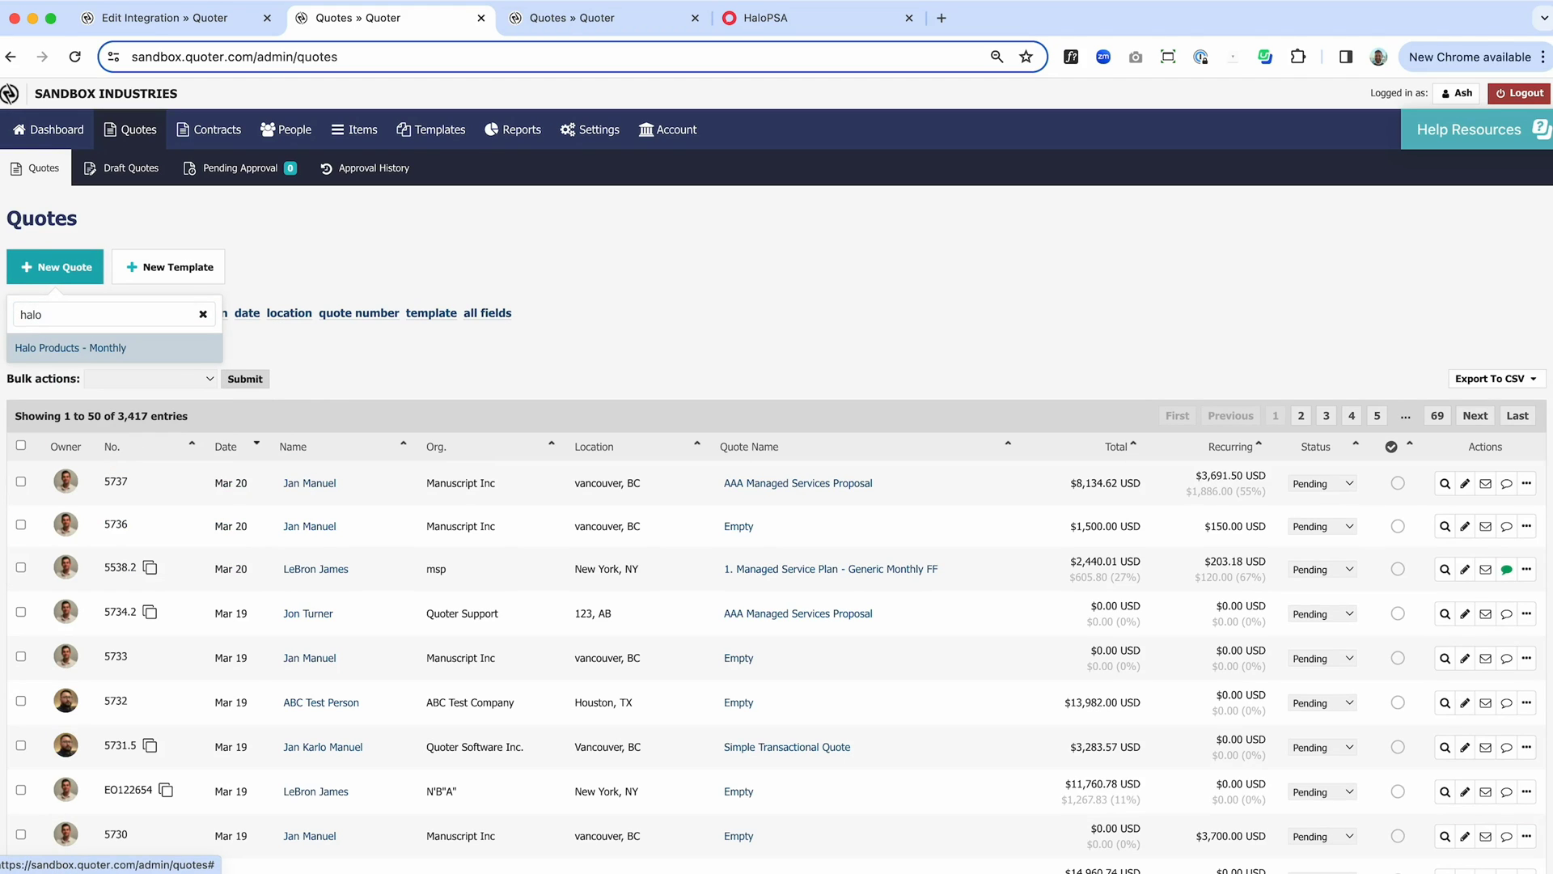
Create a quote from the Halo Products - Monthly template and scroll to its line items
{"action": "left_click", "coordinate": [34, 350]}
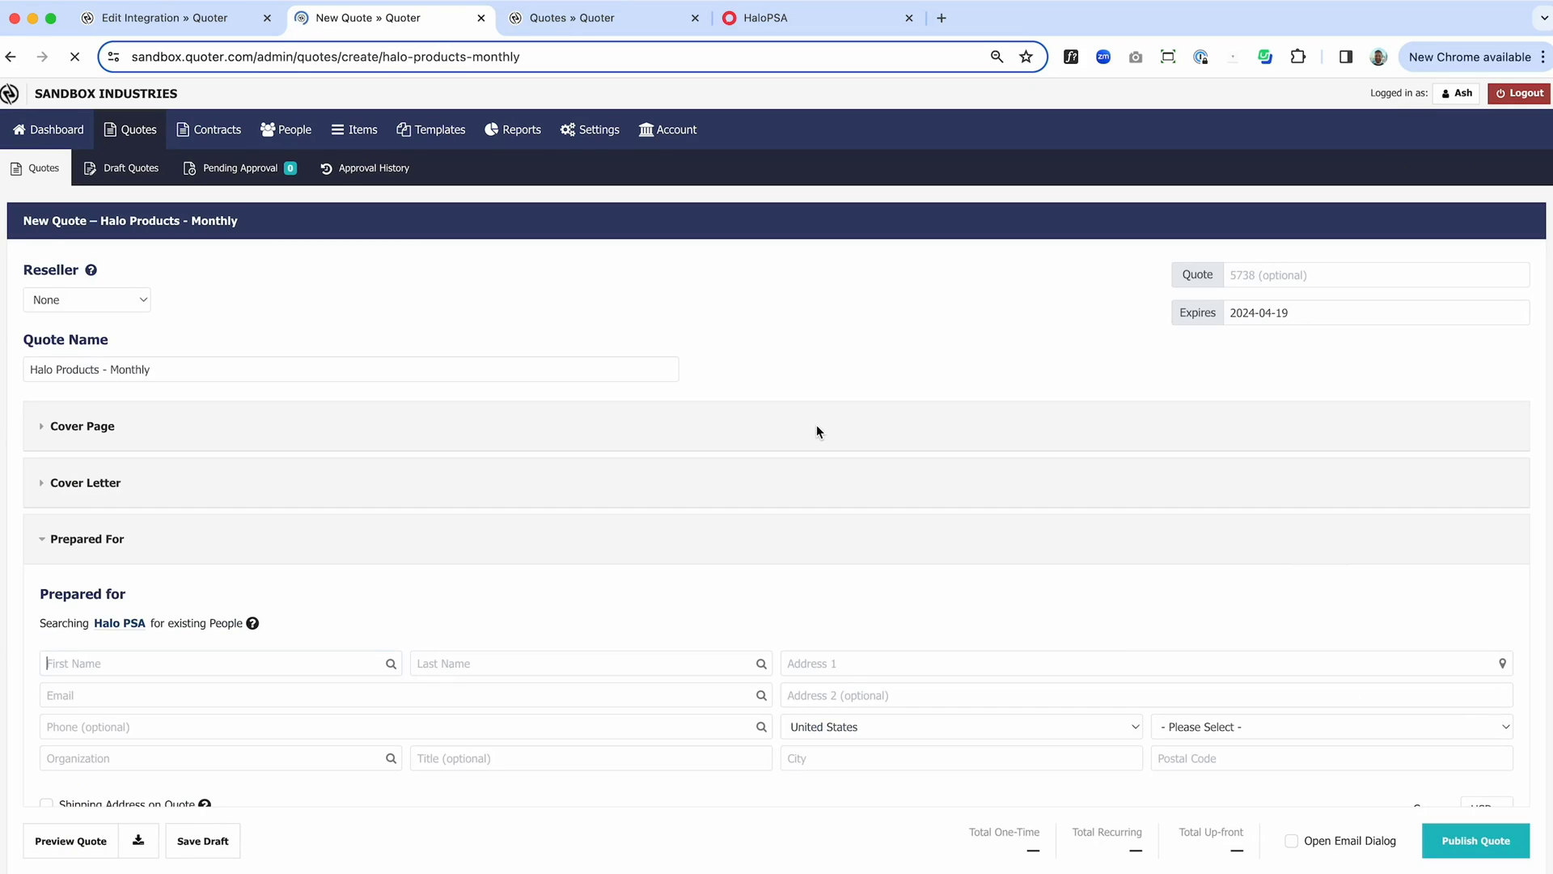
{"action": "scroll", "coordinate": [984, 367], "scroll_direction": "down", "scroll_amount": 4}
{"action": "scroll", "coordinate": [985, 373], "scroll_direction": "down", "scroll_amount": 4}
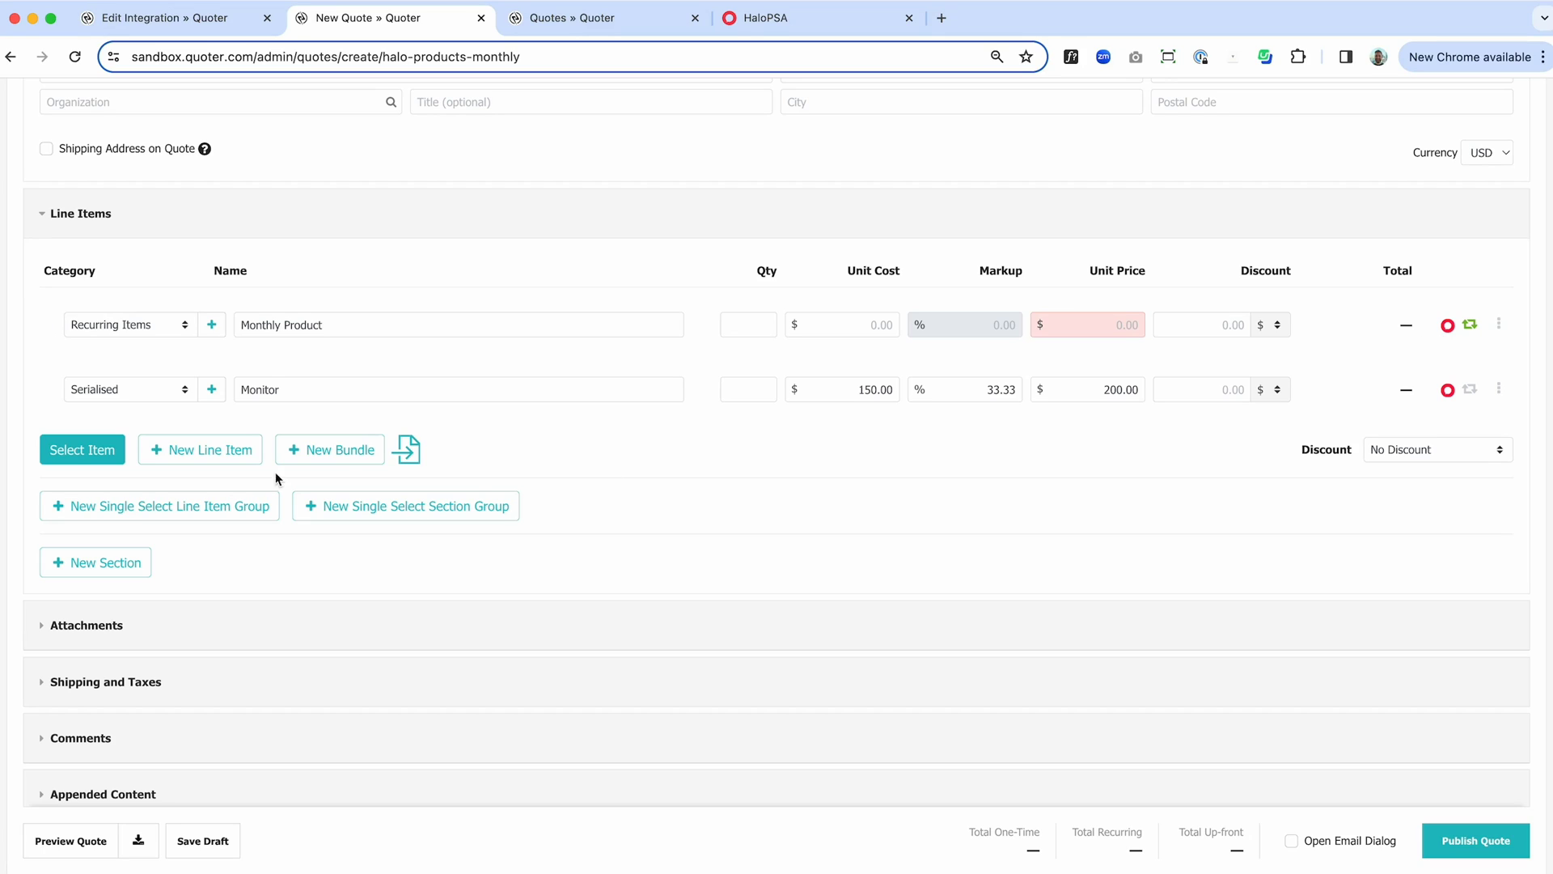
{"action": "left_click", "coordinate": [108, 458]}
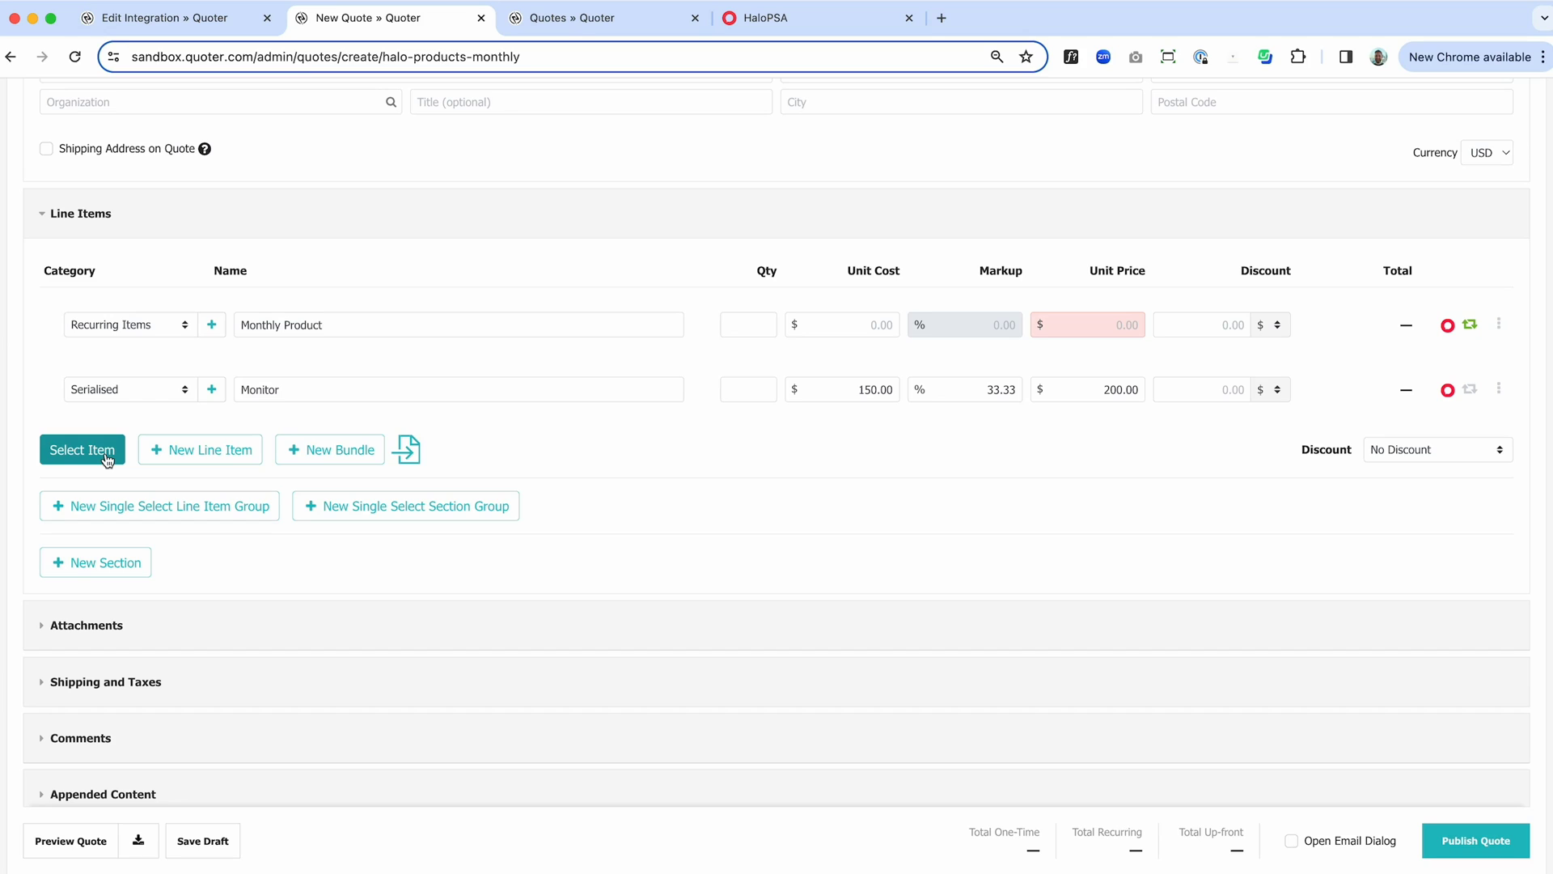
Add the Samsung U28R550UQN 28" 4K monitor from a Halo PSA 'mon' search to the quote
{"action": "left_click", "coordinate": [107, 458]}
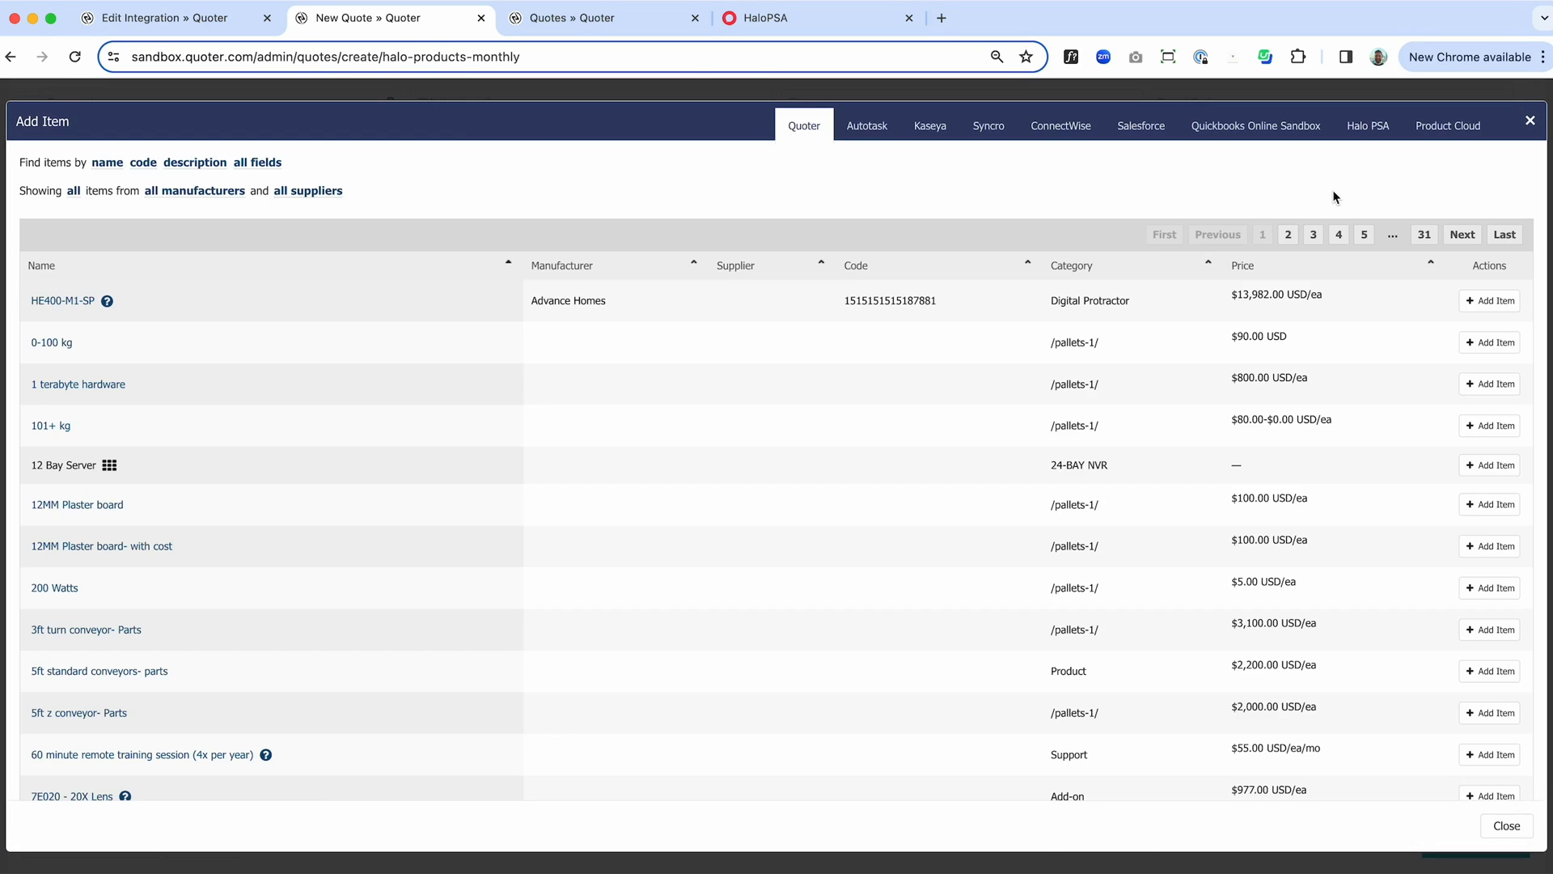
{"action": "left_click", "coordinate": [1371, 127]}
{"action": "left_click", "coordinate": [783, 228]}
{"action": "type", "text": "mon"}
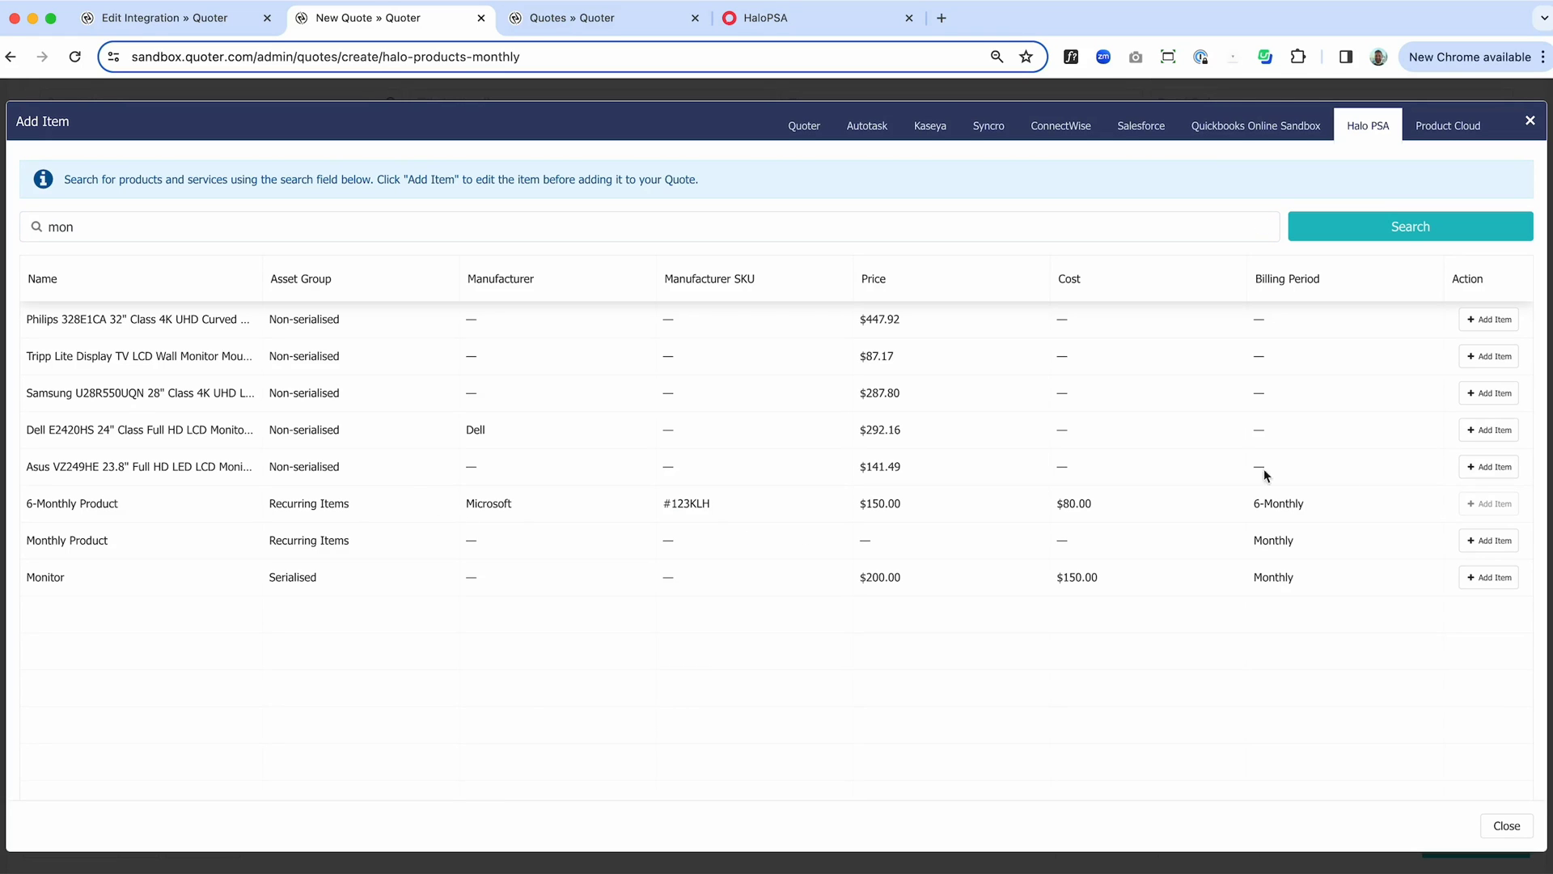
{"action": "left_click", "coordinate": [1487, 394]}
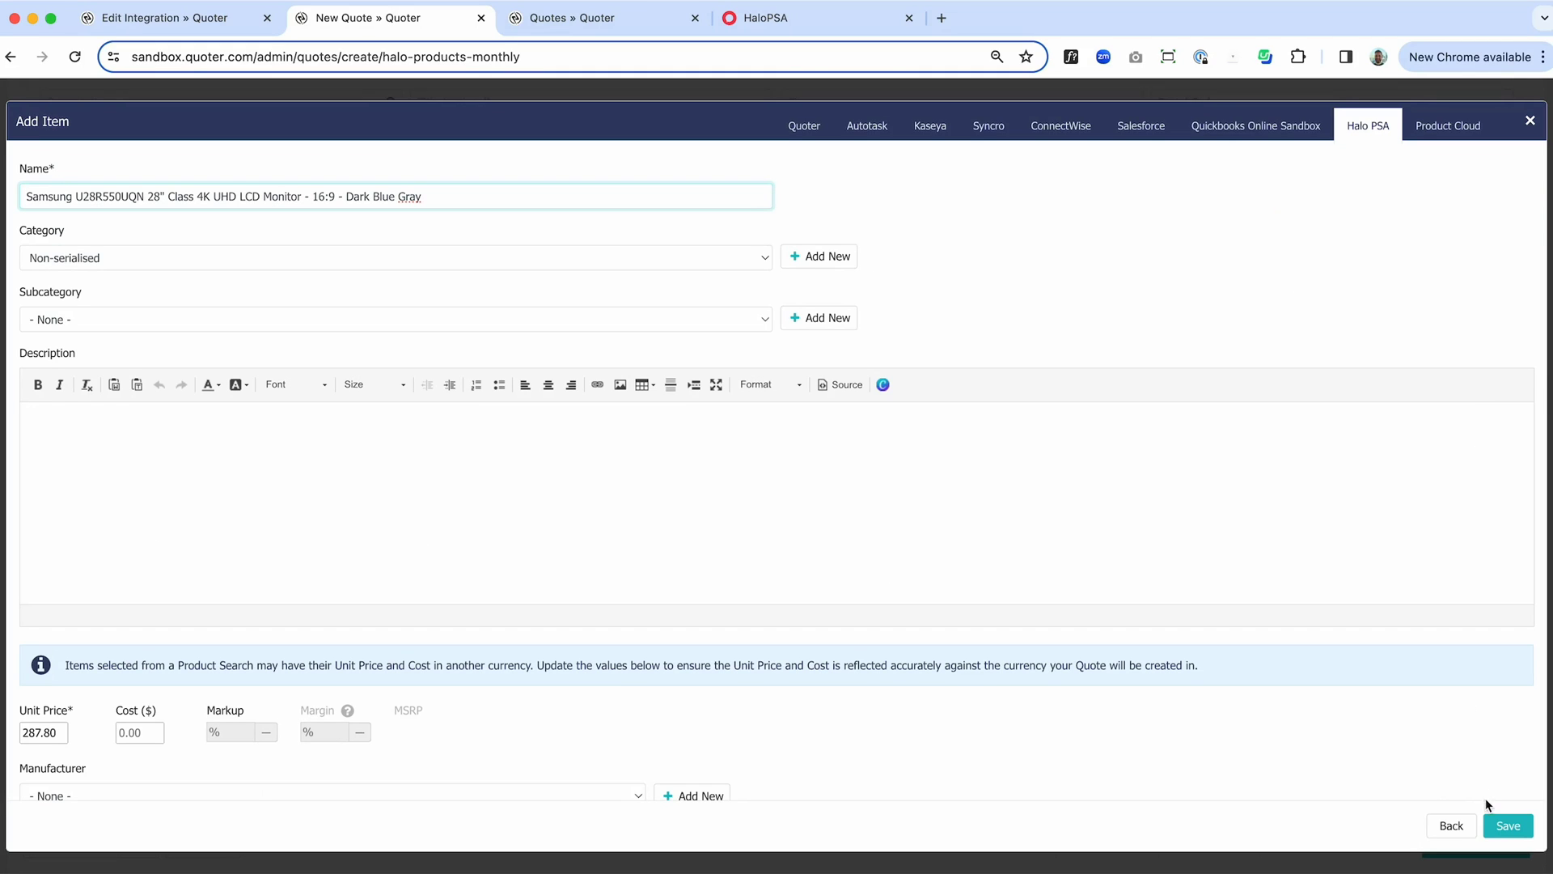
{"action": "left_click", "coordinate": [1501, 827]}
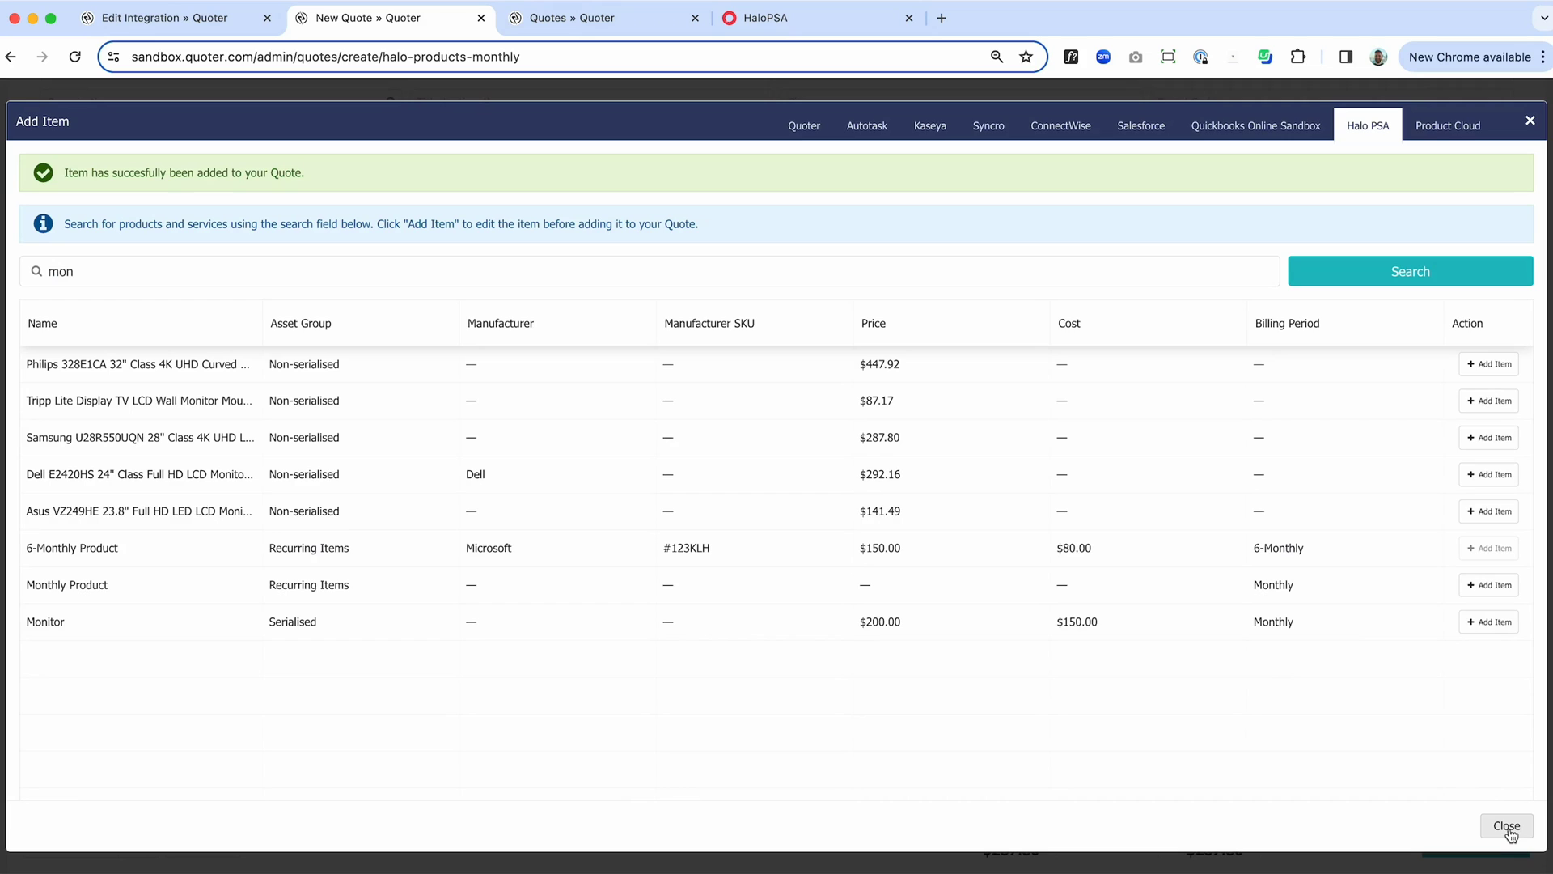
{"action": "left_click", "coordinate": [1508, 826]}
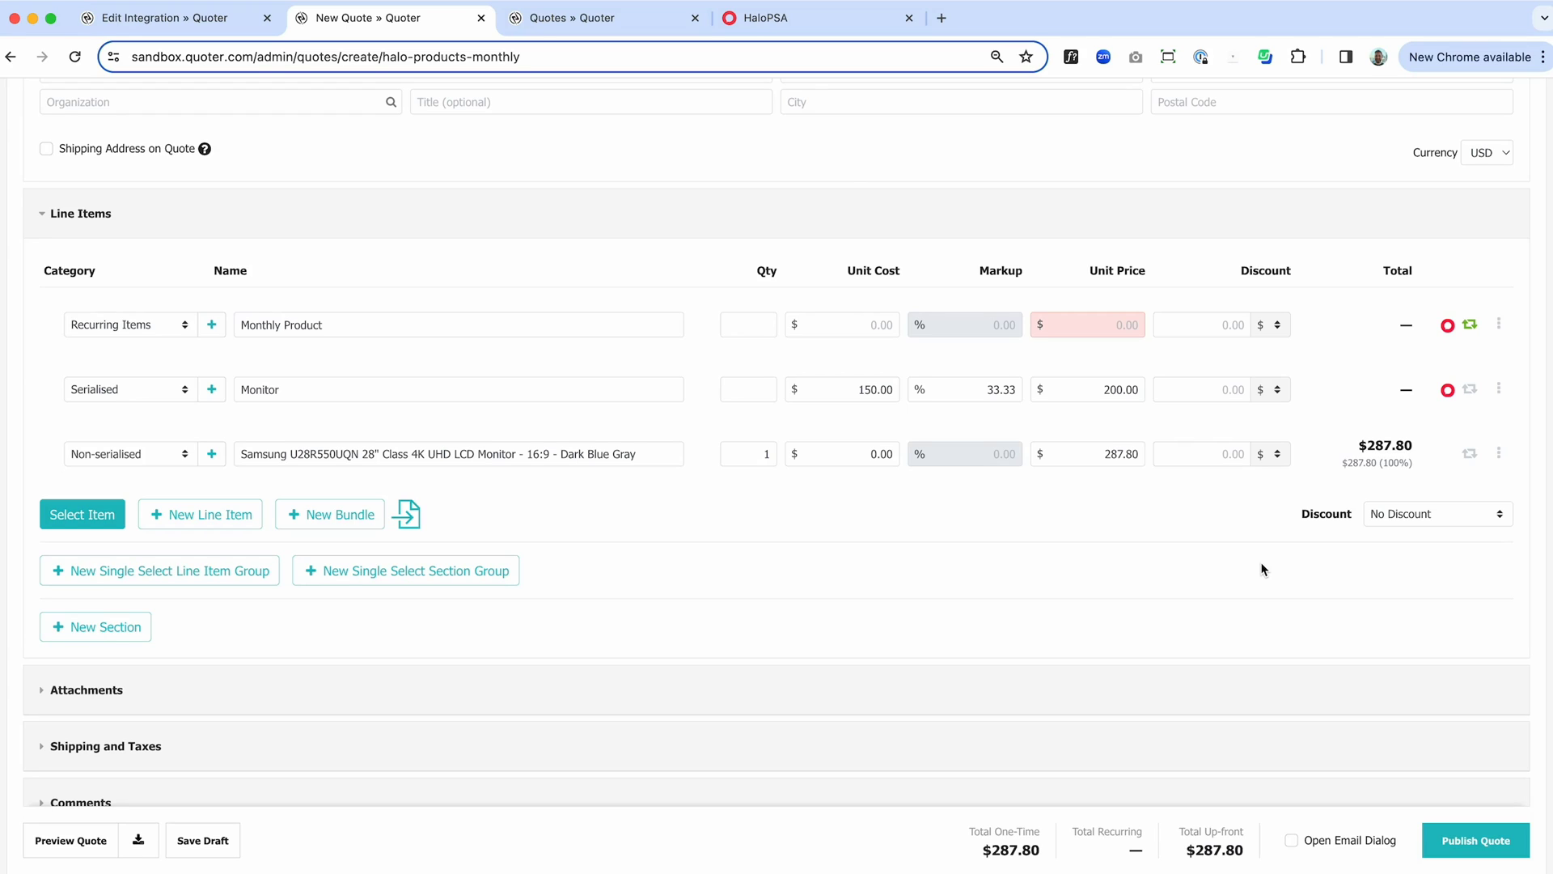
Set the Monthly Product line's unit price to $250.00
{"action": "left_click", "coordinate": [1095, 328]}
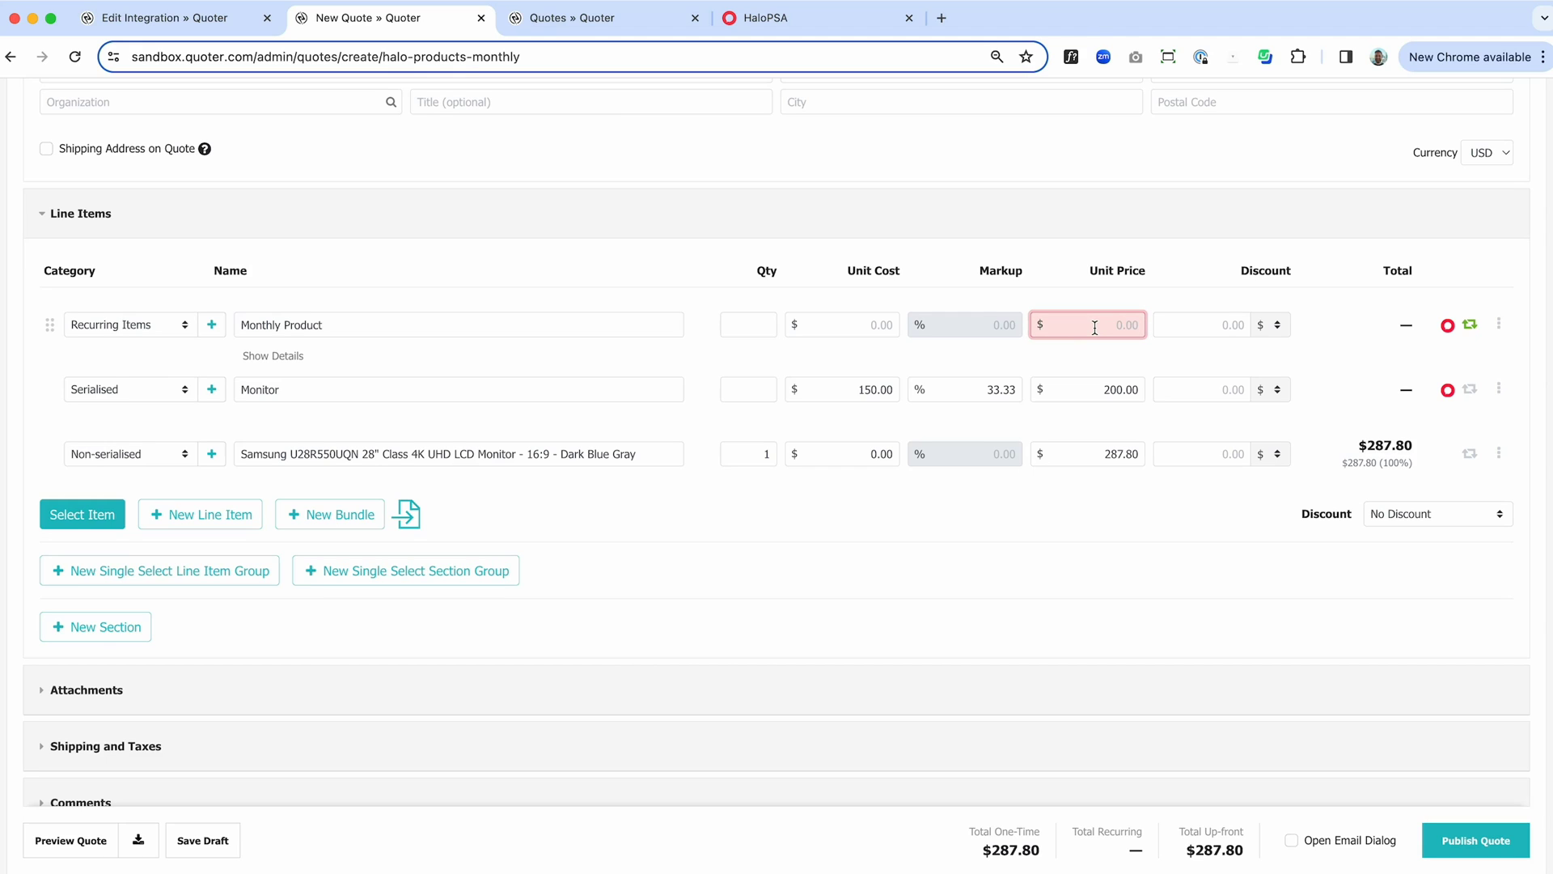
{"action": "type", "text": "250"}
{"action": "left_click", "coordinate": [1083, 568]}
{"action": "scroll", "coordinate": [1083, 568], "scroll_direction": "down", "scroll_amount": 1}
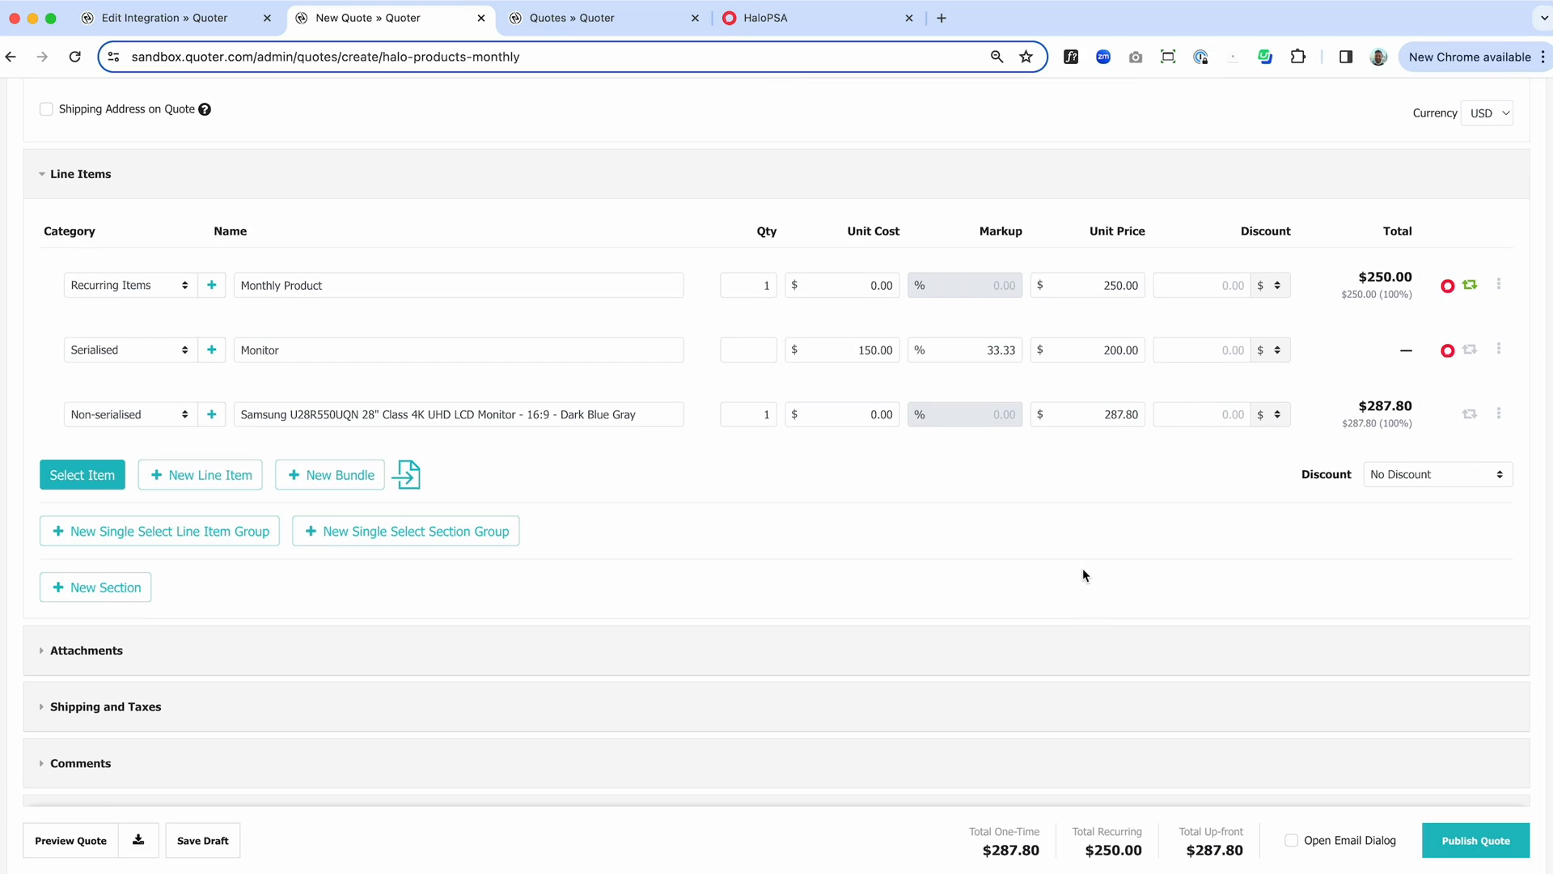
{"action": "scroll", "coordinate": [1083, 568], "scroll_direction": "up", "scroll_amount": 7}
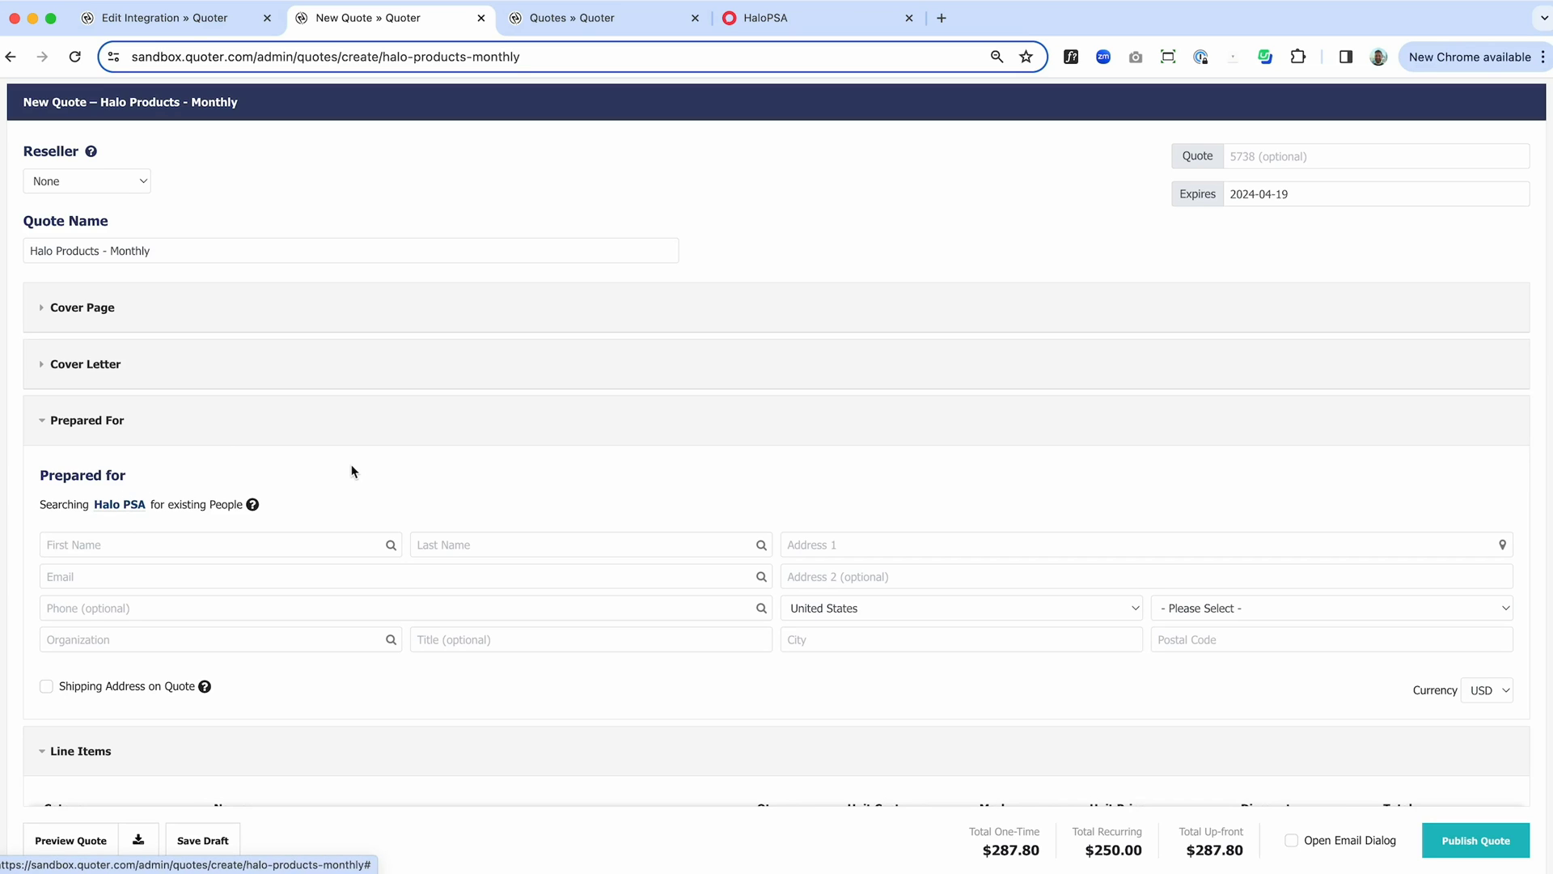
Open Quoter's General Settings page in a new browser tab
{"action": "scroll", "coordinate": [354, 471], "scroll_direction": "up", "scroll_amount": 3}
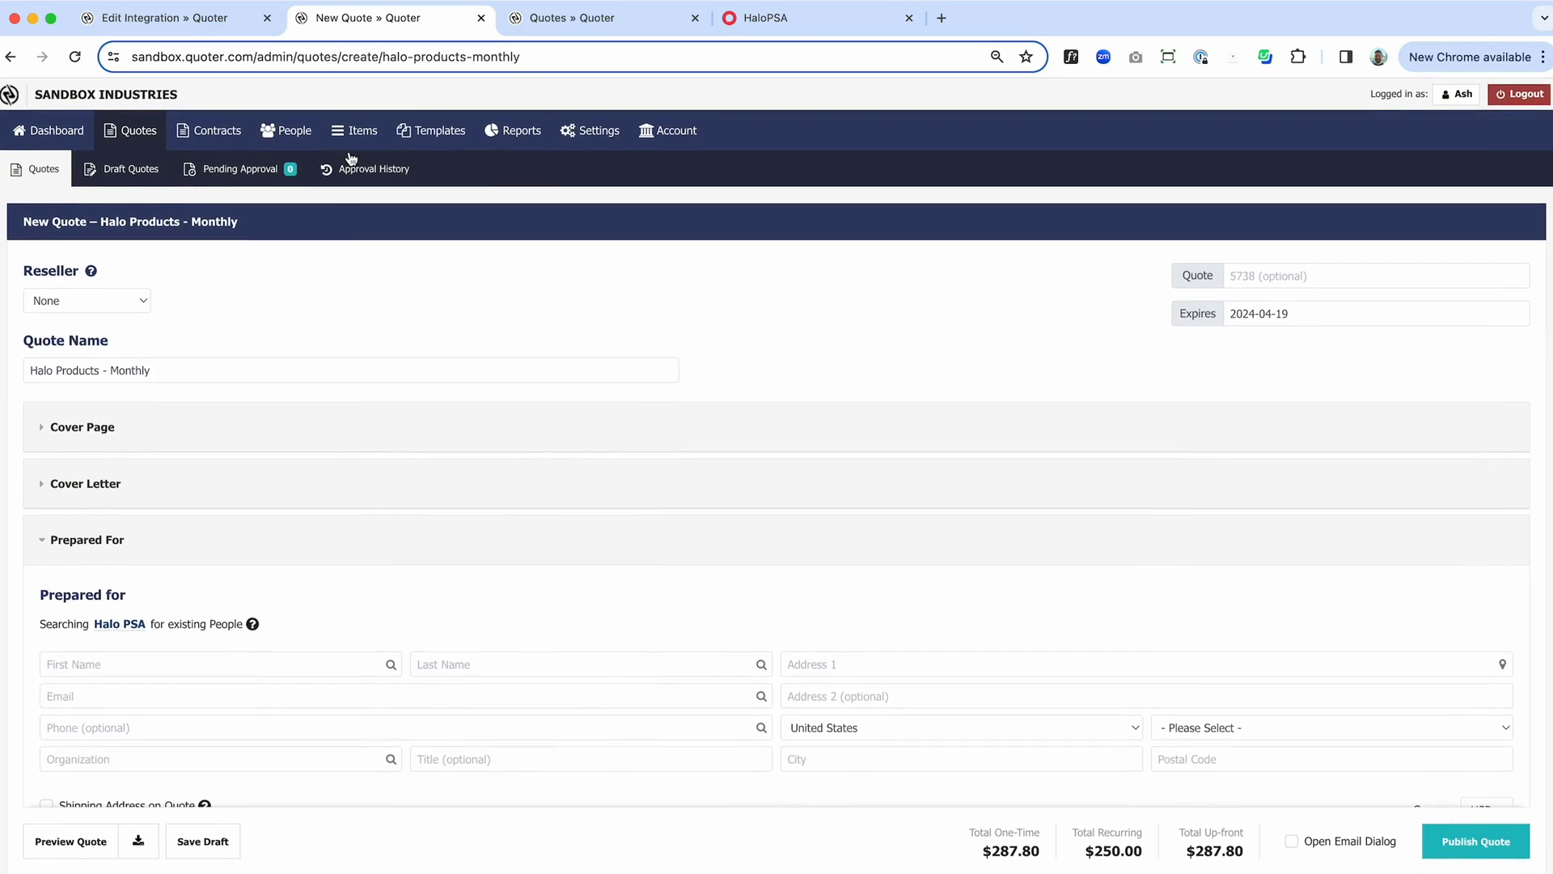
{"action": "right_click", "coordinate": [593, 134]}
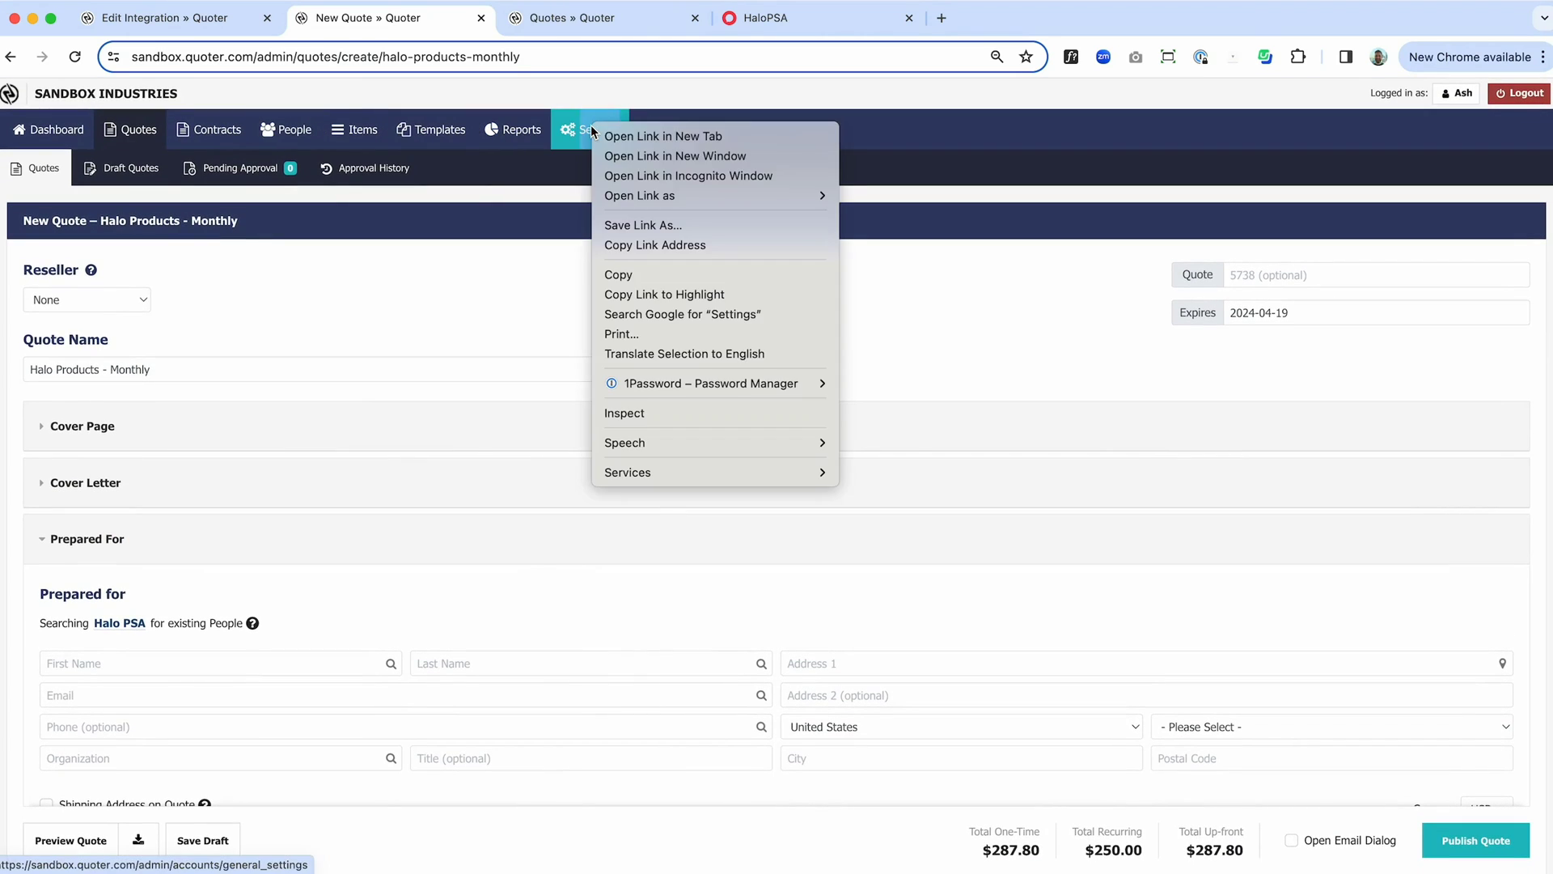
{"action": "left_click", "coordinate": [631, 139]}
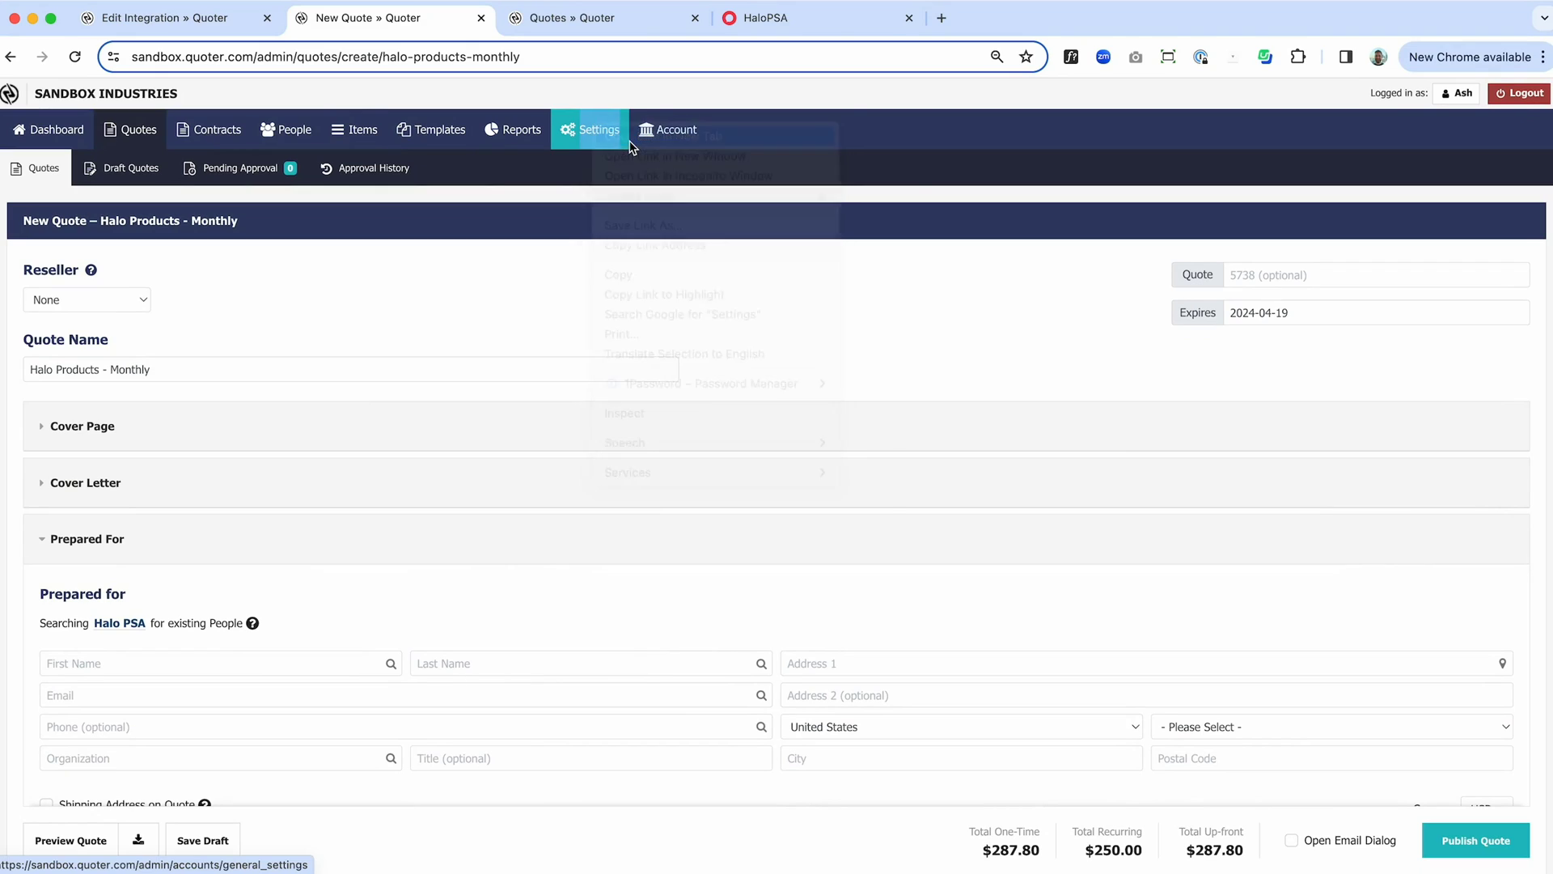
{"action": "left_click", "coordinate": [587, 24]}
Make Halo PSA the default person search and save the general settings
{"action": "scroll", "coordinate": [579, 419], "scroll_direction": "down", "scroll_amount": 10}
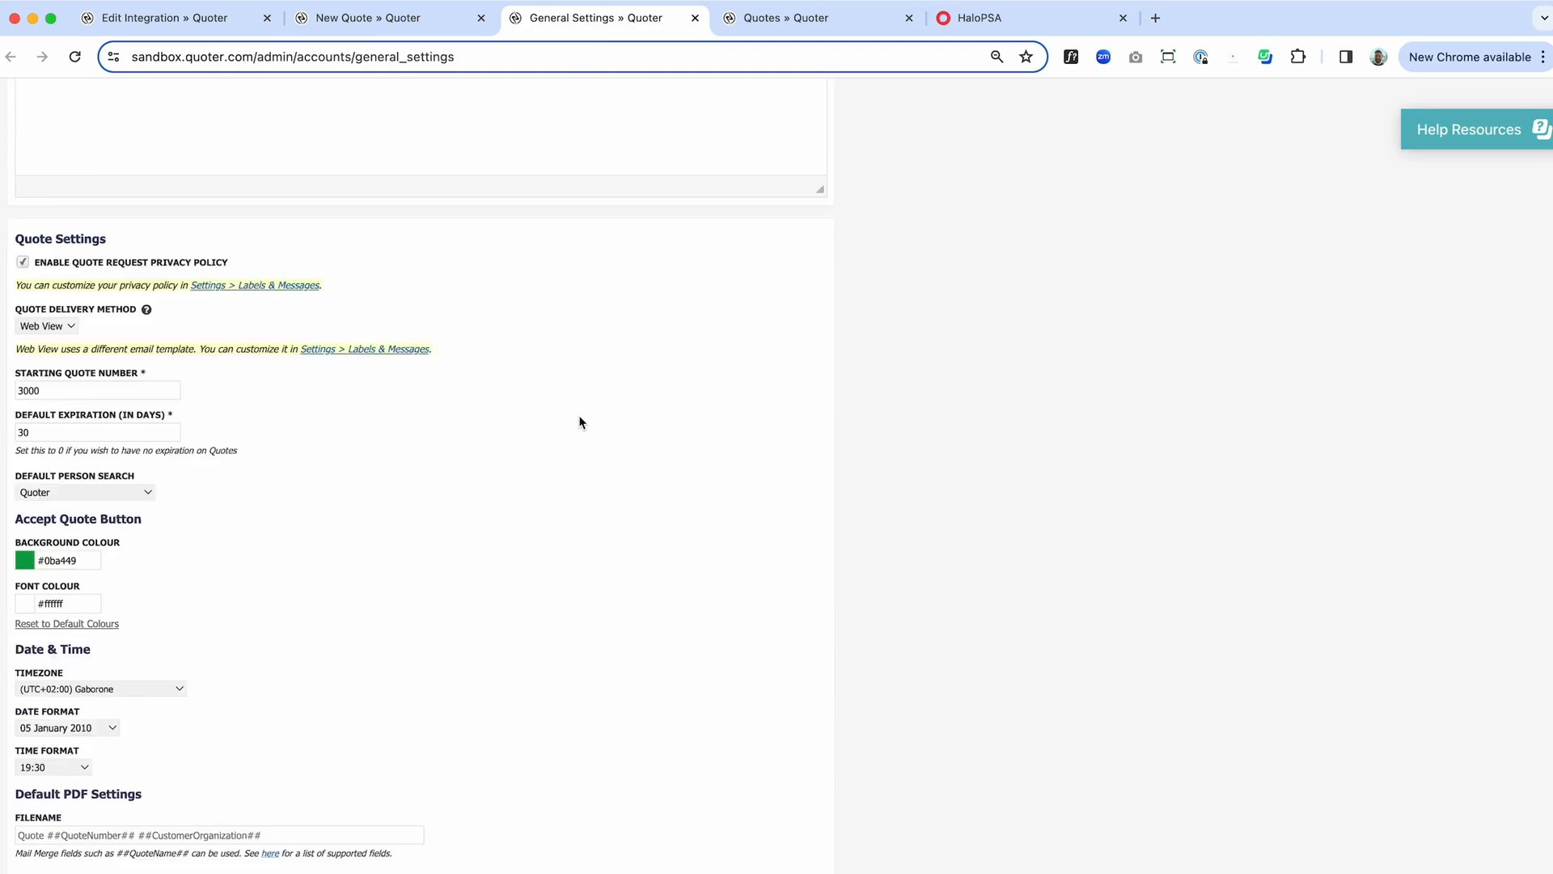
{"action": "scroll", "coordinate": [579, 419], "scroll_direction": "down", "scroll_amount": 10}
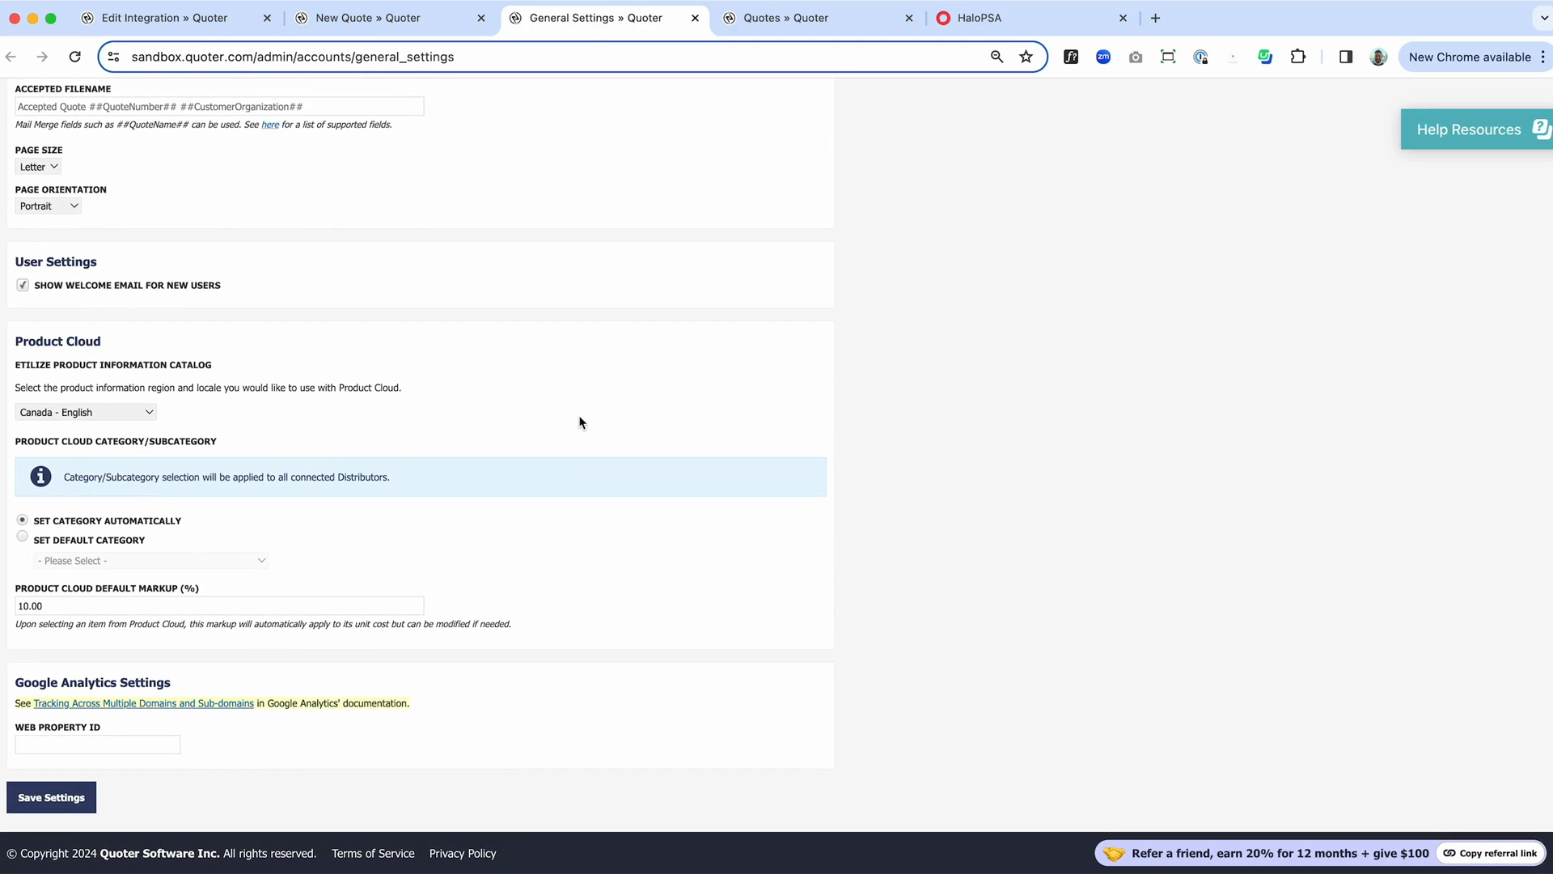
{"action": "scroll", "coordinate": [580, 420], "scroll_direction": "up", "scroll_amount": 5}
{"action": "scroll", "coordinate": [579, 420], "scroll_direction": "up", "scroll_amount": 10}
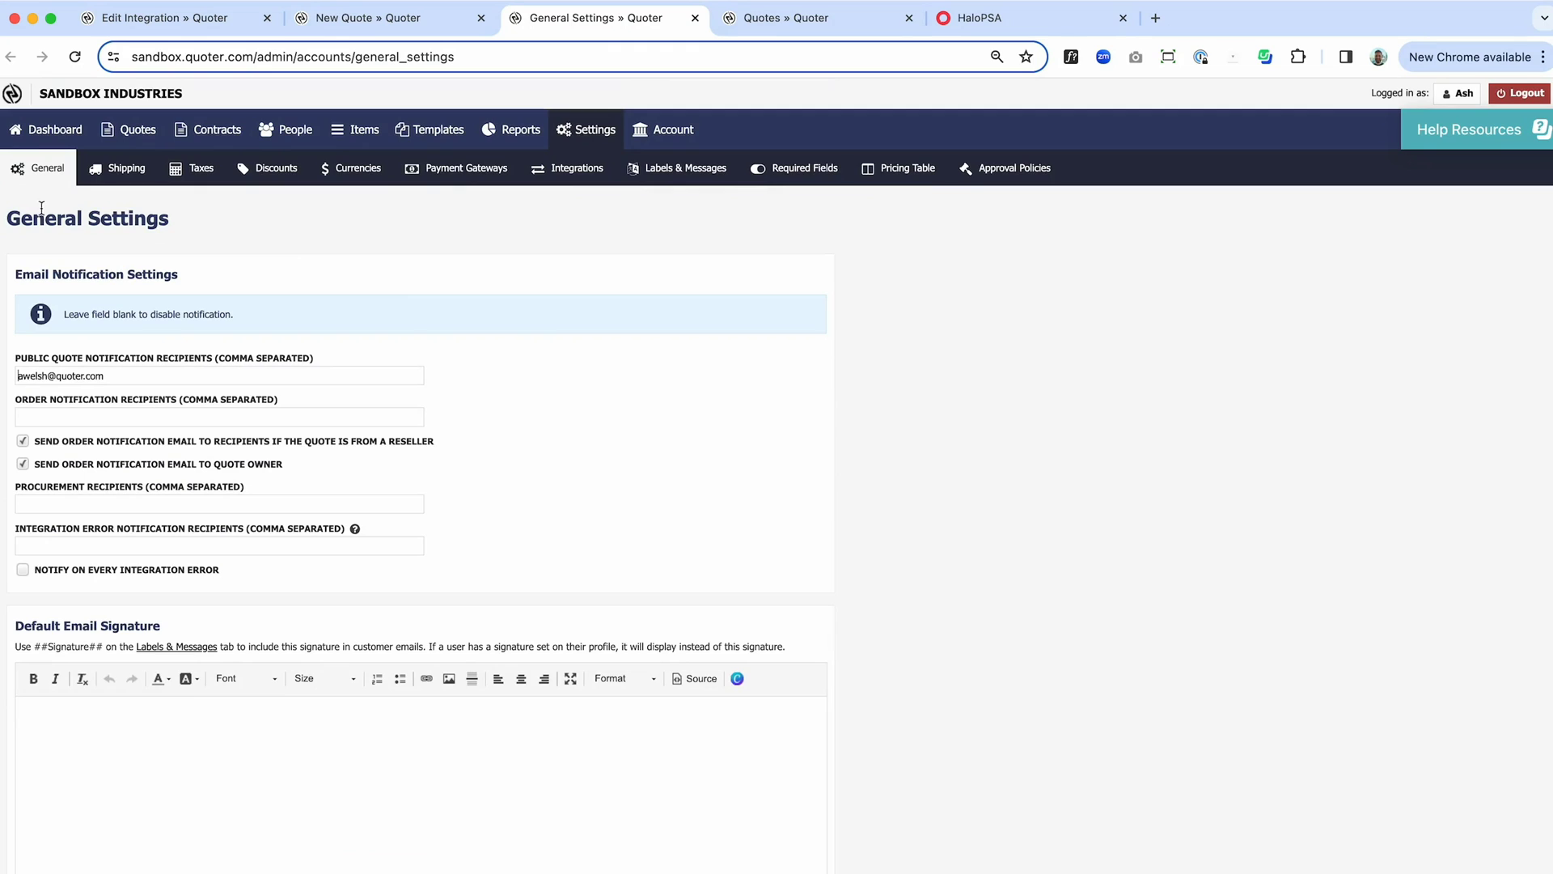
{"action": "scroll", "coordinate": [905, 637], "scroll_direction": "down", "scroll_amount": 2}
{"action": "scroll", "coordinate": [905, 636], "scroll_direction": "down", "scroll_amount": 2}
{"action": "scroll", "coordinate": [905, 637], "scroll_direction": "down", "scroll_amount": 2}
{"action": "scroll", "coordinate": [904, 637], "scroll_direction": "down", "scroll_amount": 2}
{"action": "scroll", "coordinate": [905, 637], "scroll_direction": "down", "scroll_amount": 1}
{"action": "scroll", "coordinate": [905, 637], "scroll_direction": "down", "scroll_amount": 2}
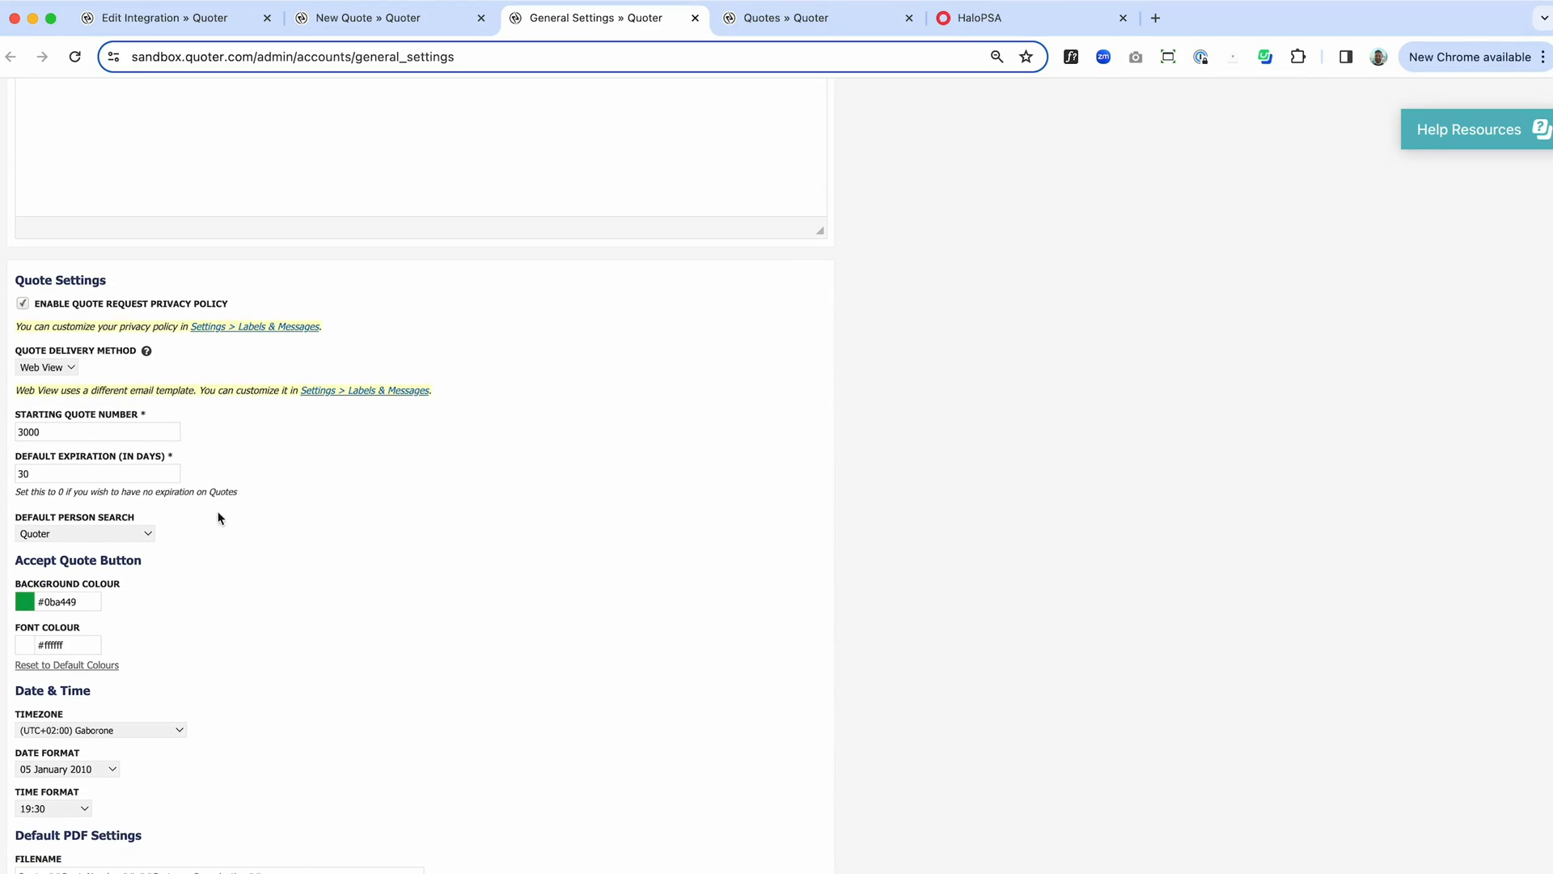
{"action": "left_click", "coordinate": [150, 538]}
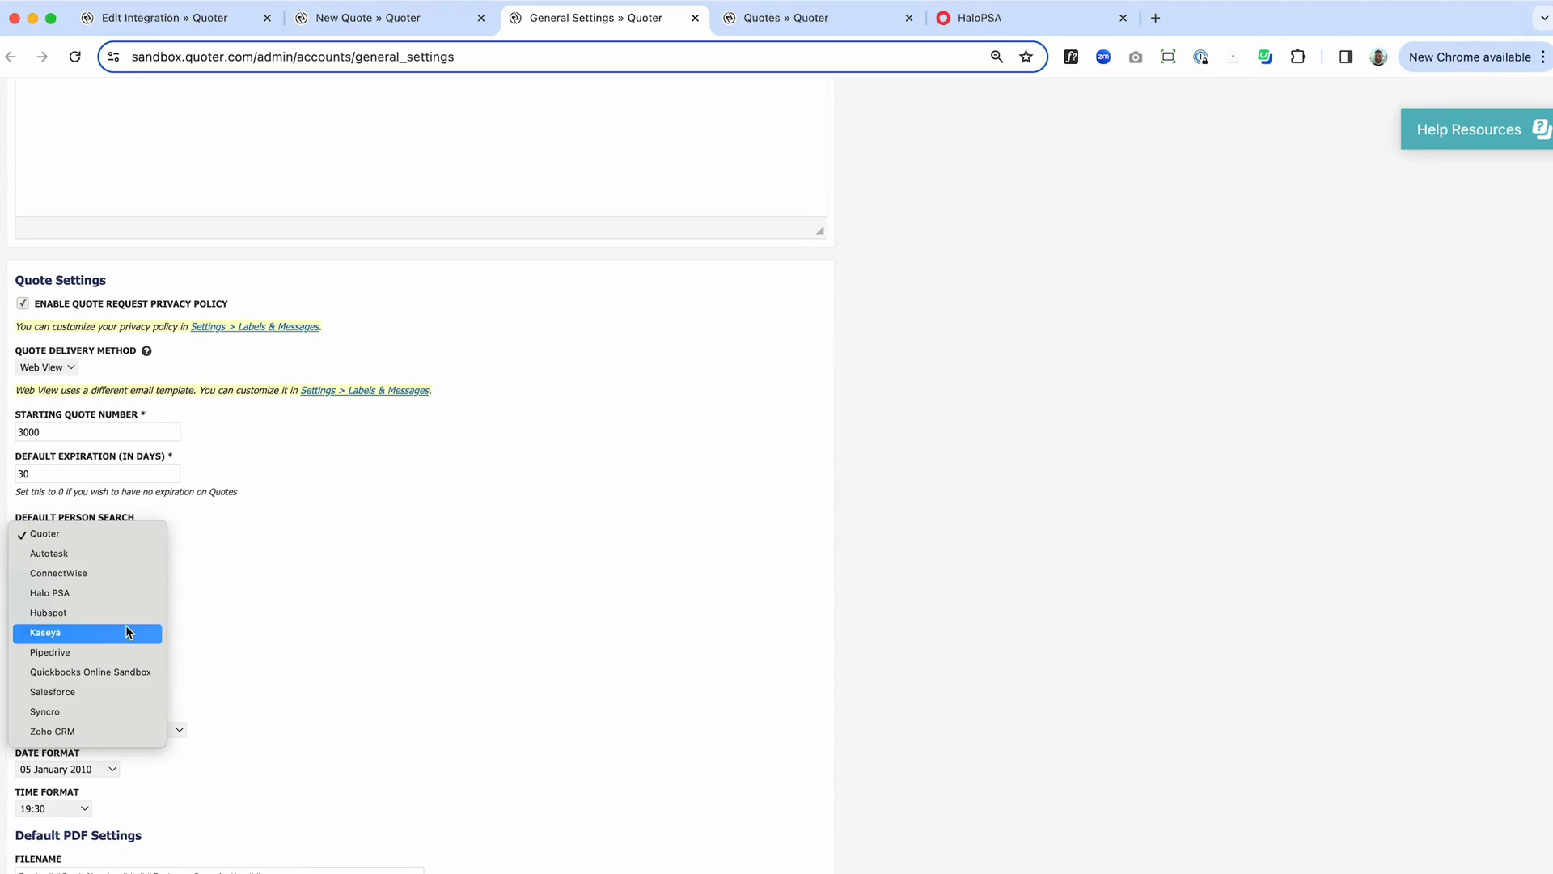
{"action": "left_click", "coordinate": [117, 593]}
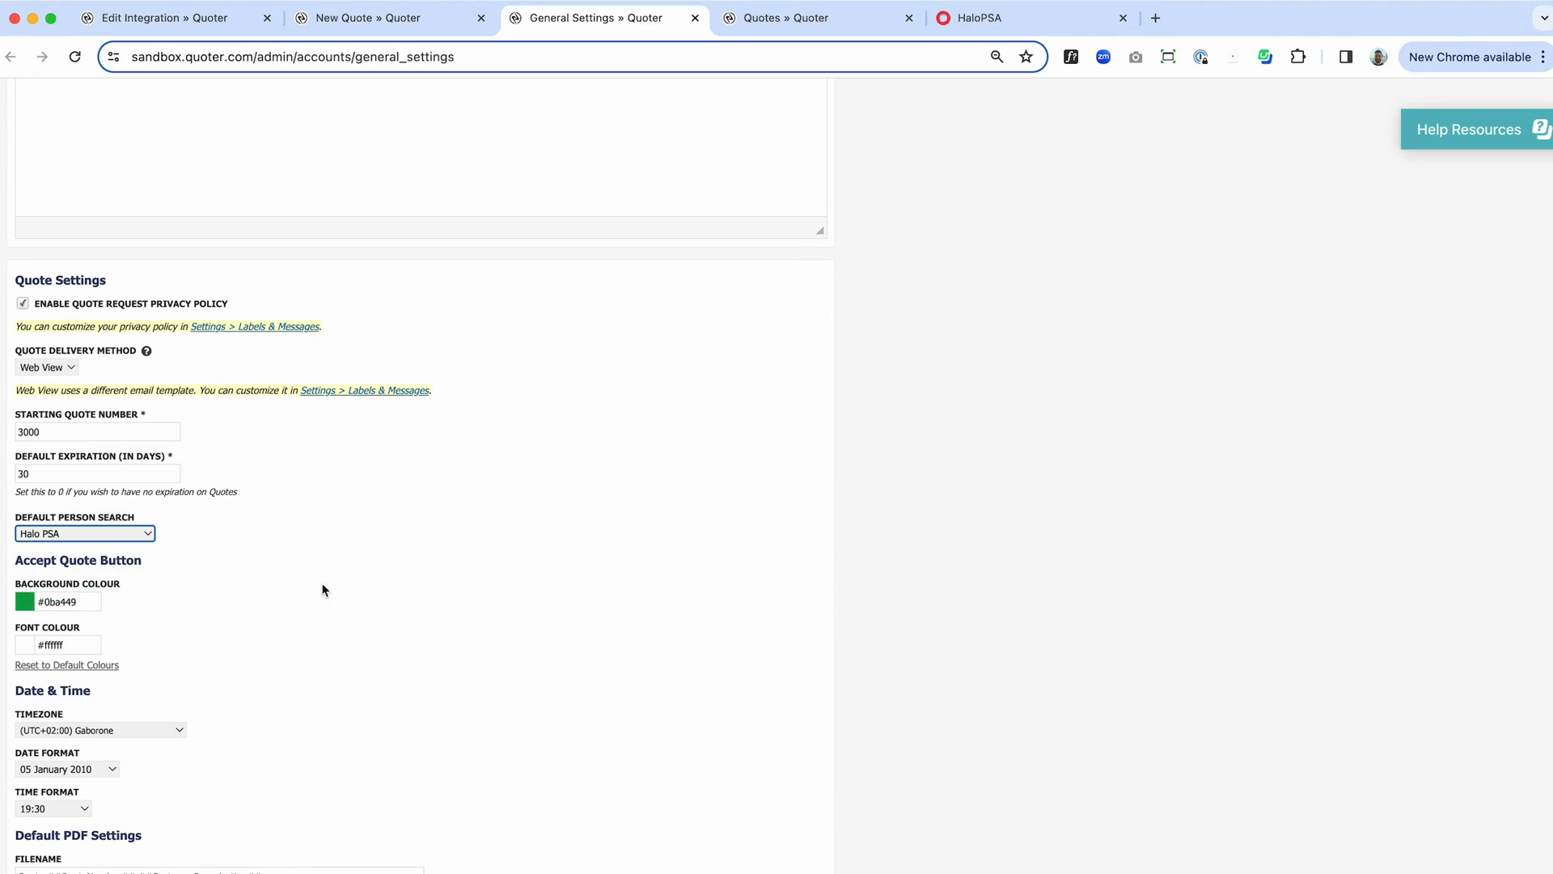
{"action": "scroll", "coordinate": [665, 605], "scroll_direction": "down", "scroll_amount": 10}
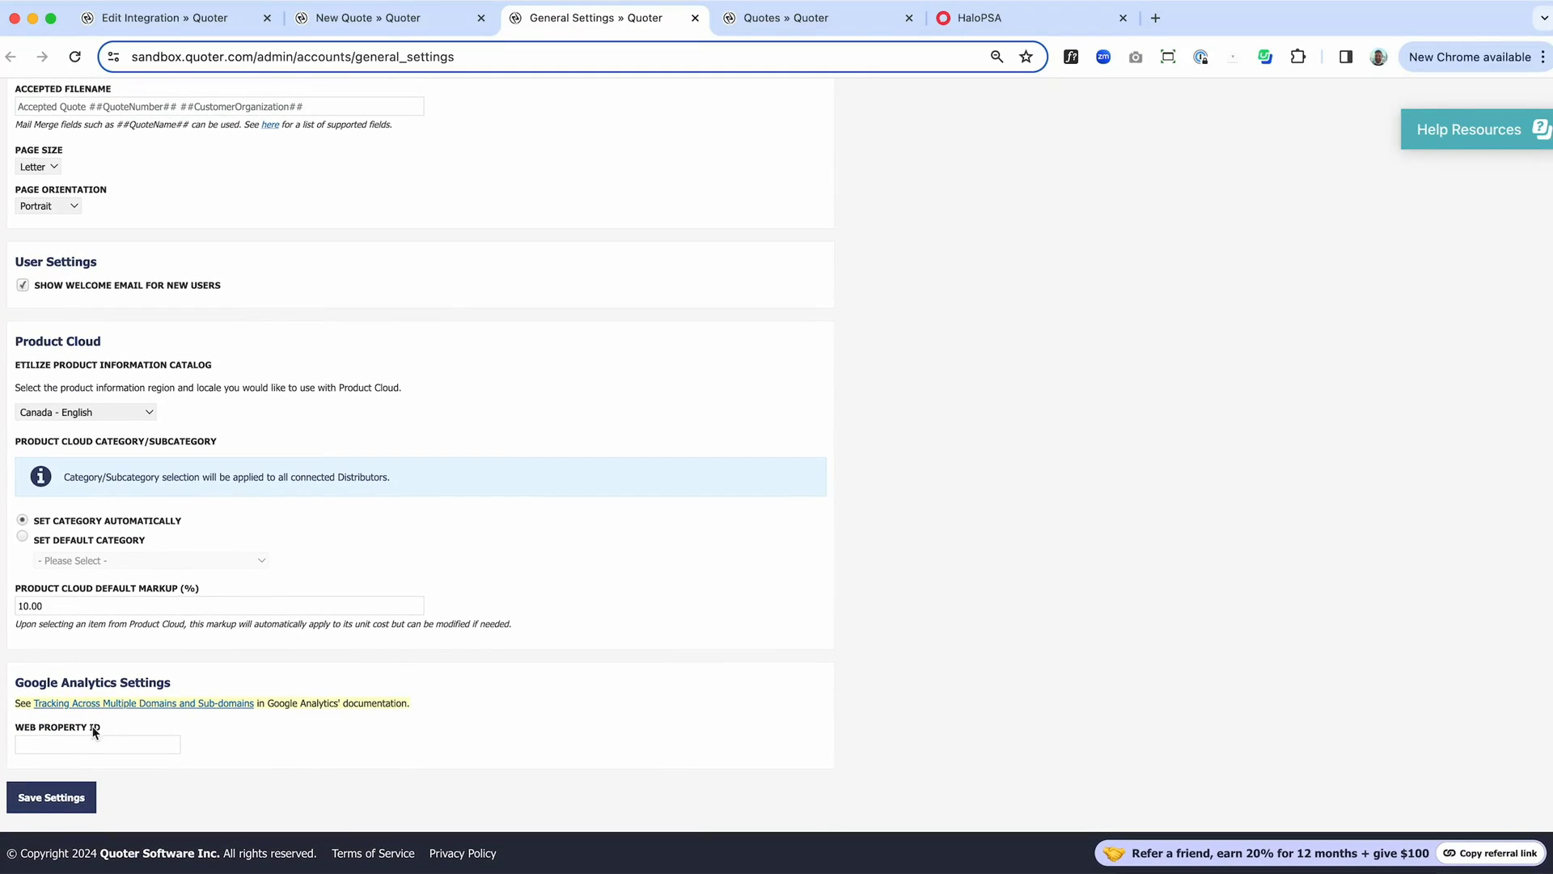
{"action": "left_click", "coordinate": [25, 801]}
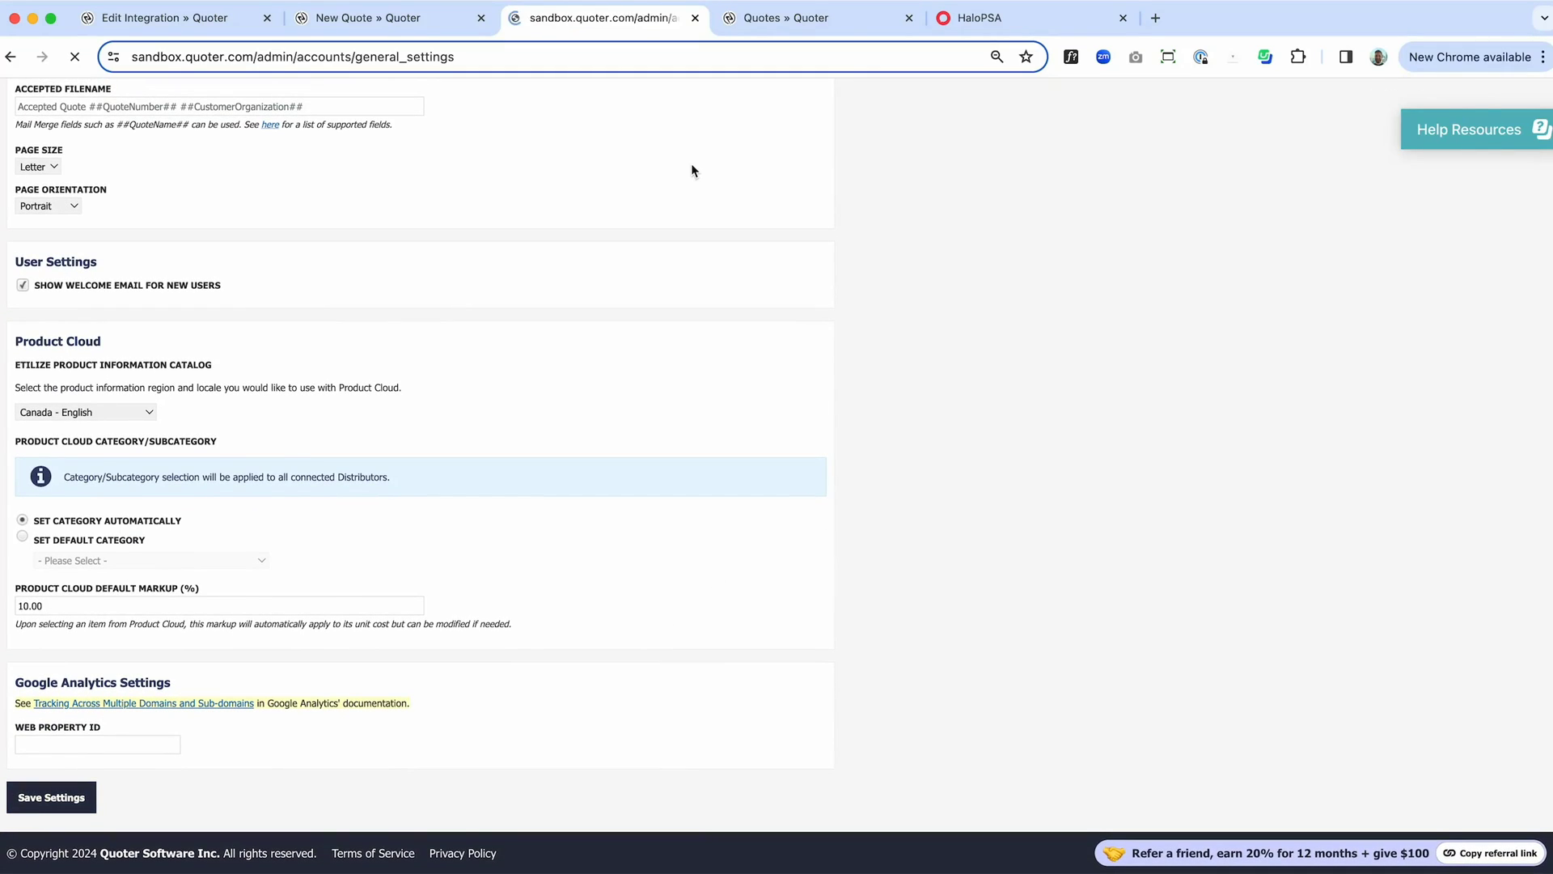
Fill Prepared For with the Arctic Dentistry Inc. HaloPSA contact found by searching 'polar'
{"action": "left_click", "coordinate": [402, 19]}
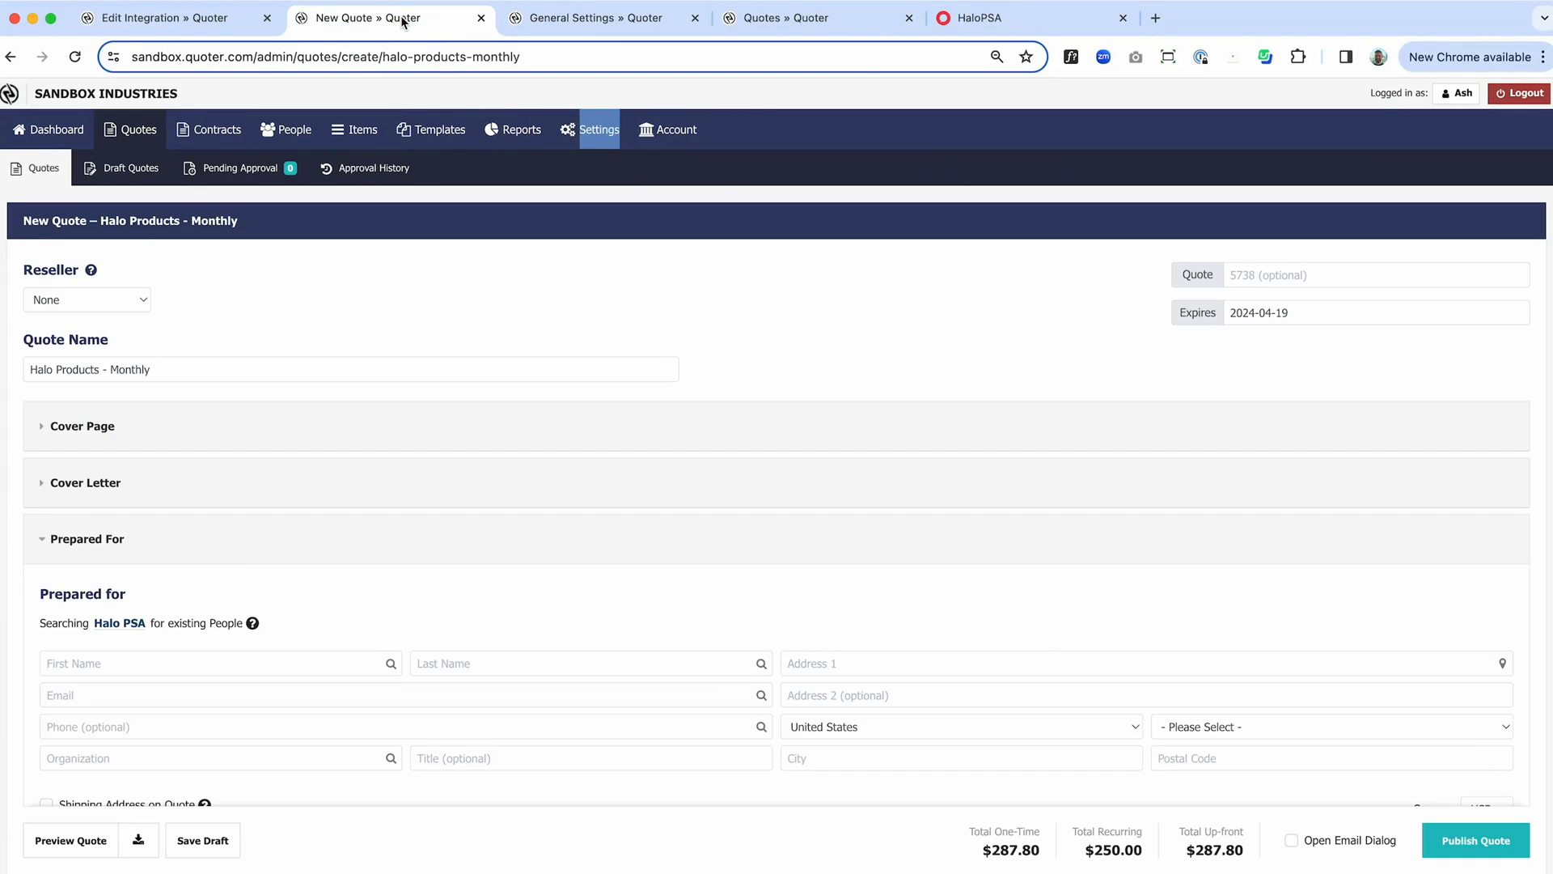
{"action": "scroll", "coordinate": [911, 306], "scroll_direction": "down", "scroll_amount": 3}
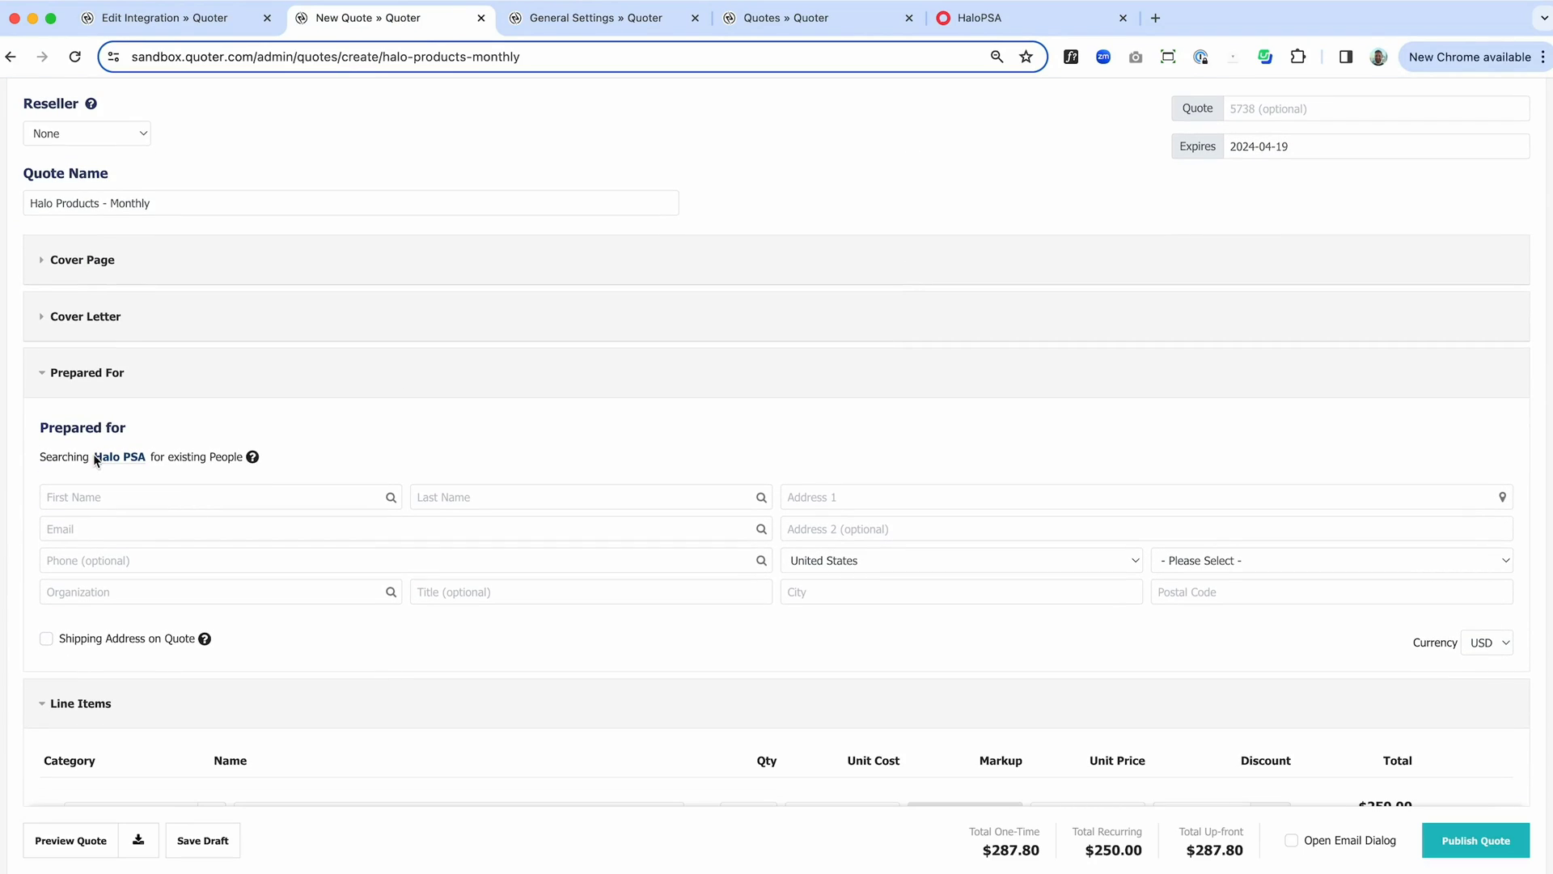
{"action": "left_click", "coordinate": [134, 494]}
{"action": "type", "text": "polar"}
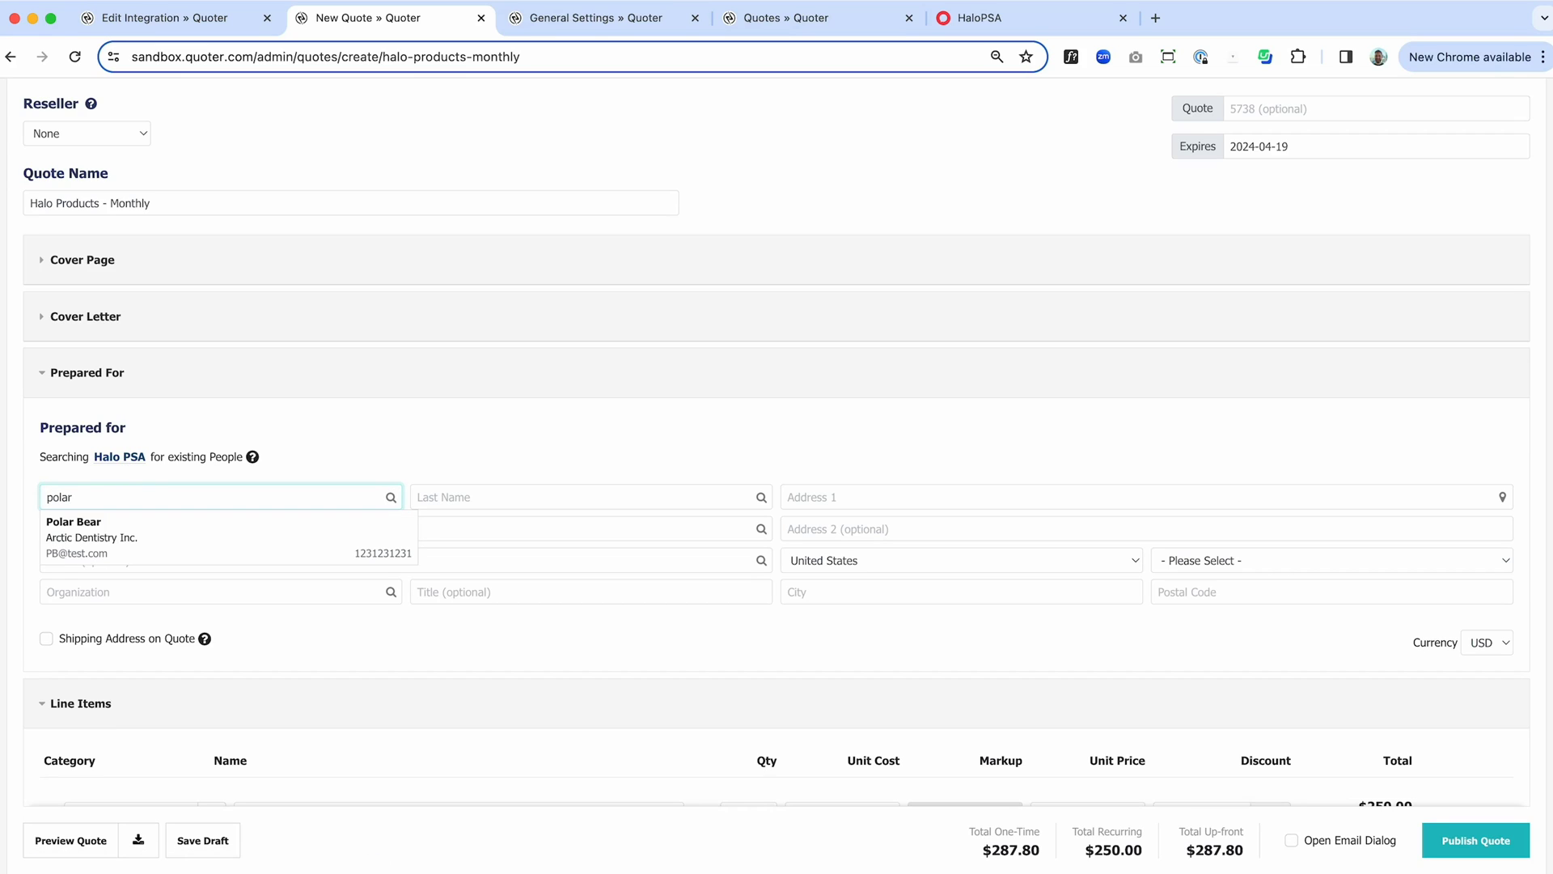
{"action": "left_click", "coordinate": [153, 546]}
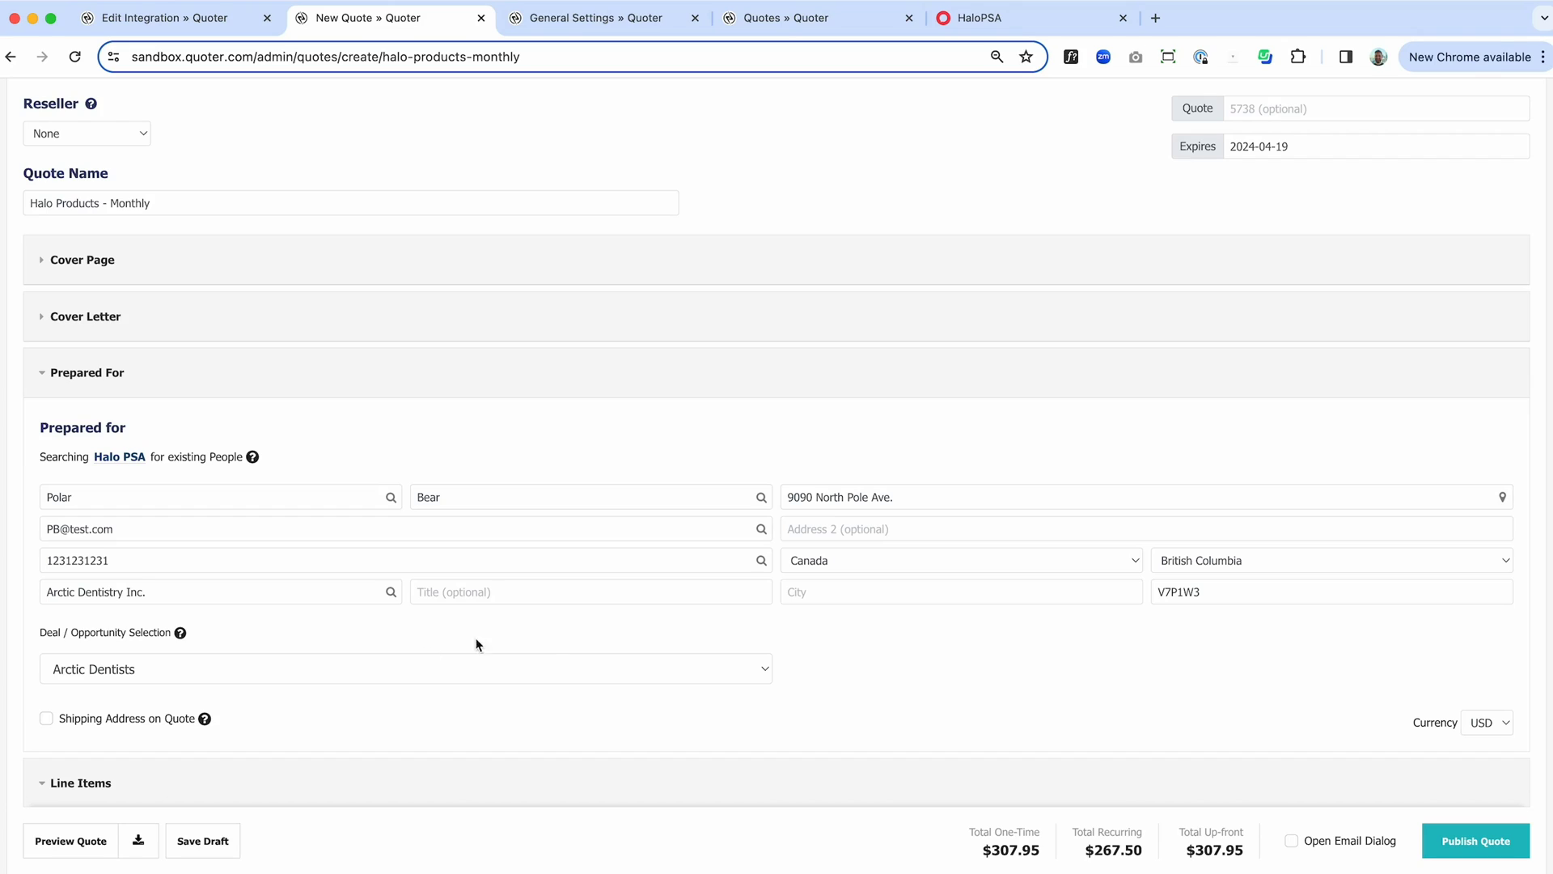
Keep Arctic Dentists as the quote's linked deal/opportunity
{"action": "left_click", "coordinate": [339, 680]}
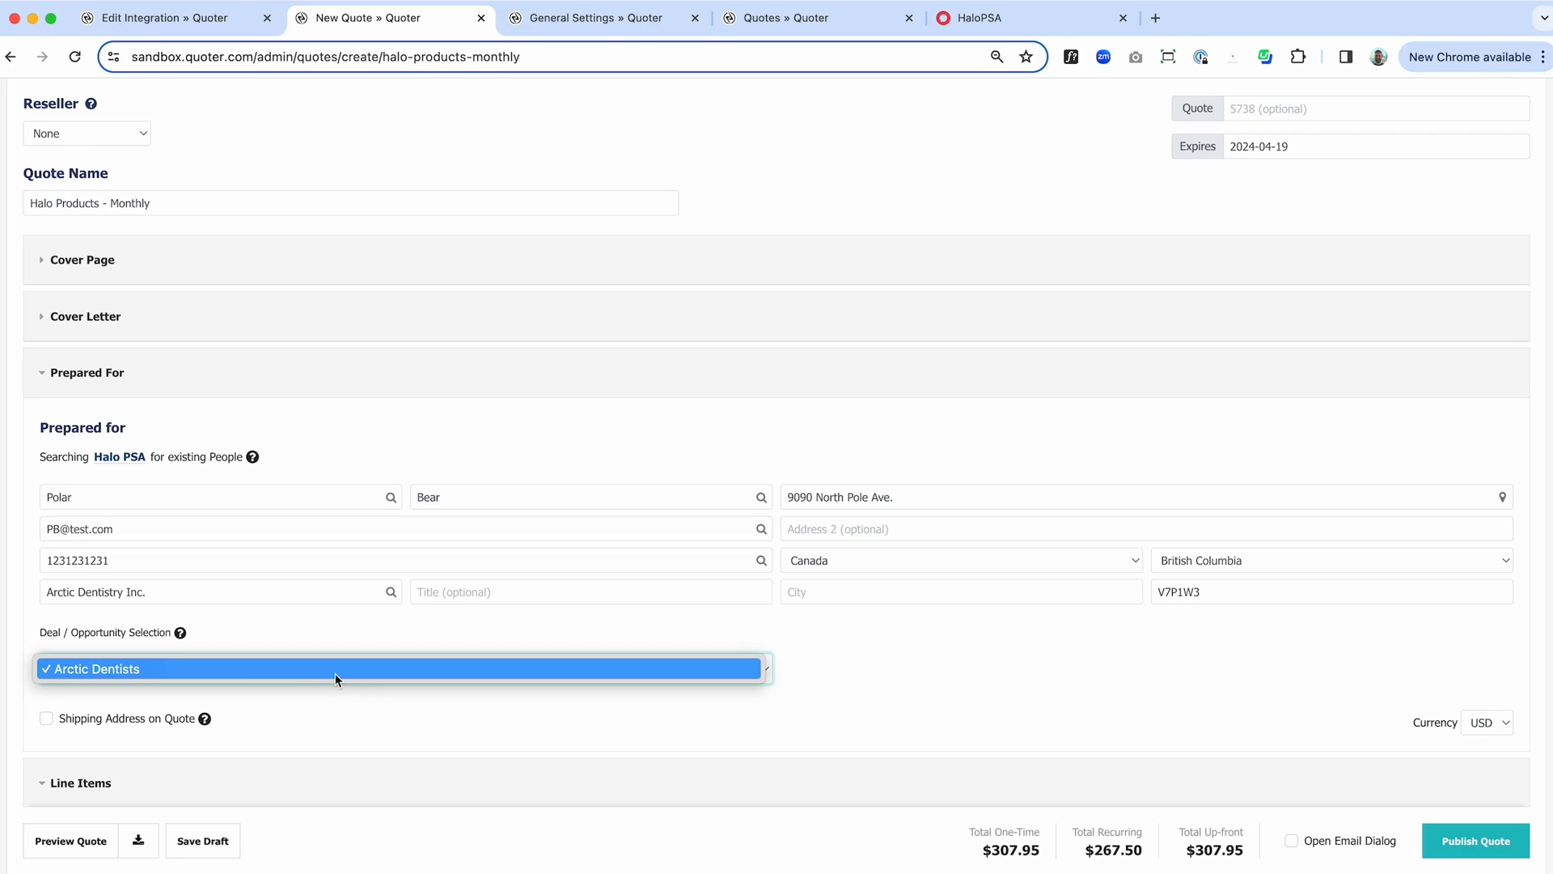
{"action": "left_click", "coordinate": [307, 638]}
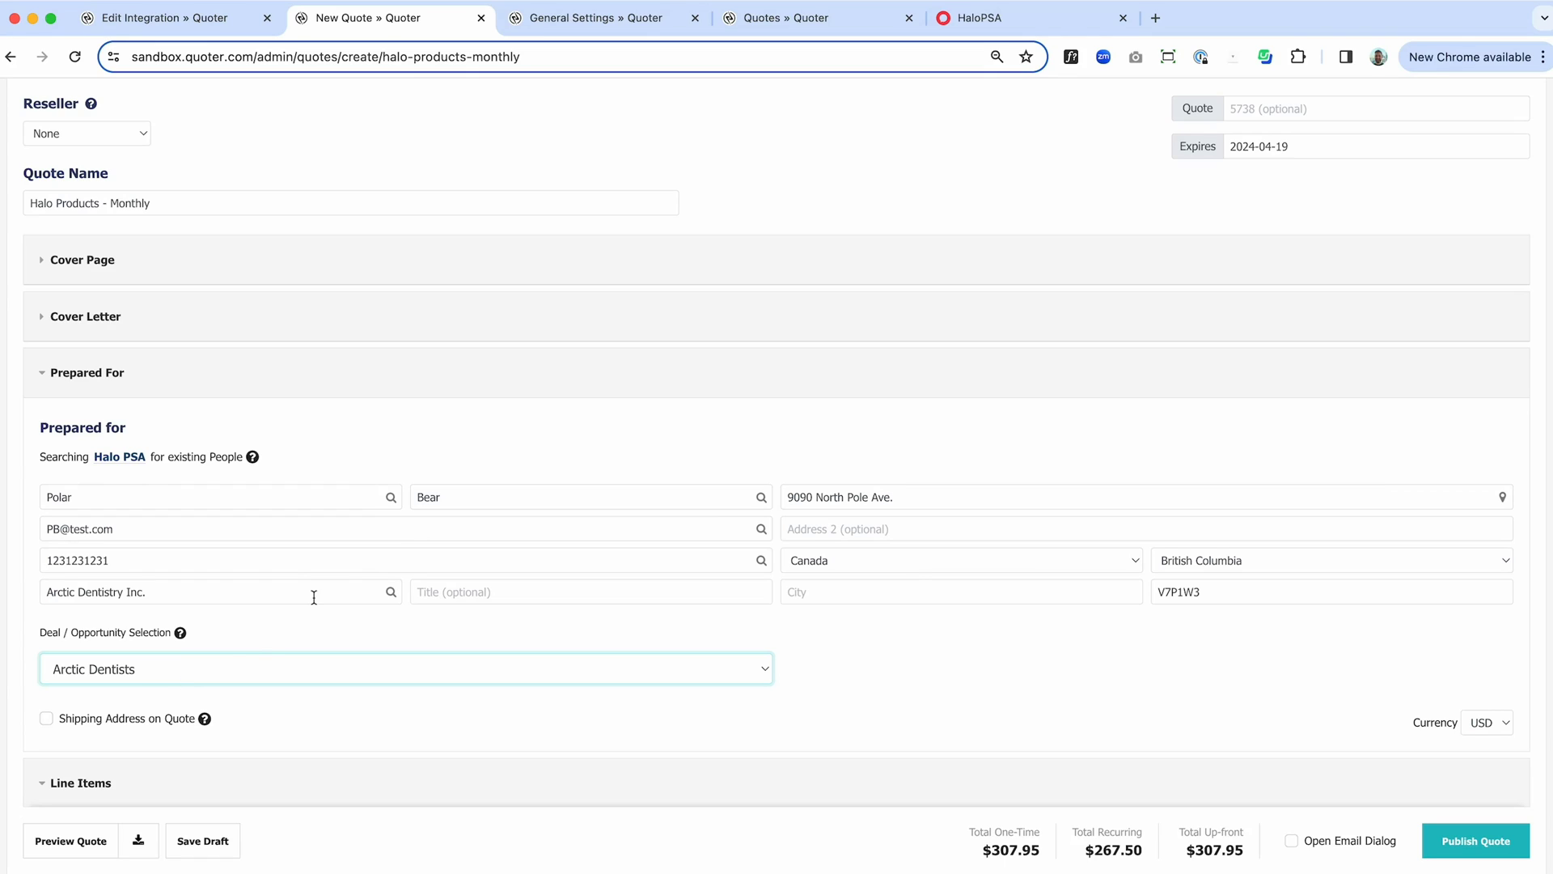
{"action": "left_click", "coordinate": [889, 689]}
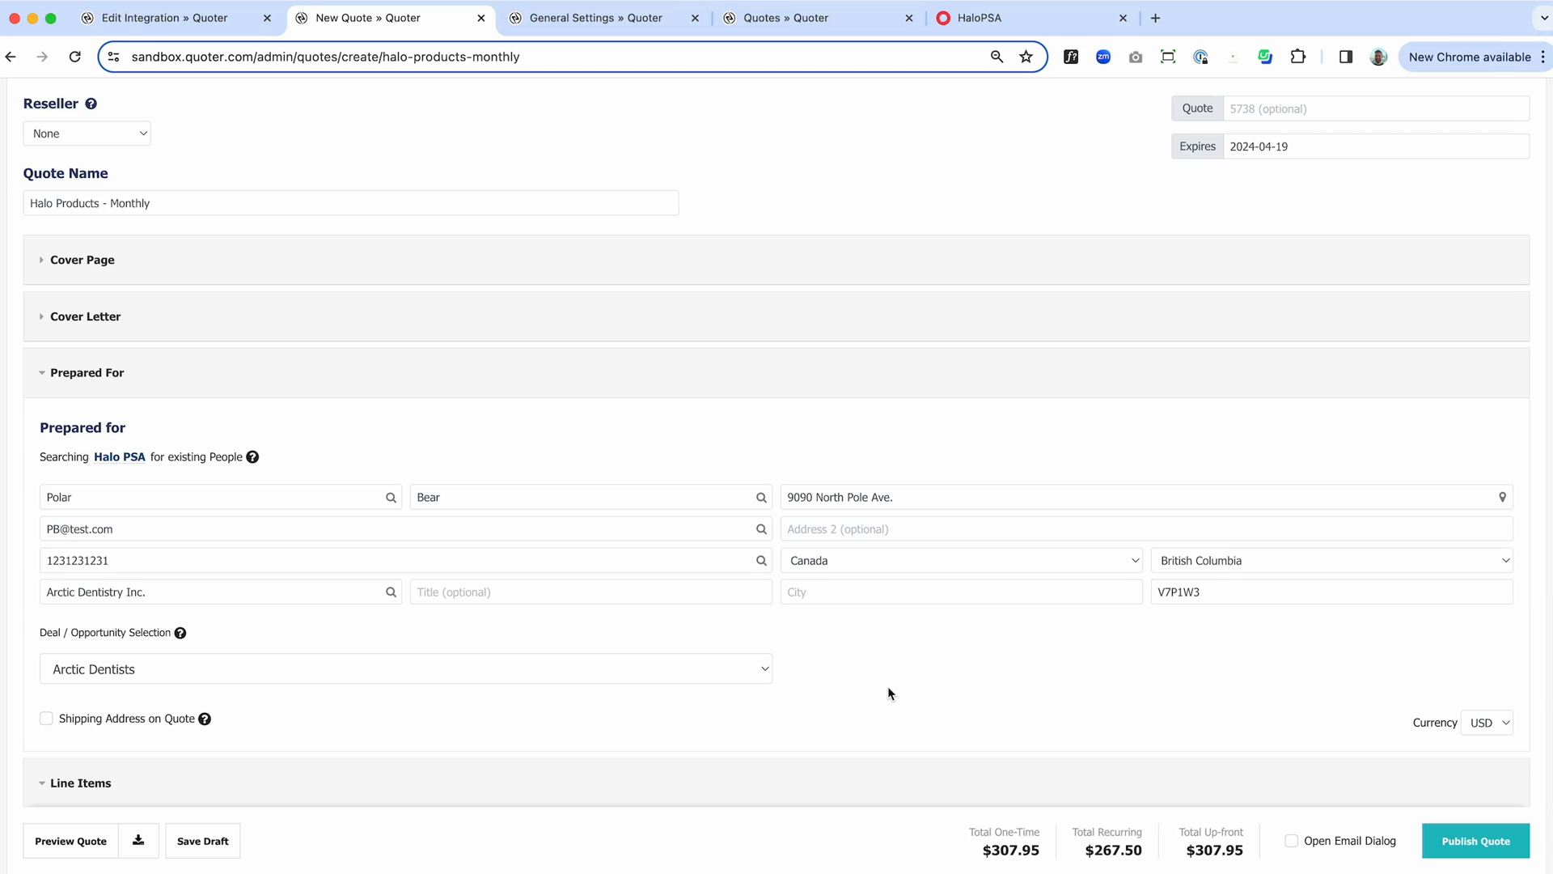
{"action": "scroll", "coordinate": [889, 689], "scroll_direction": "down", "scroll_amount": 2}
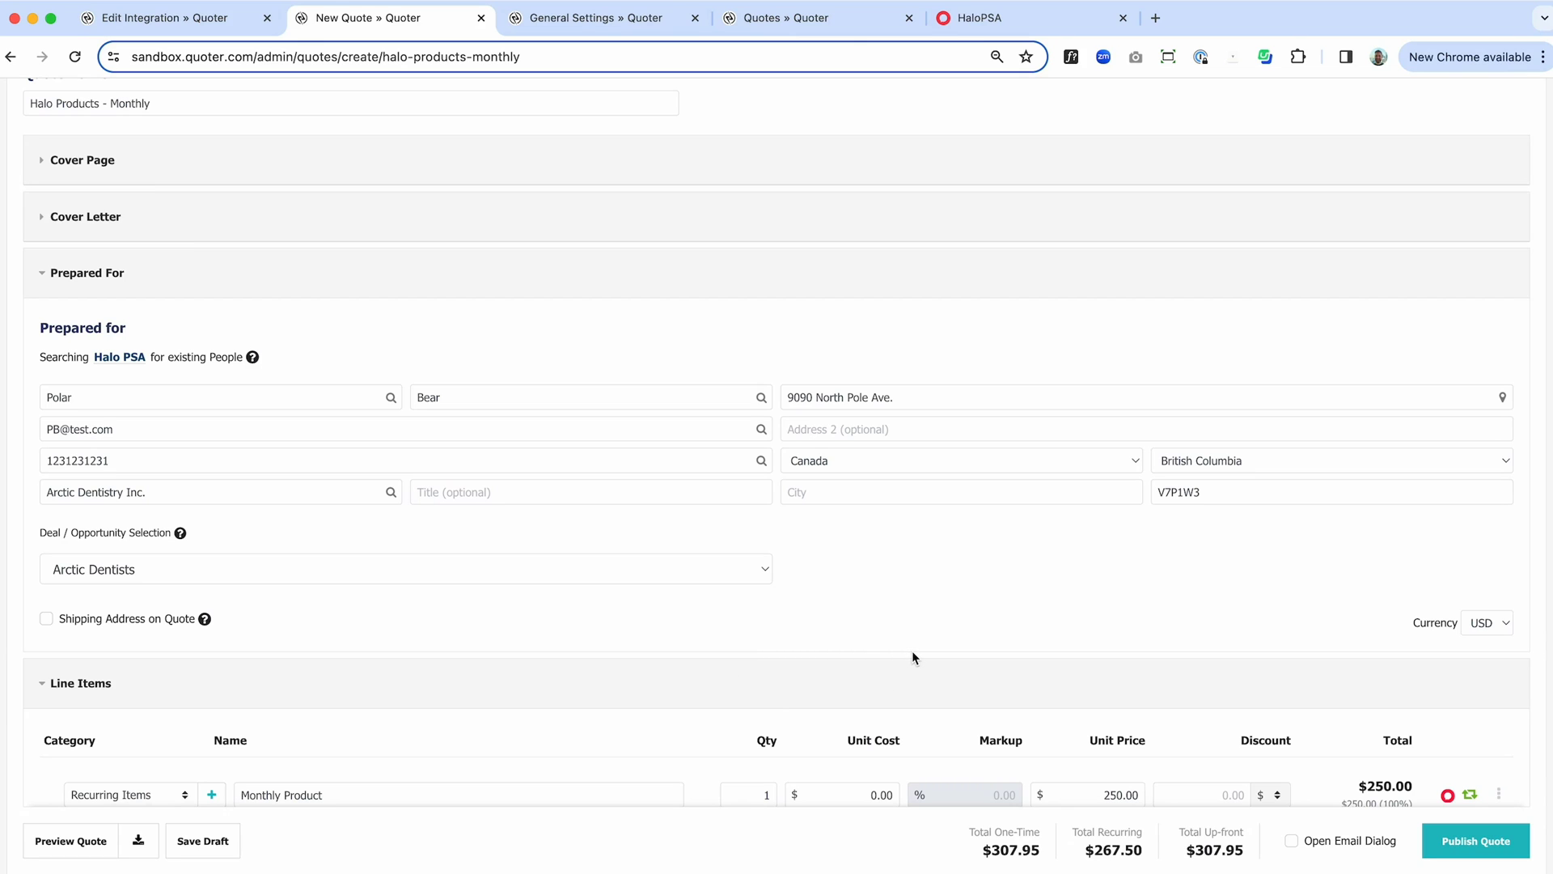
Enter quantity 5 on the Monitor line, bringing its total to $1,000.00
{"action": "scroll", "coordinate": [912, 657], "scroll_direction": "down", "scroll_amount": 3}
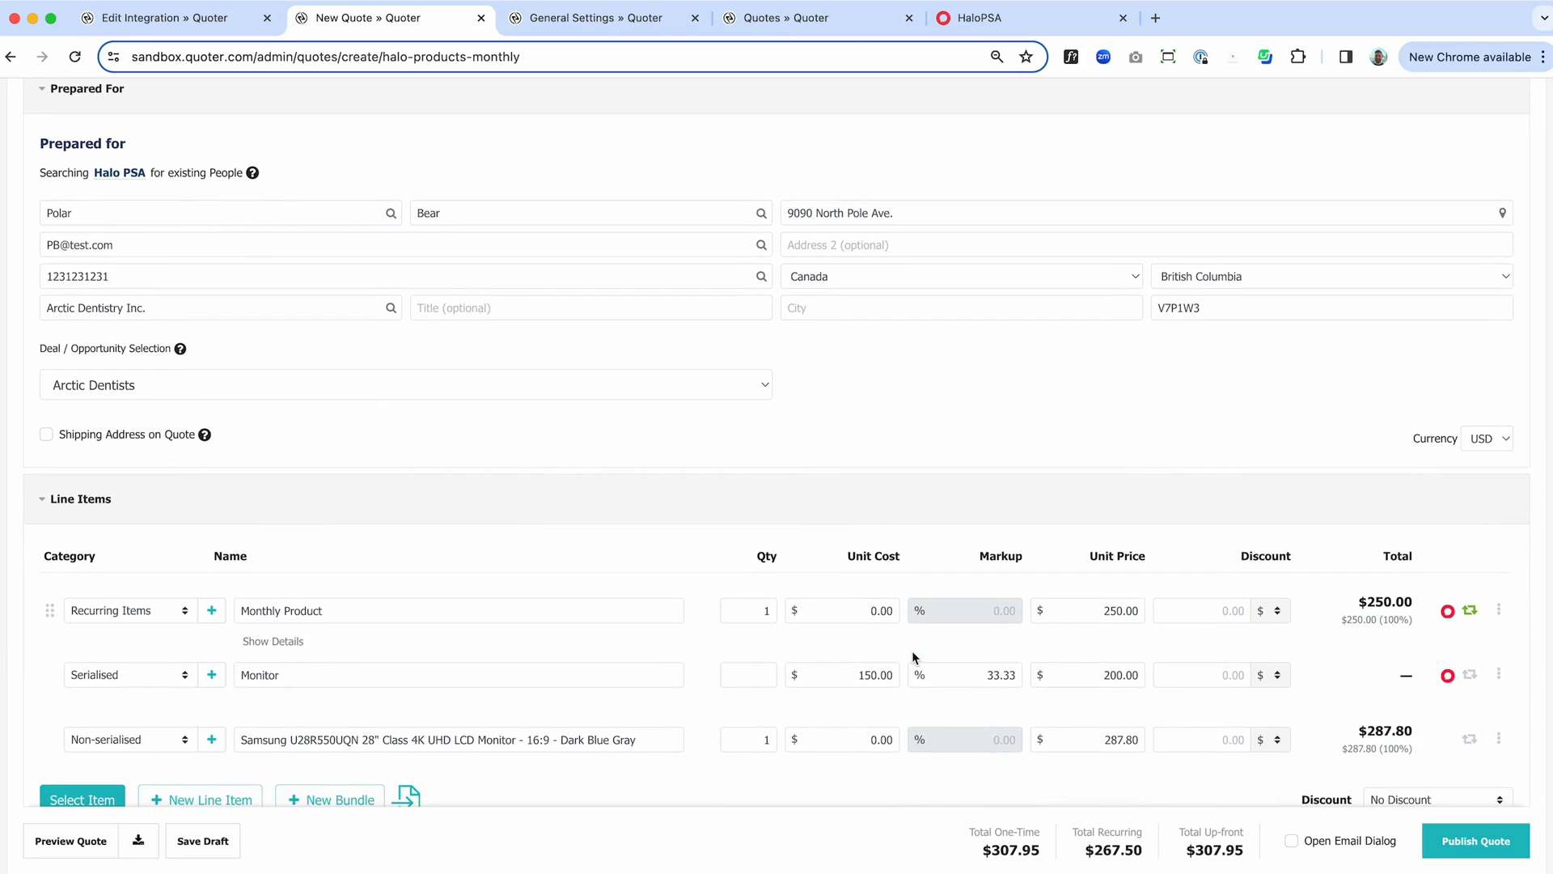
{"action": "scroll", "coordinate": [912, 657], "scroll_direction": "down", "scroll_amount": 2}
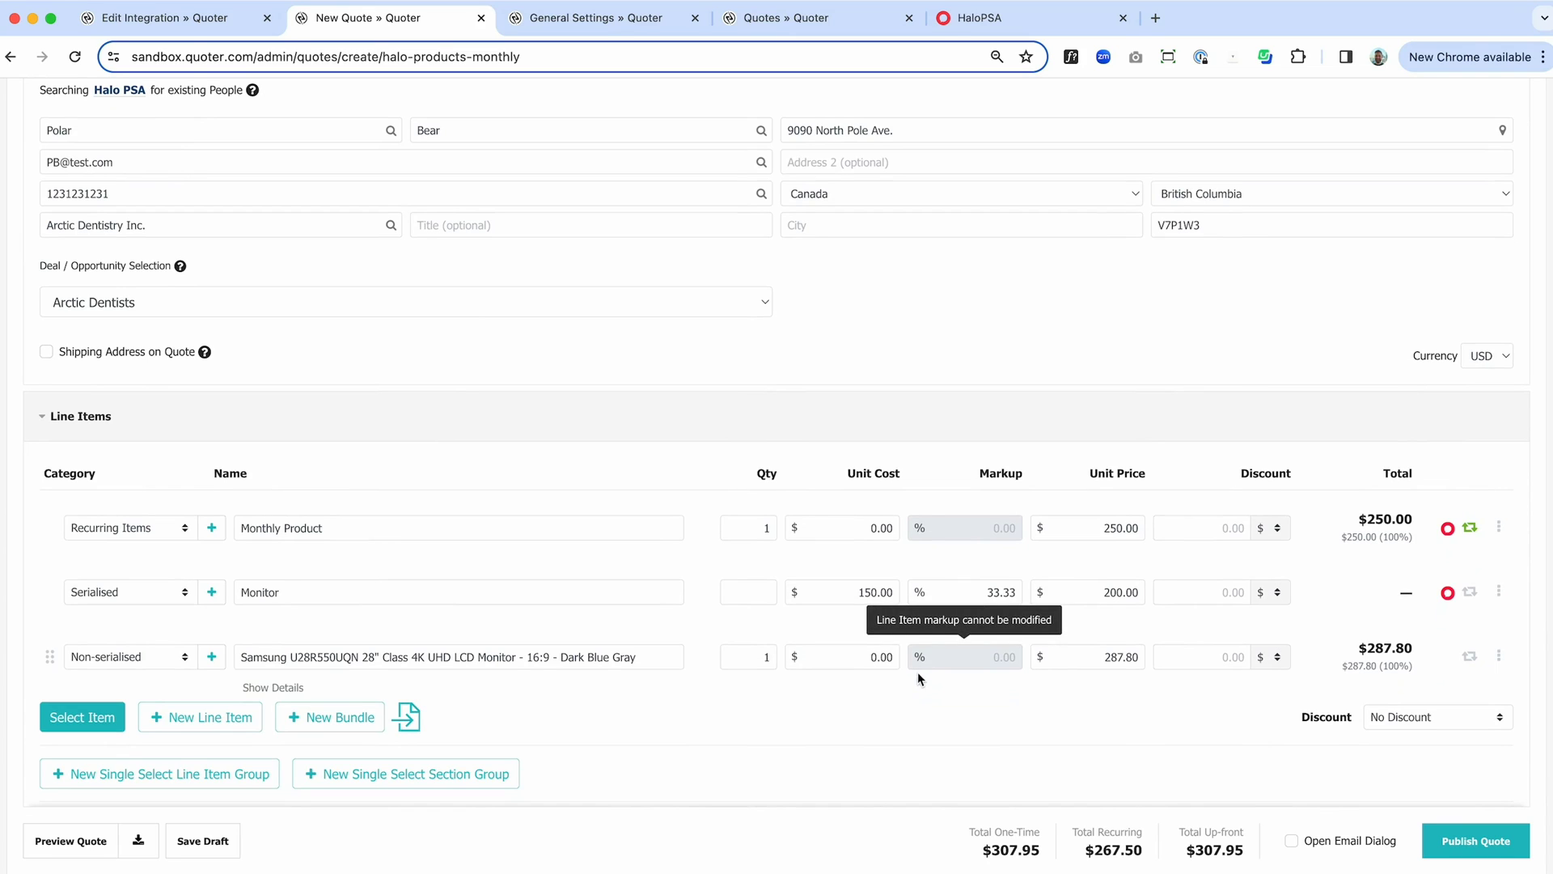
{"action": "scroll", "coordinate": [925, 701], "scroll_direction": "down", "scroll_amount": 3}
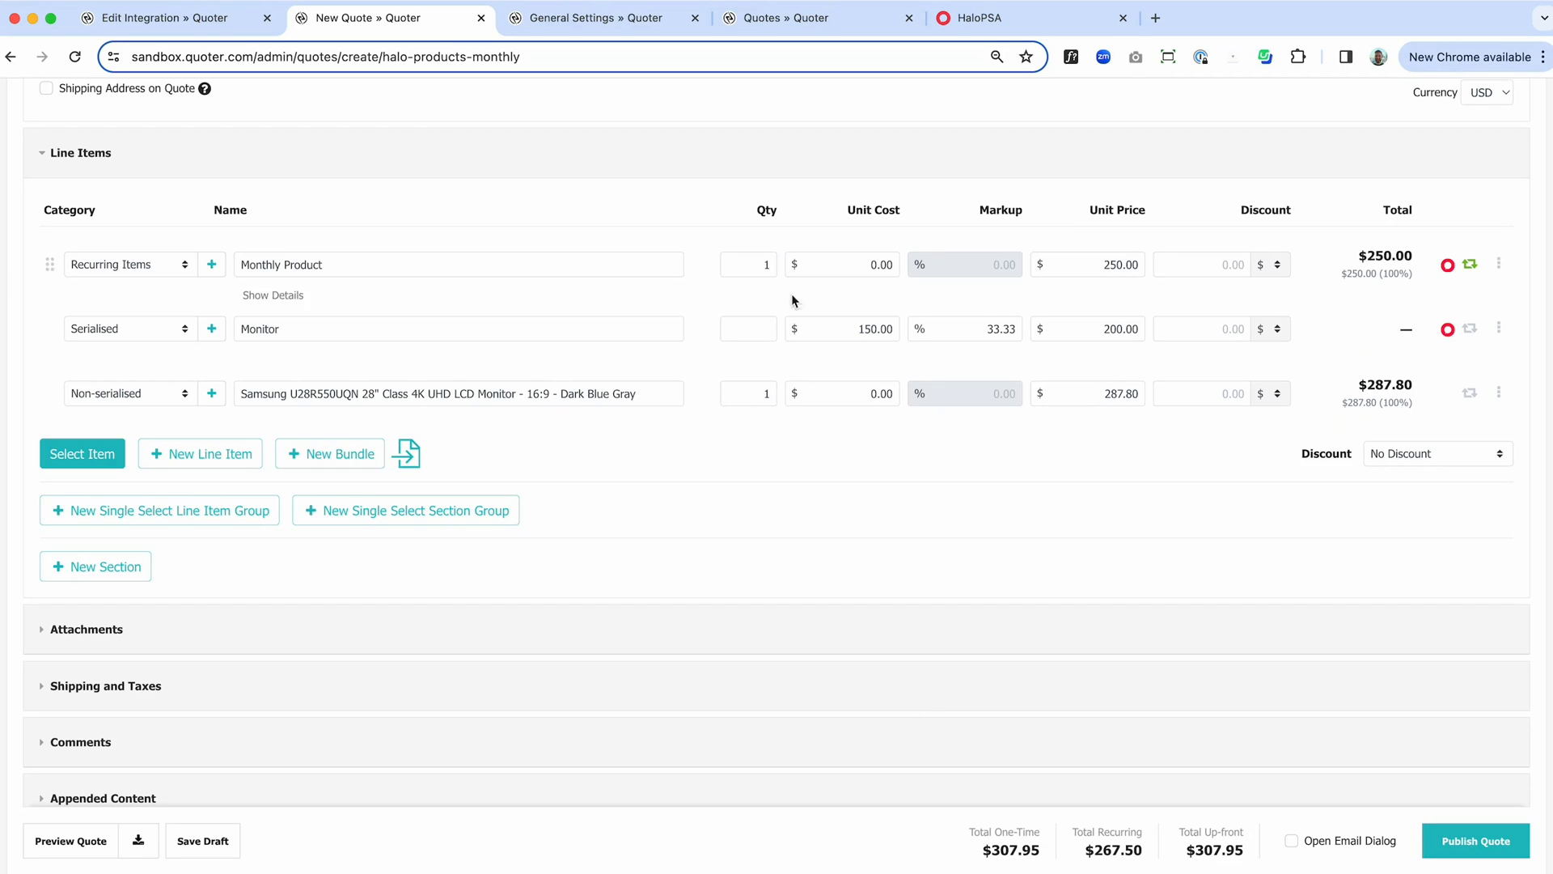
{"action": "left_click", "coordinate": [751, 325]}
{"action": "type", "text": "5"}
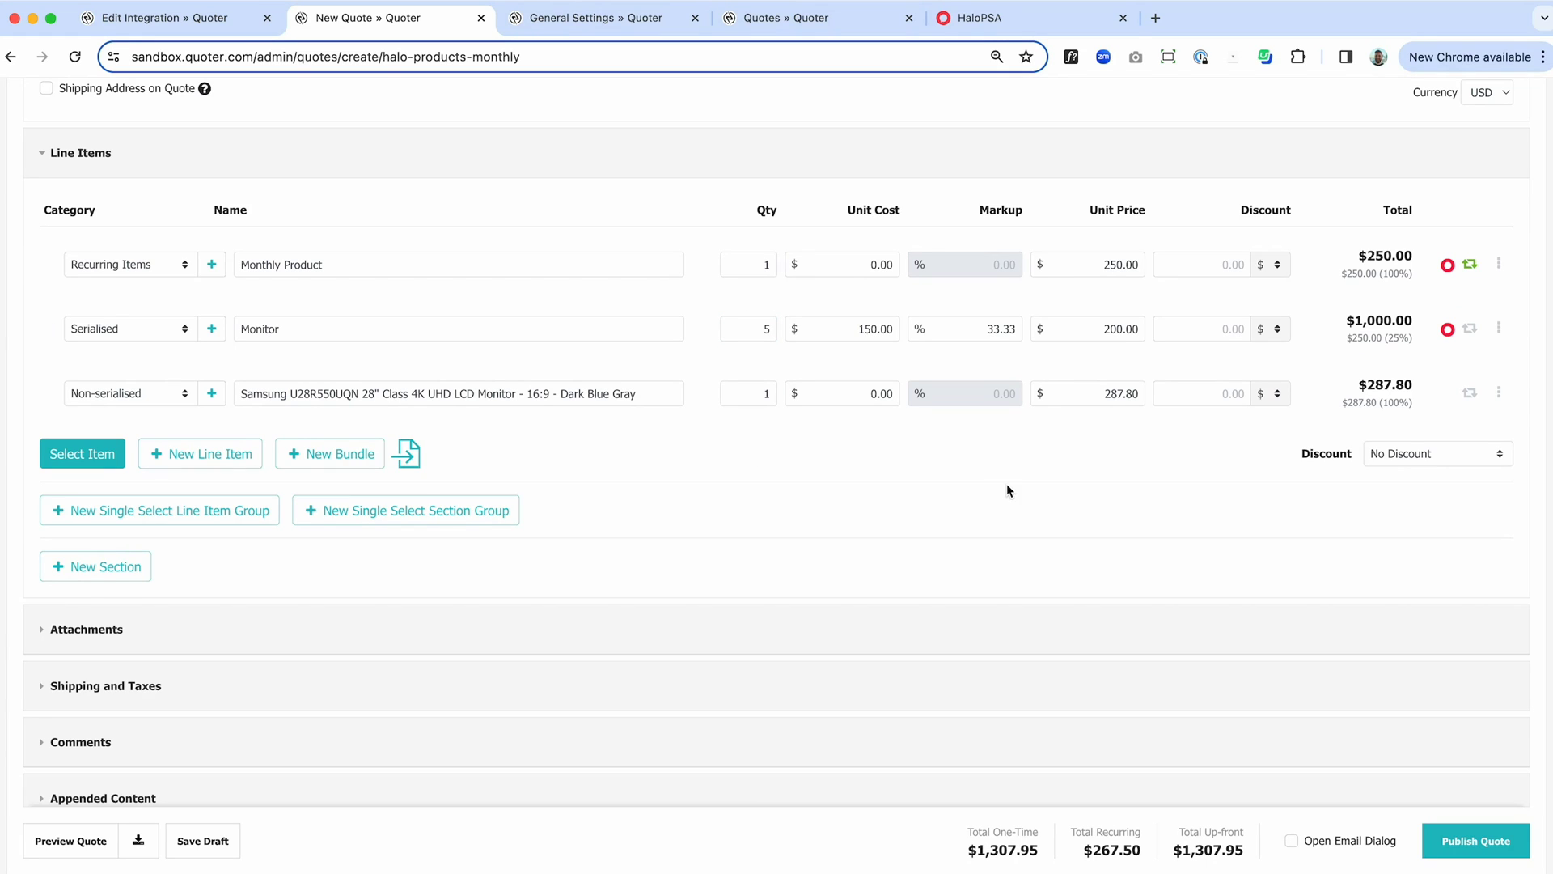
{"action": "scroll", "coordinate": [1009, 491], "scroll_direction": "down", "scroll_amount": 1}
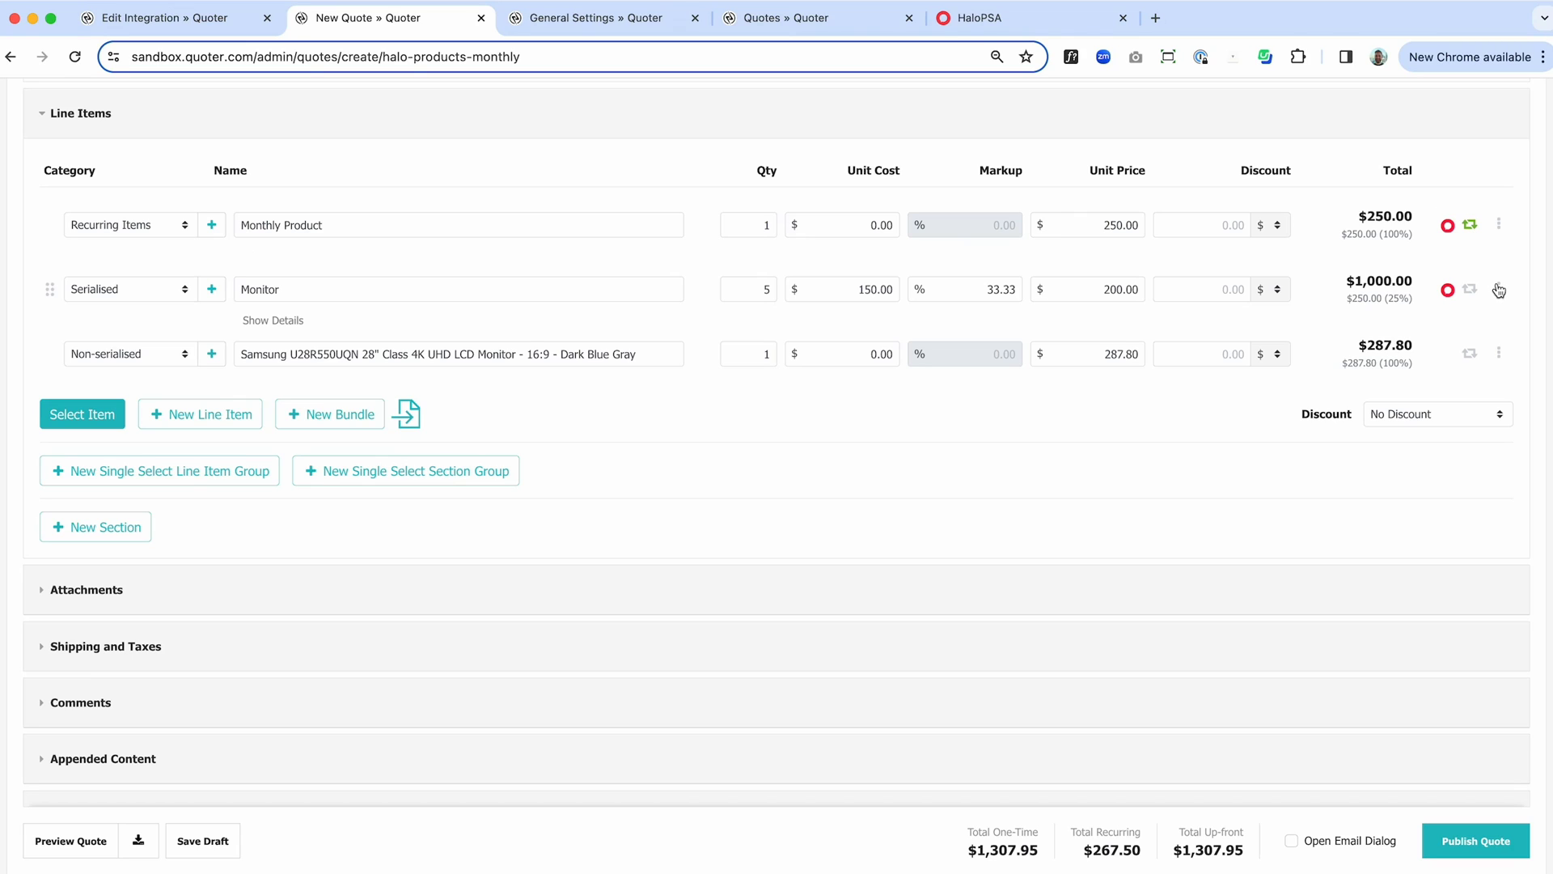
Flag the Samsung monitor line as Optional, Default Selected and Editable Quantity
{"action": "left_click", "coordinate": [1499, 352]}
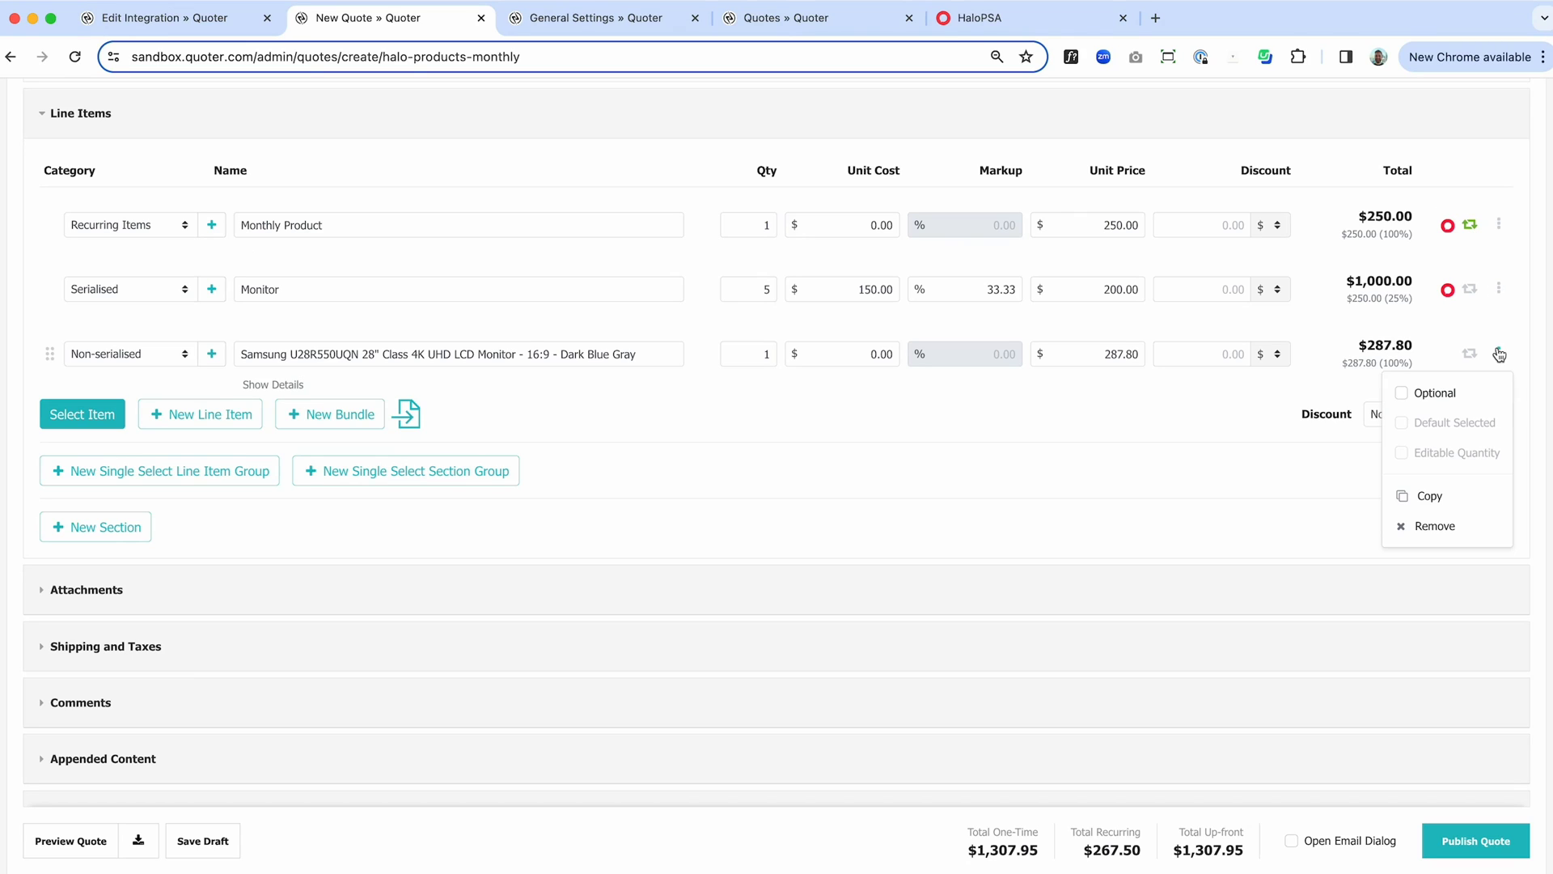
{"action": "left_click", "coordinate": [1402, 394]}
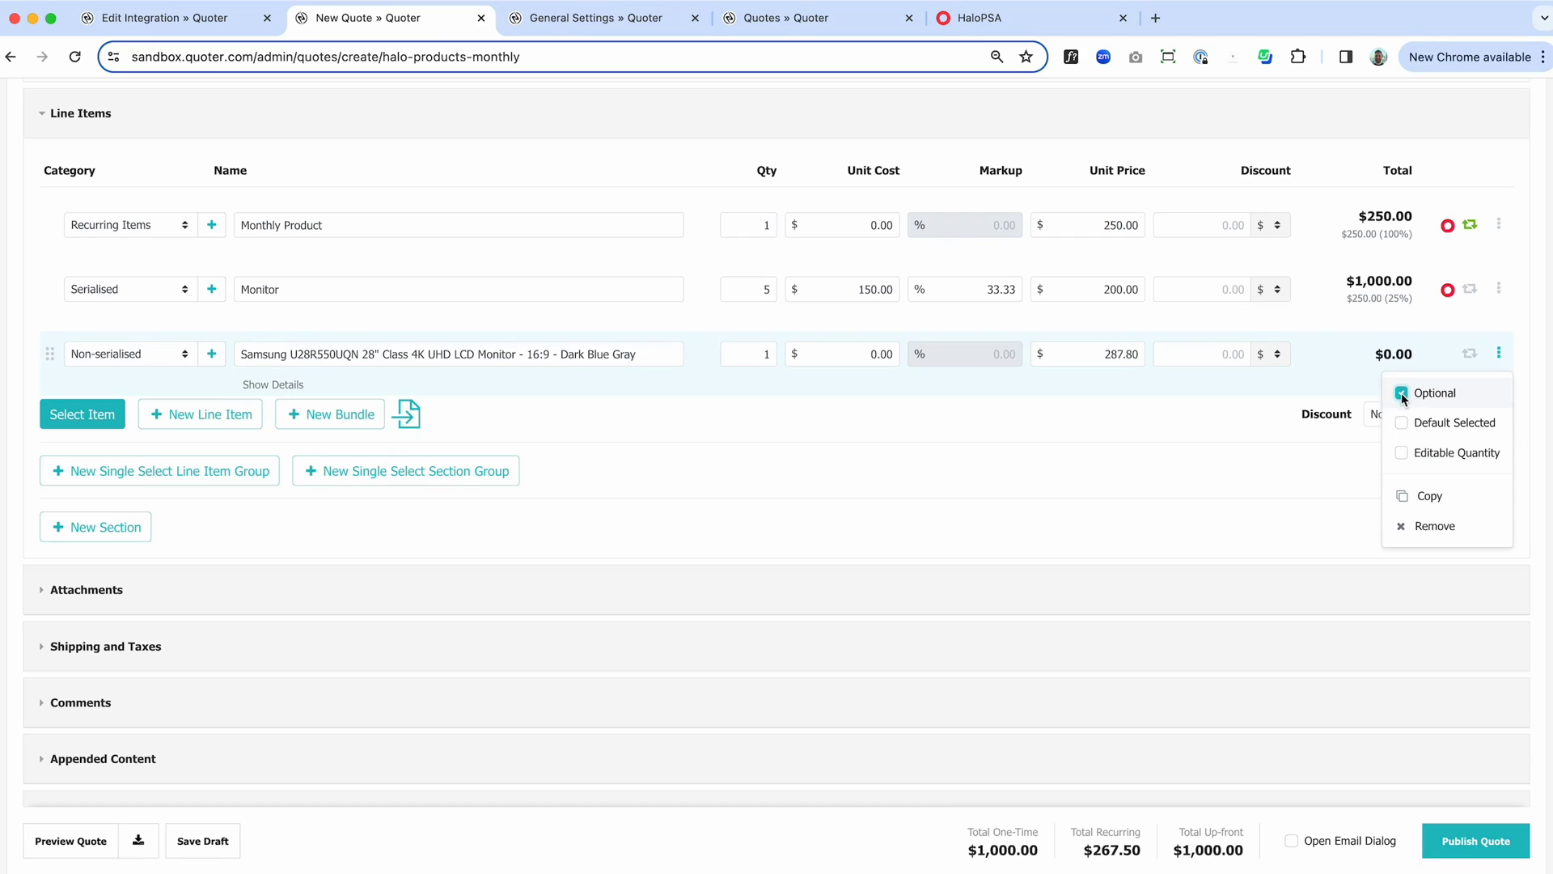
{"action": "left_click", "coordinate": [1404, 453]}
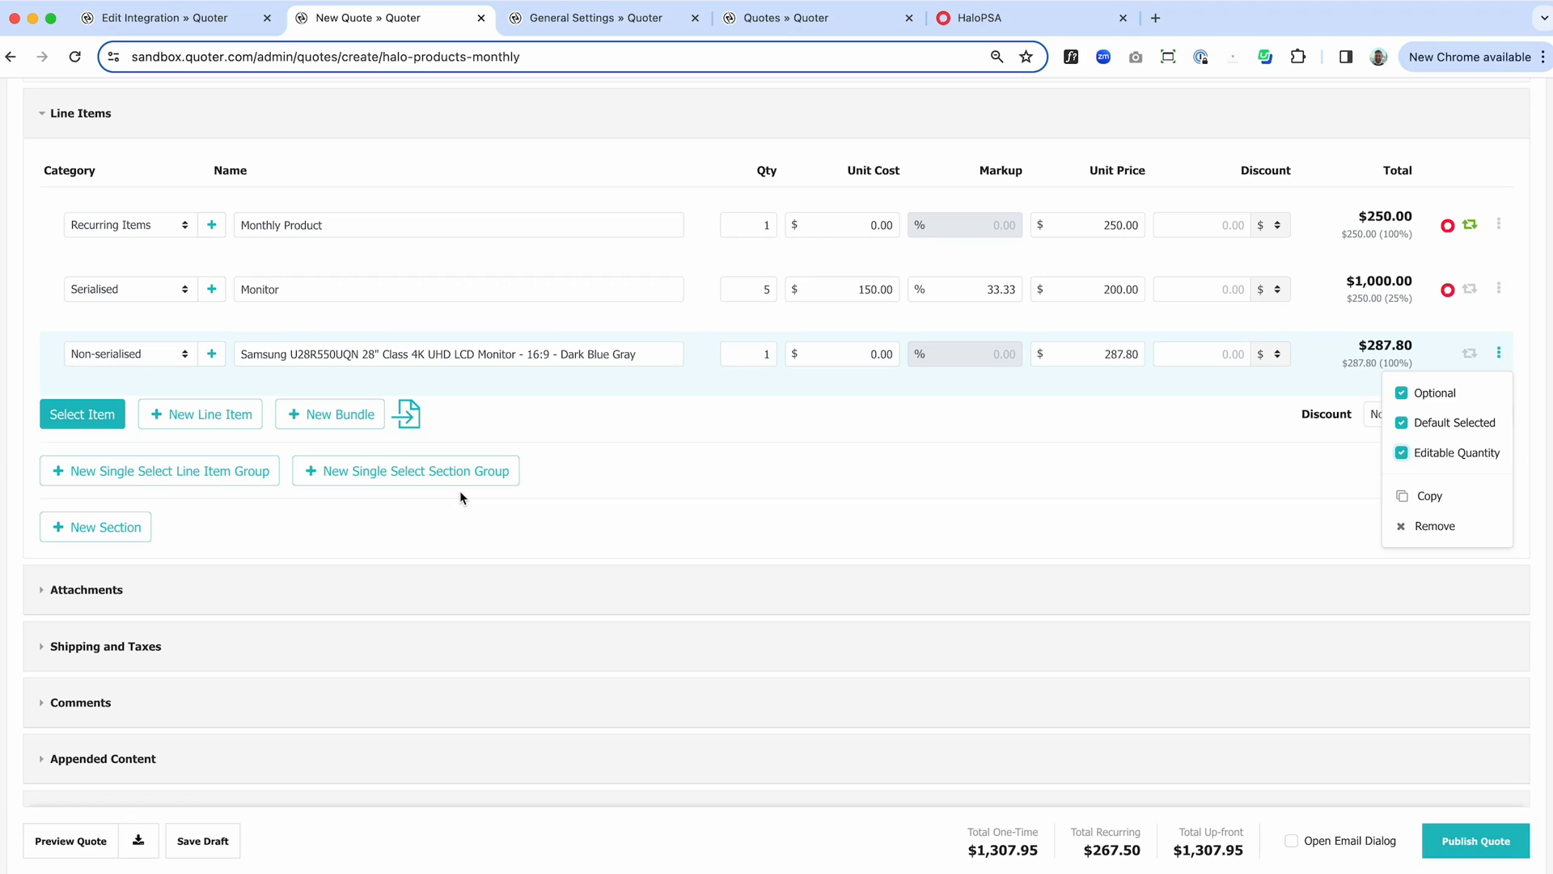
{"action": "left_click", "coordinate": [878, 439]}
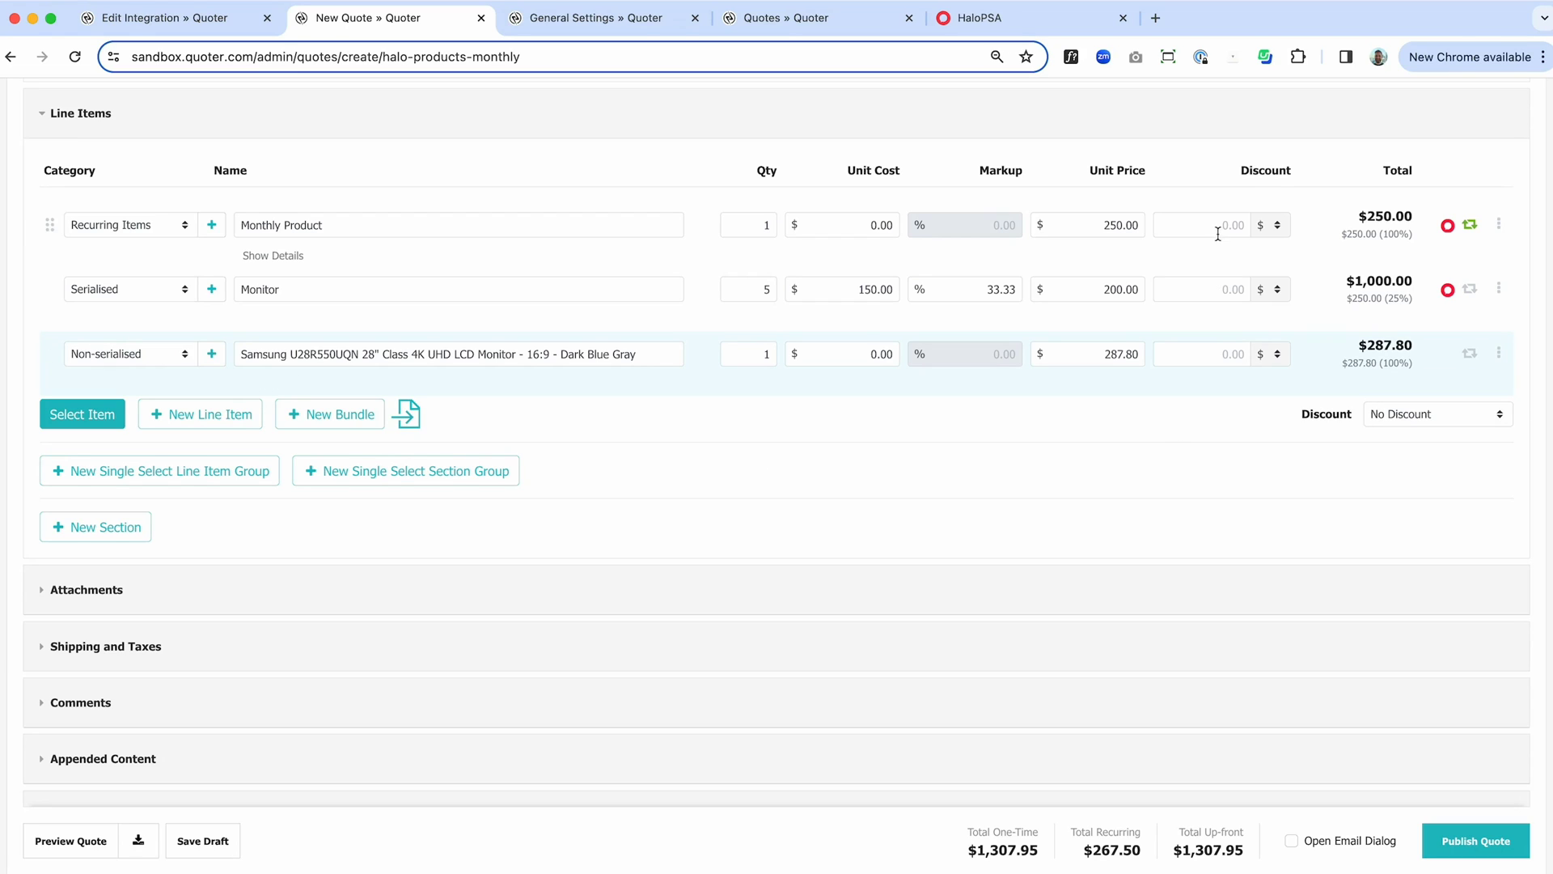
Expand Shipping and Taxes and review the 7% PST tax with automatic shipping
{"action": "mouse_move", "coordinate": [1221, 376]}
{"action": "scroll", "coordinate": [1197, 415], "scroll_direction": "down", "scroll_amount": 1}
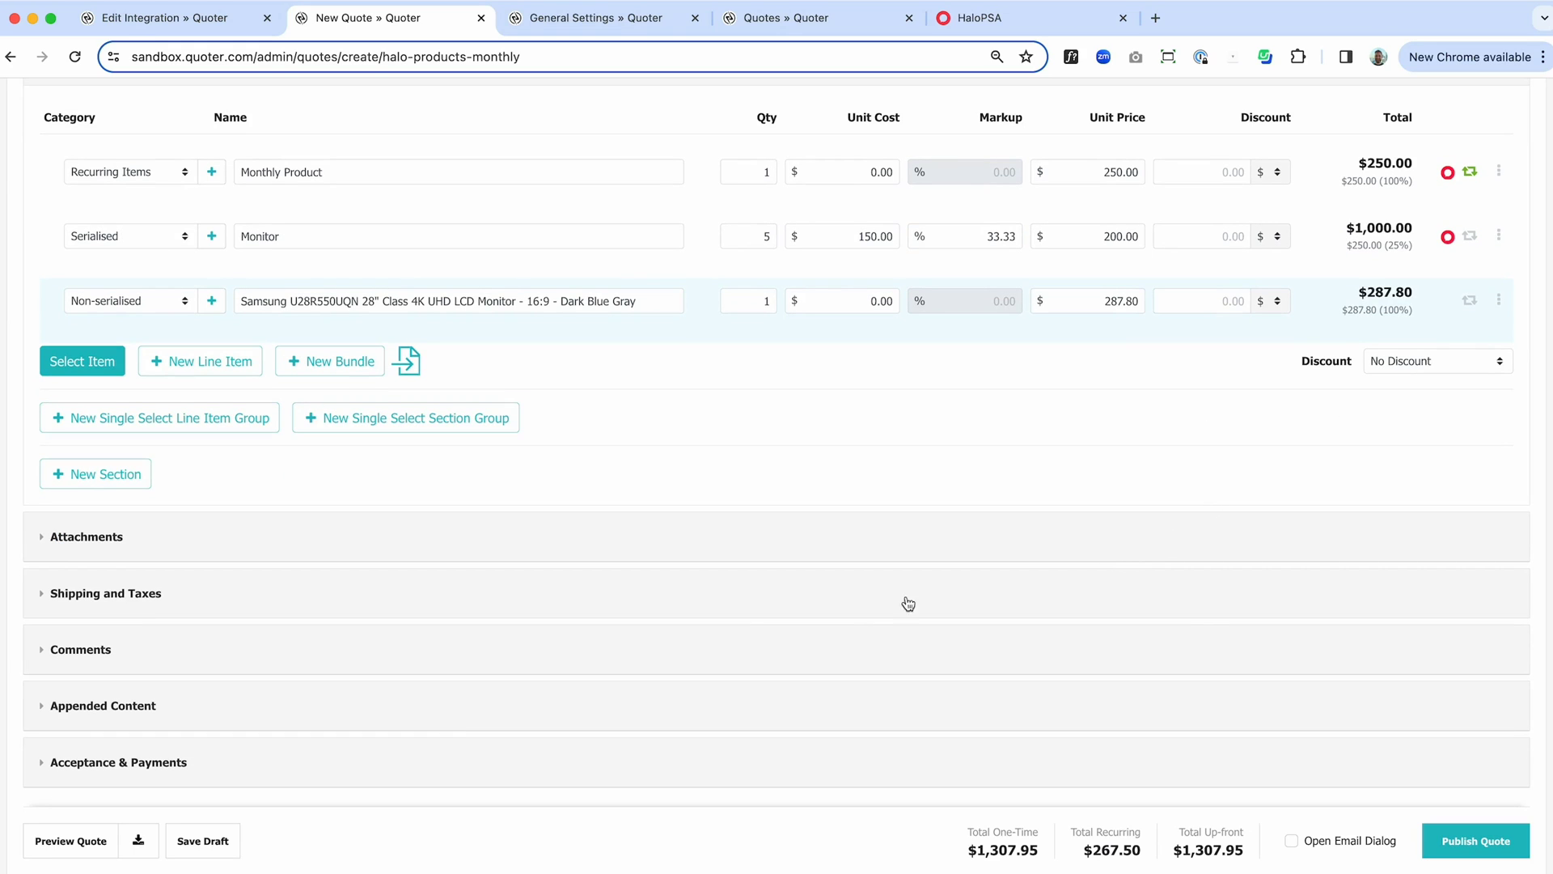
{"action": "left_click", "coordinate": [839, 616]}
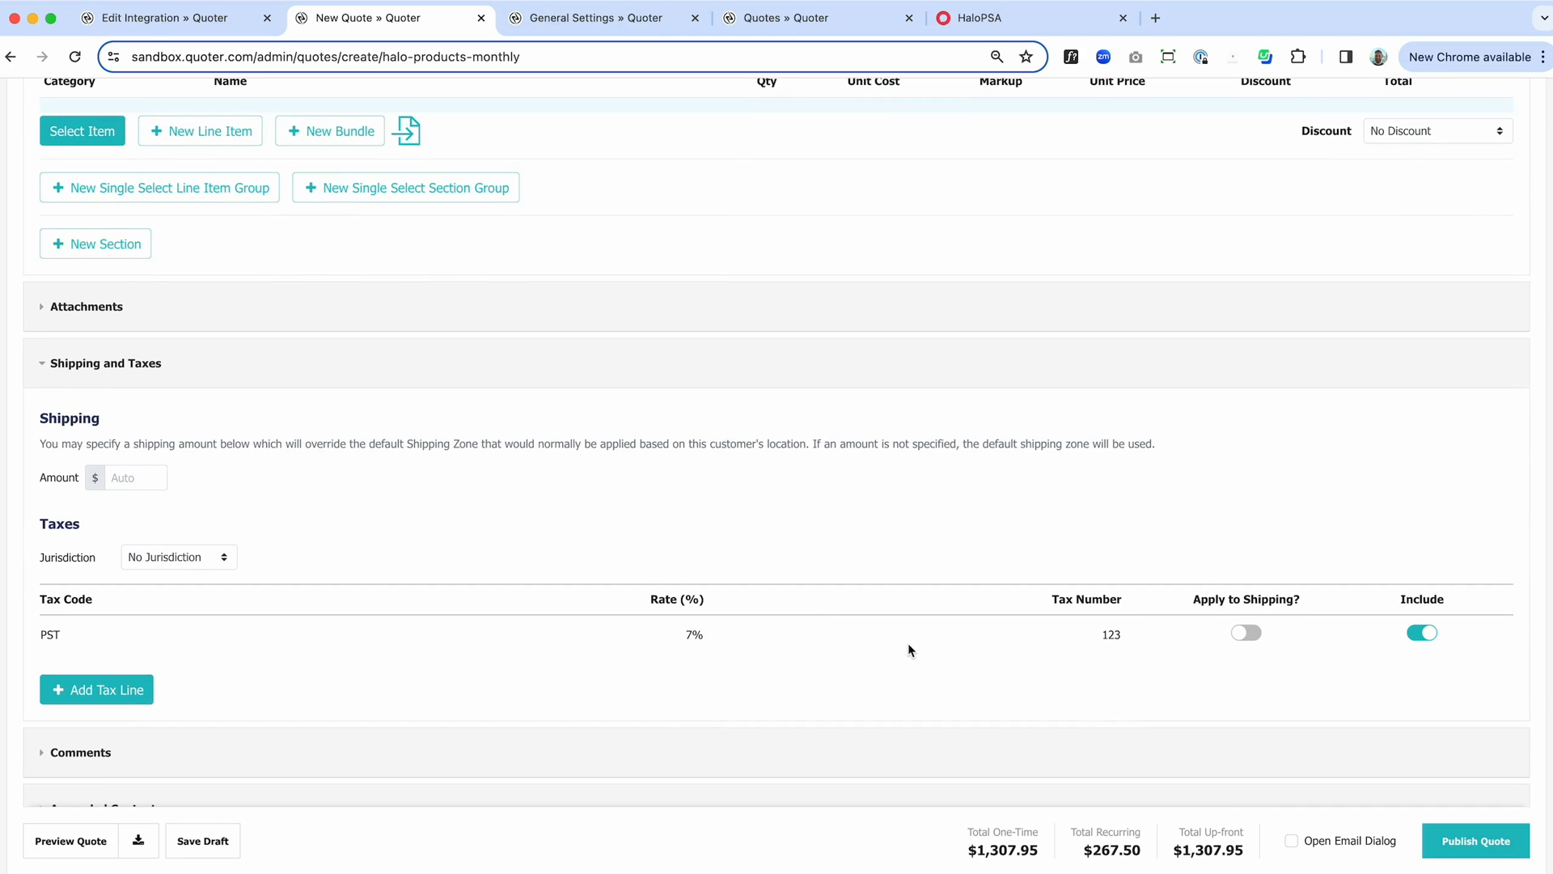
{"action": "scroll", "coordinate": [907, 648], "scroll_direction": "up", "scroll_amount": 5}
{"action": "scroll", "coordinate": [907, 648], "scroll_direction": "up", "scroll_amount": 5}
{"action": "scroll", "coordinate": [907, 647], "scroll_direction": "up", "scroll_amount": 5}
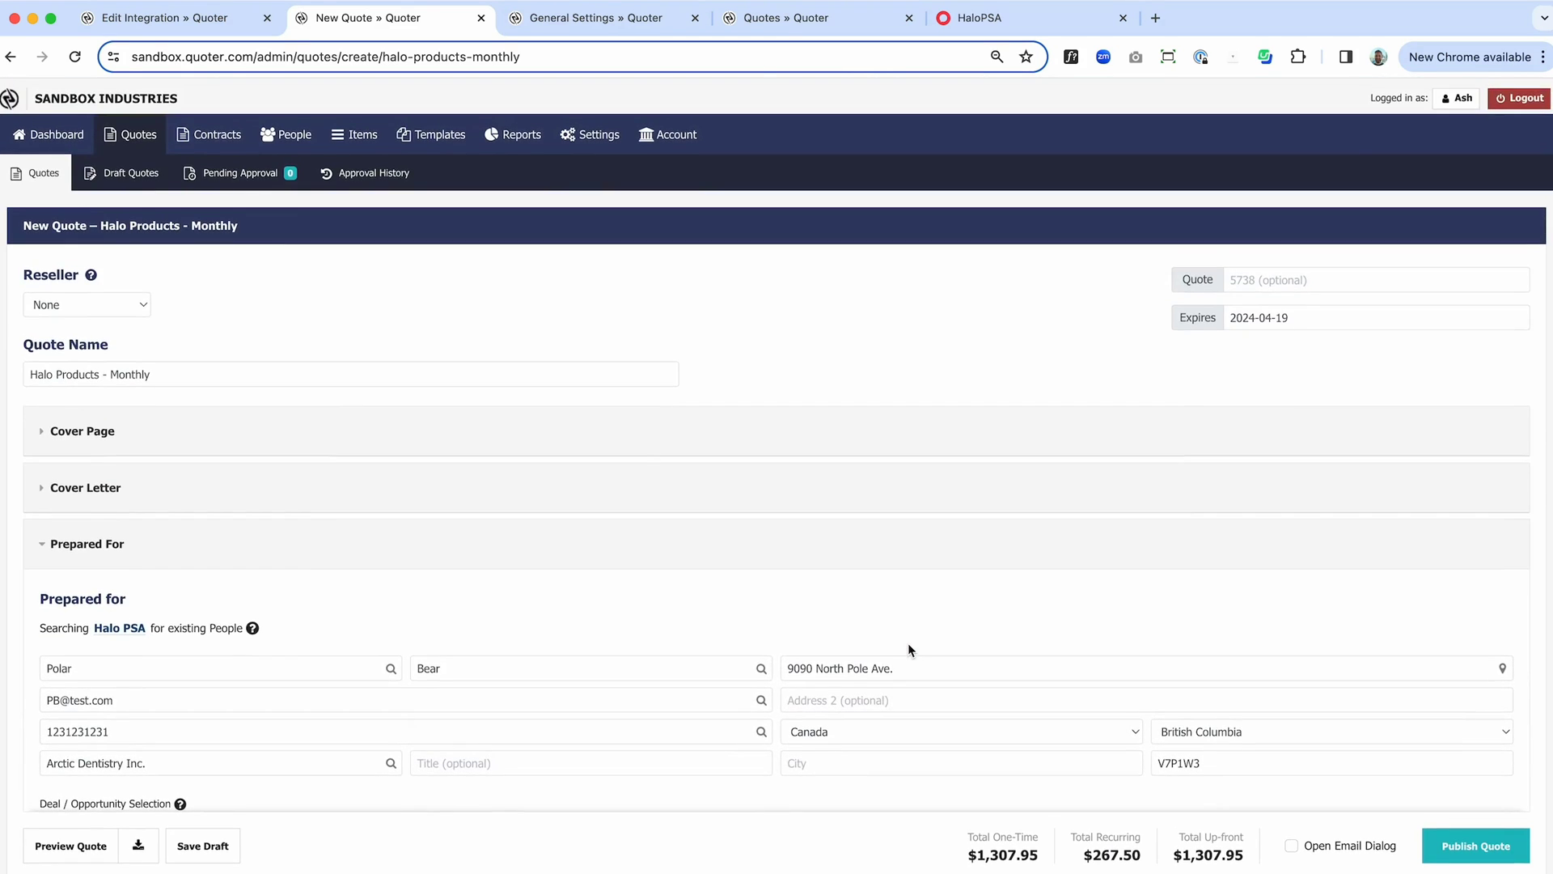
{"action": "scroll", "coordinate": [908, 643], "scroll_direction": "down", "scroll_amount": 1}
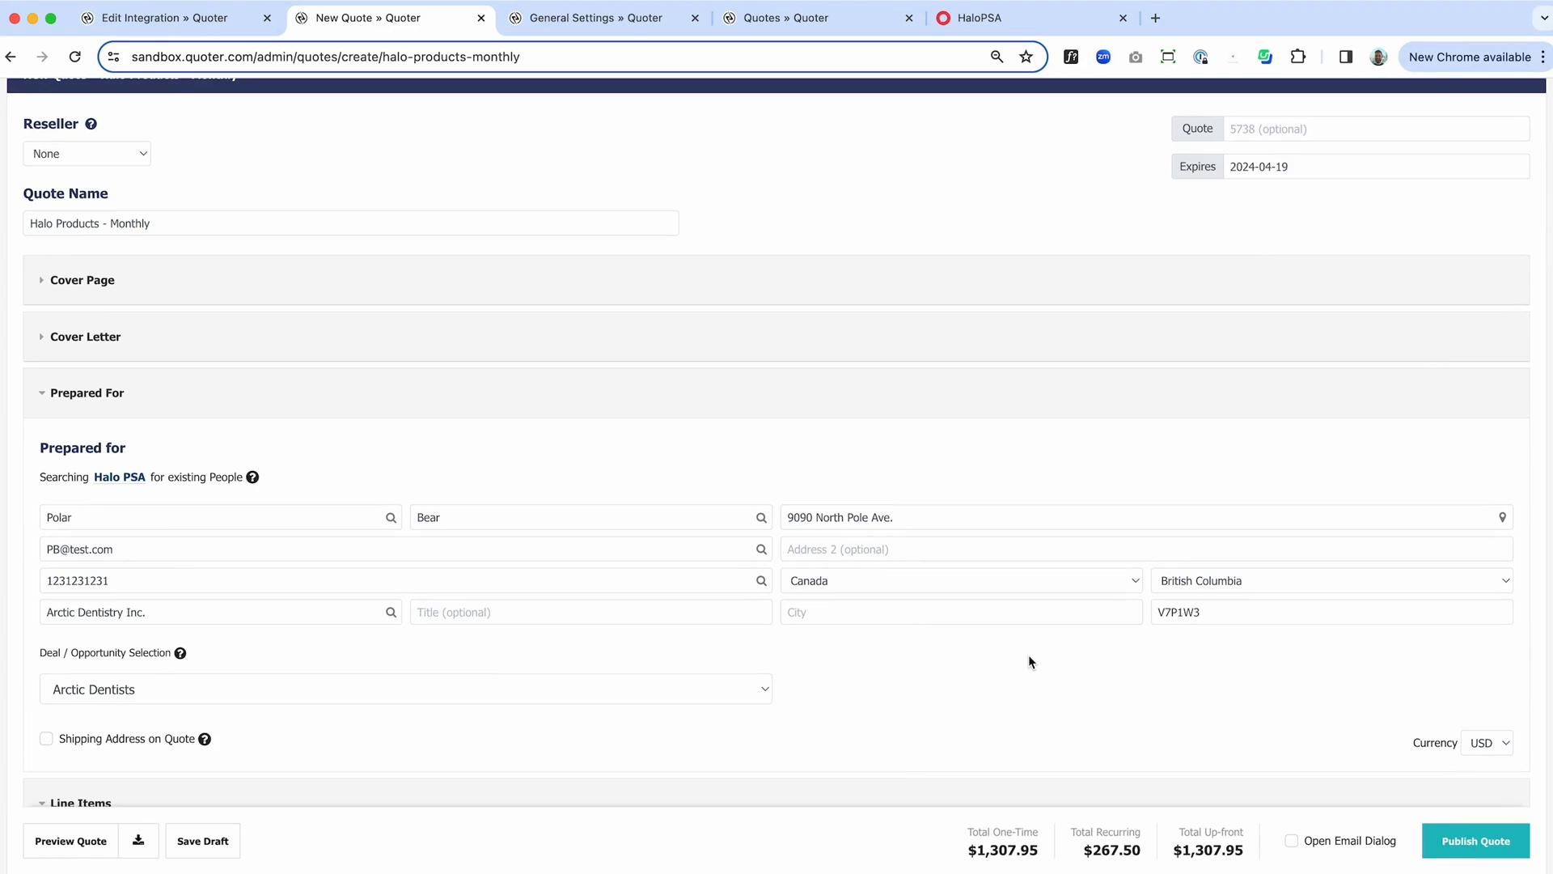
{"action": "scroll", "coordinate": [1030, 659], "scroll_direction": "down", "scroll_amount": 10}
{"action": "scroll", "coordinate": [1028, 654], "scroll_direction": "down", "scroll_amount": 7}
{"action": "scroll", "coordinate": [1029, 657], "scroll_direction": "down", "scroll_amount": 3}
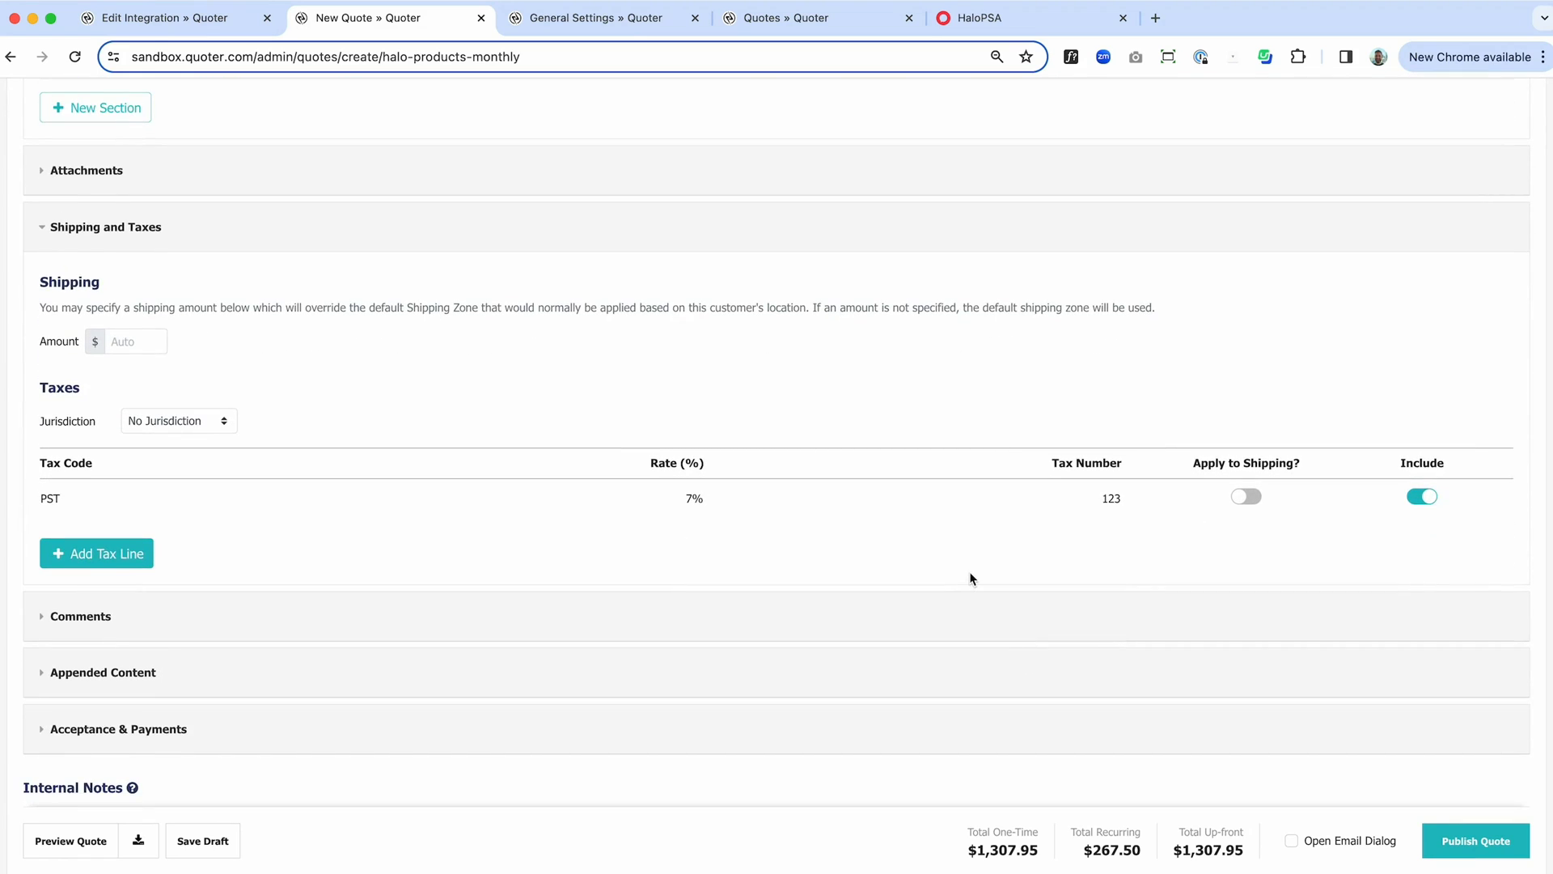
{"action": "scroll", "coordinate": [970, 571], "scroll_direction": "up", "scroll_amount": 4}
{"action": "scroll", "coordinate": [969, 572], "scroll_direction": "up", "scroll_amount": 2}
{"action": "scroll", "coordinate": [969, 572], "scroll_direction": "up", "scroll_amount": 1}
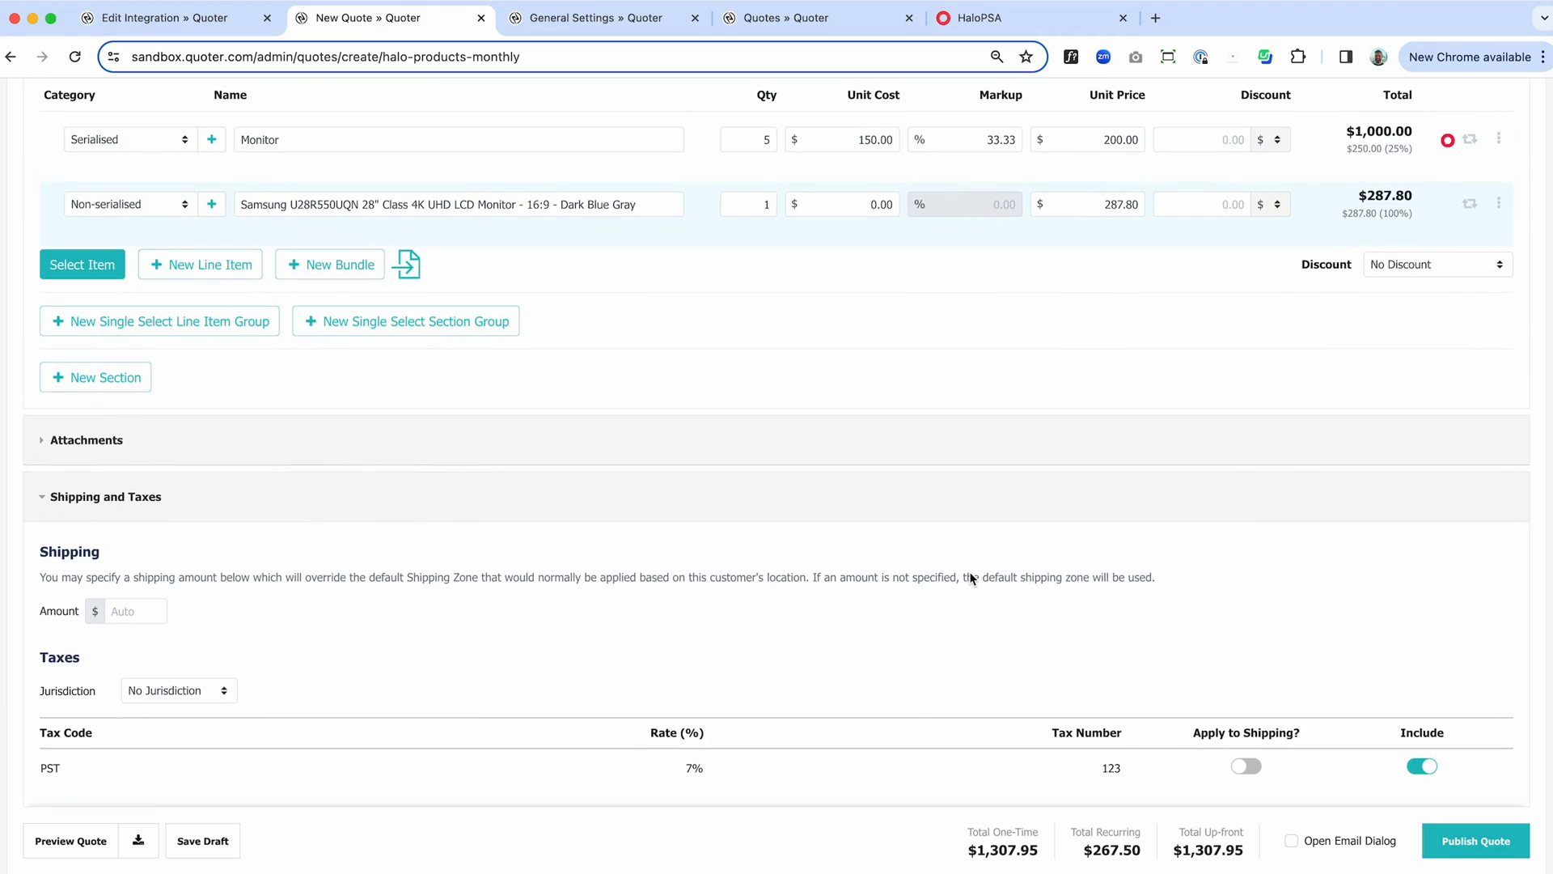
{"action": "scroll", "coordinate": [969, 571], "scroll_direction": "up", "scroll_amount": 3}
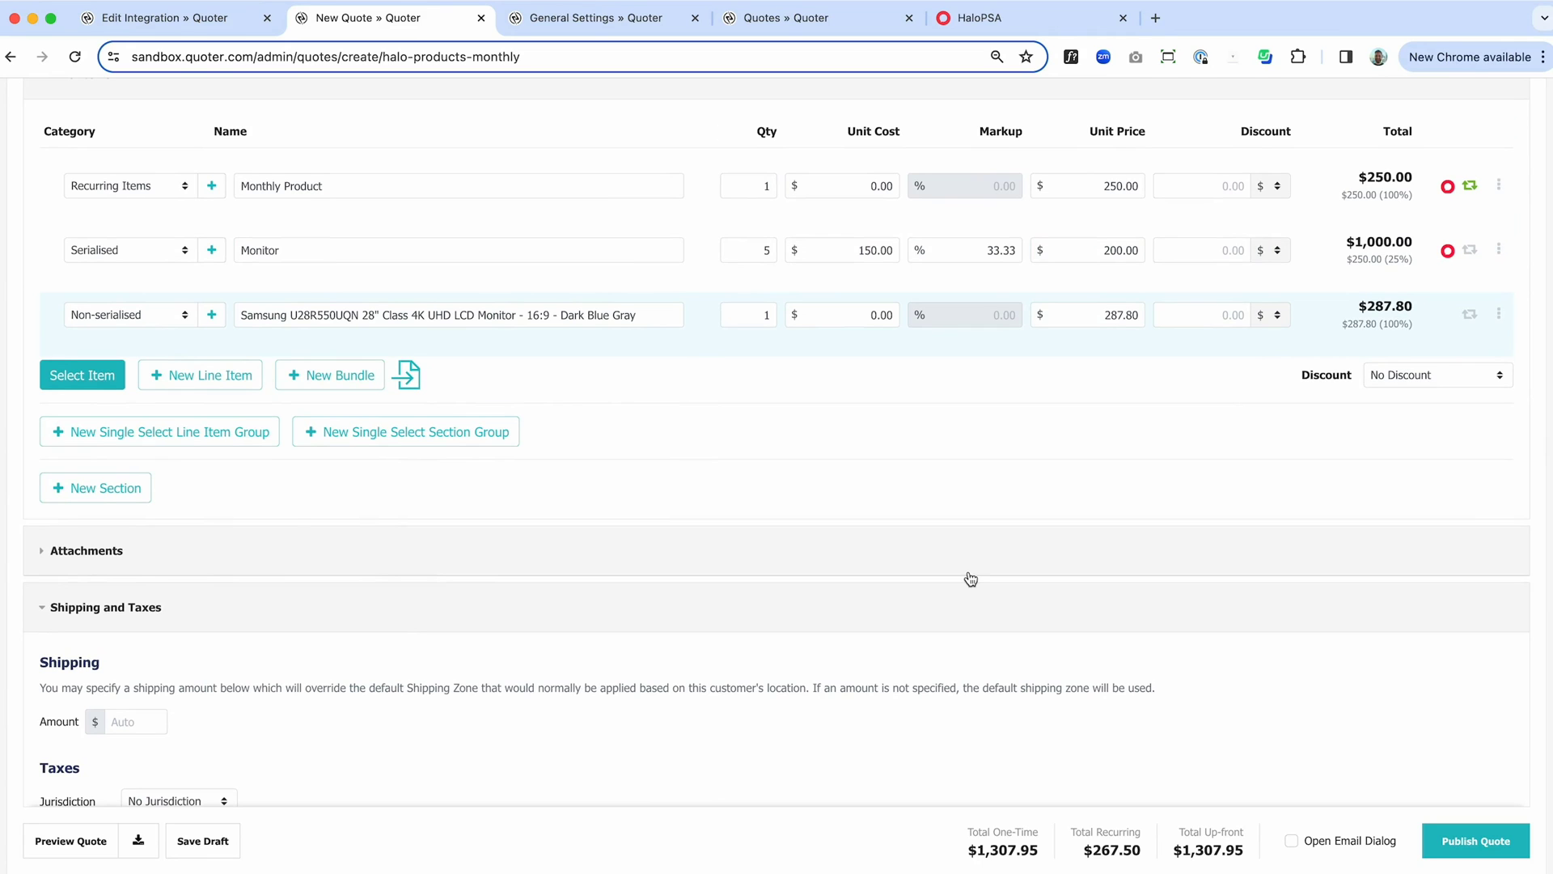
{"action": "scroll", "coordinate": [971, 577], "scroll_direction": "down", "scroll_amount": 3}
{"action": "scroll", "coordinate": [970, 578], "scroll_direction": "down", "scroll_amount": 2}
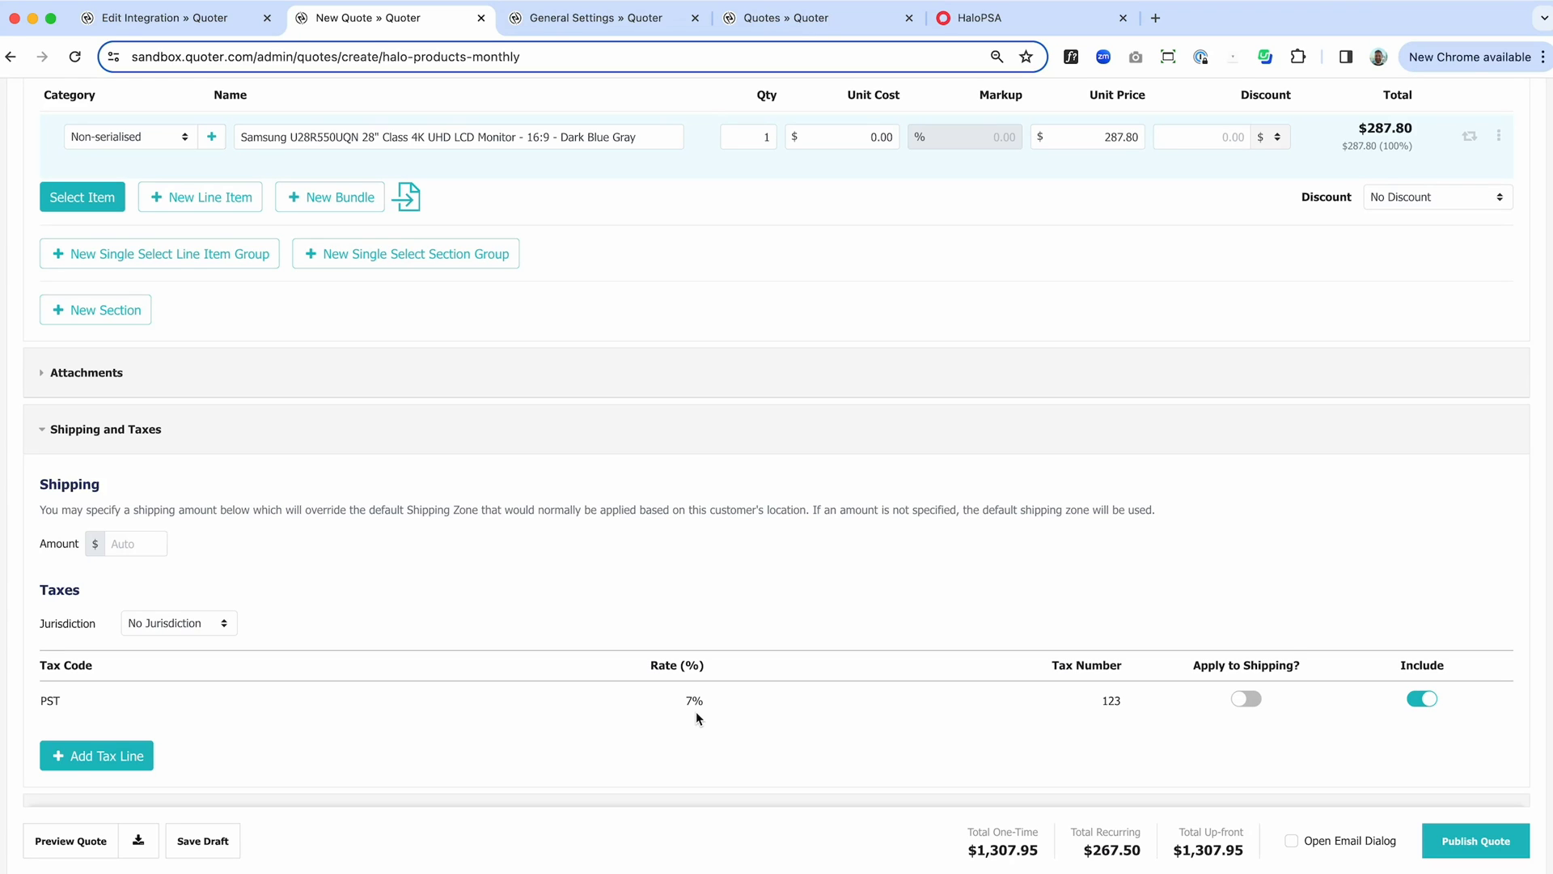
{"action": "scroll", "coordinate": [695, 712], "scroll_direction": "down", "scroll_amount": 2}
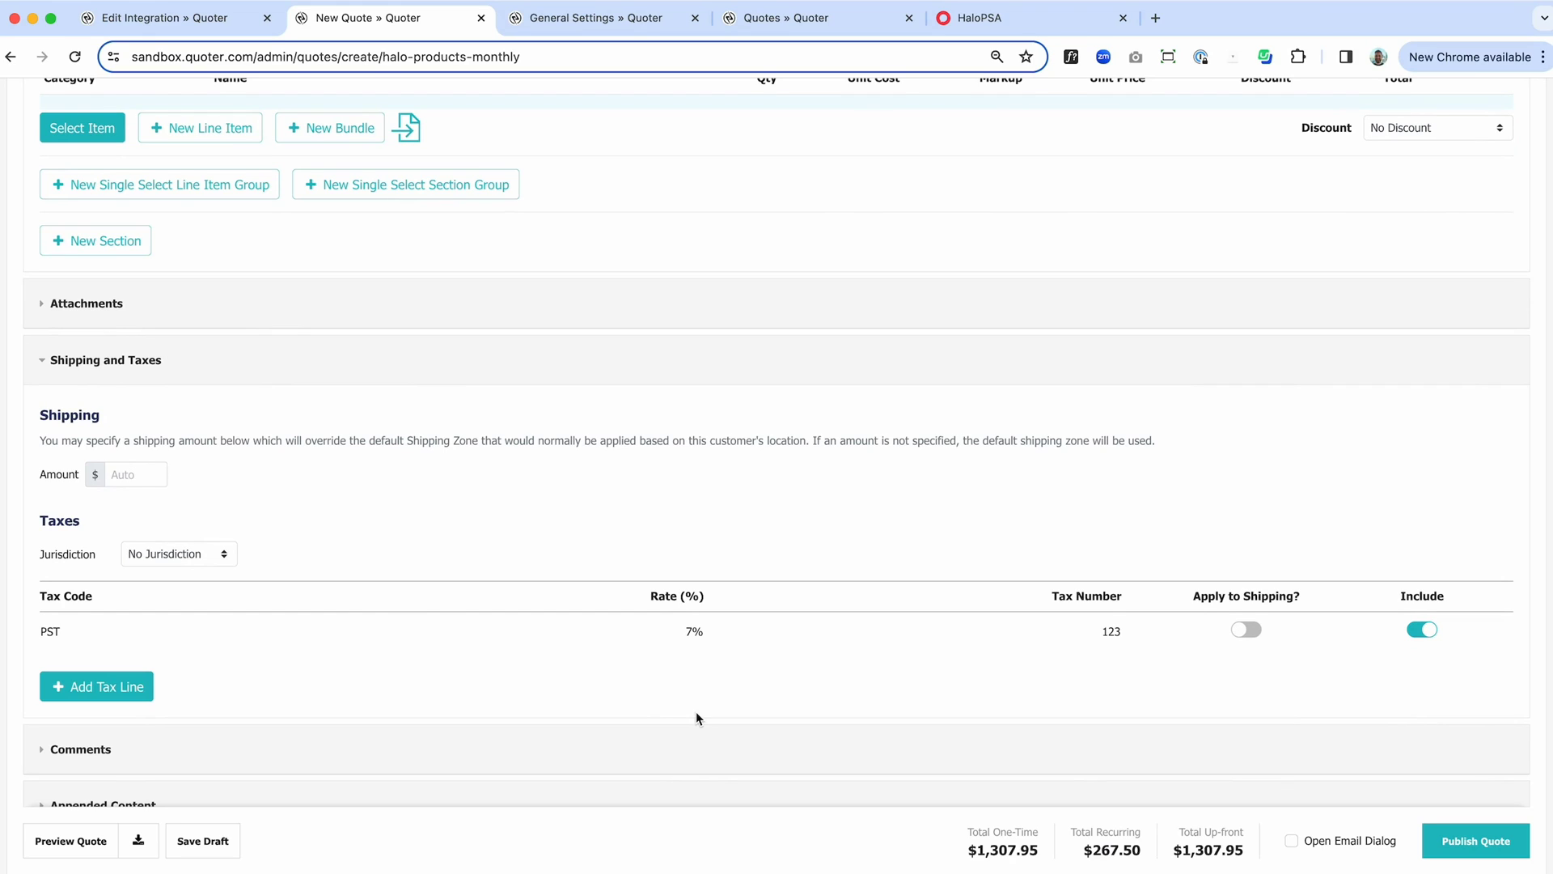
{"action": "scroll", "coordinate": [696, 717], "scroll_direction": "down", "scroll_amount": 2}
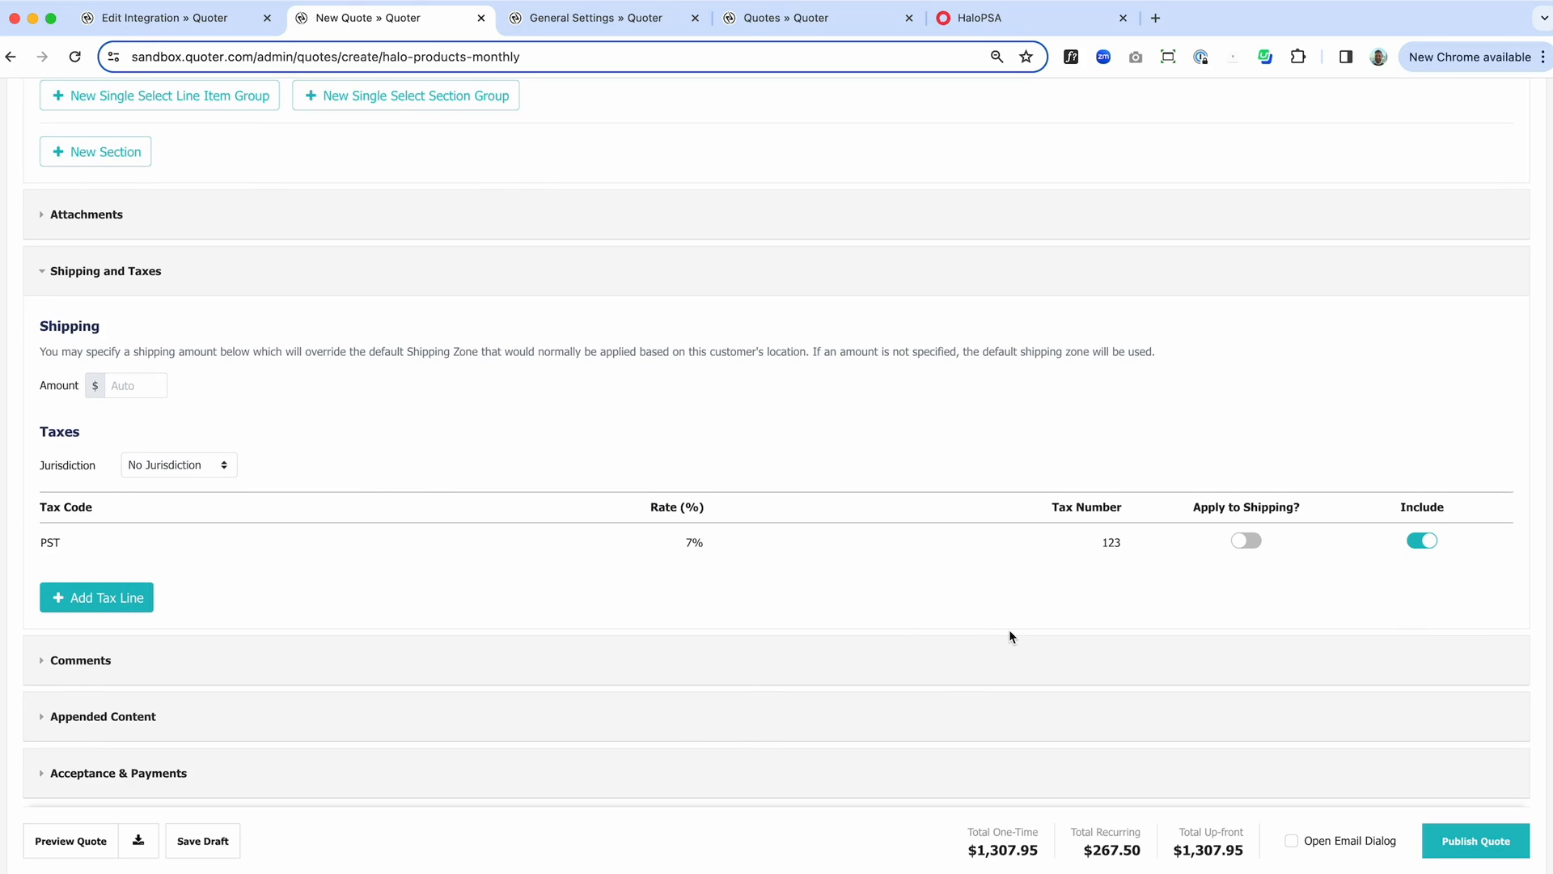
{"action": "scroll", "coordinate": [1009, 634], "scroll_direction": "down", "scroll_amount": 2}
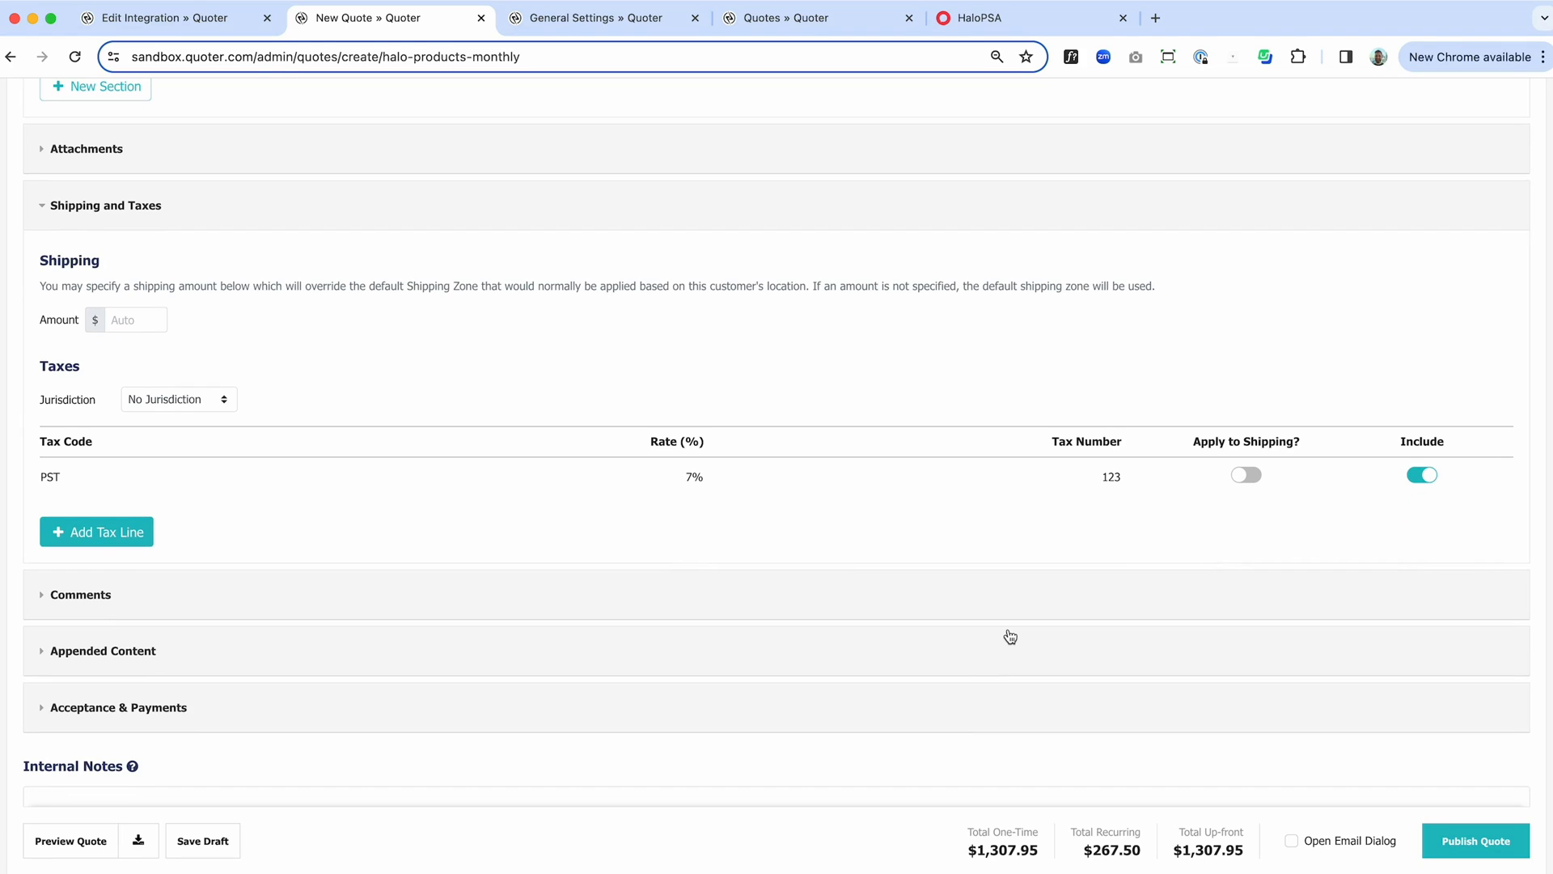
{"action": "scroll", "coordinate": [1010, 636], "scroll_direction": "down", "scroll_amount": 1}
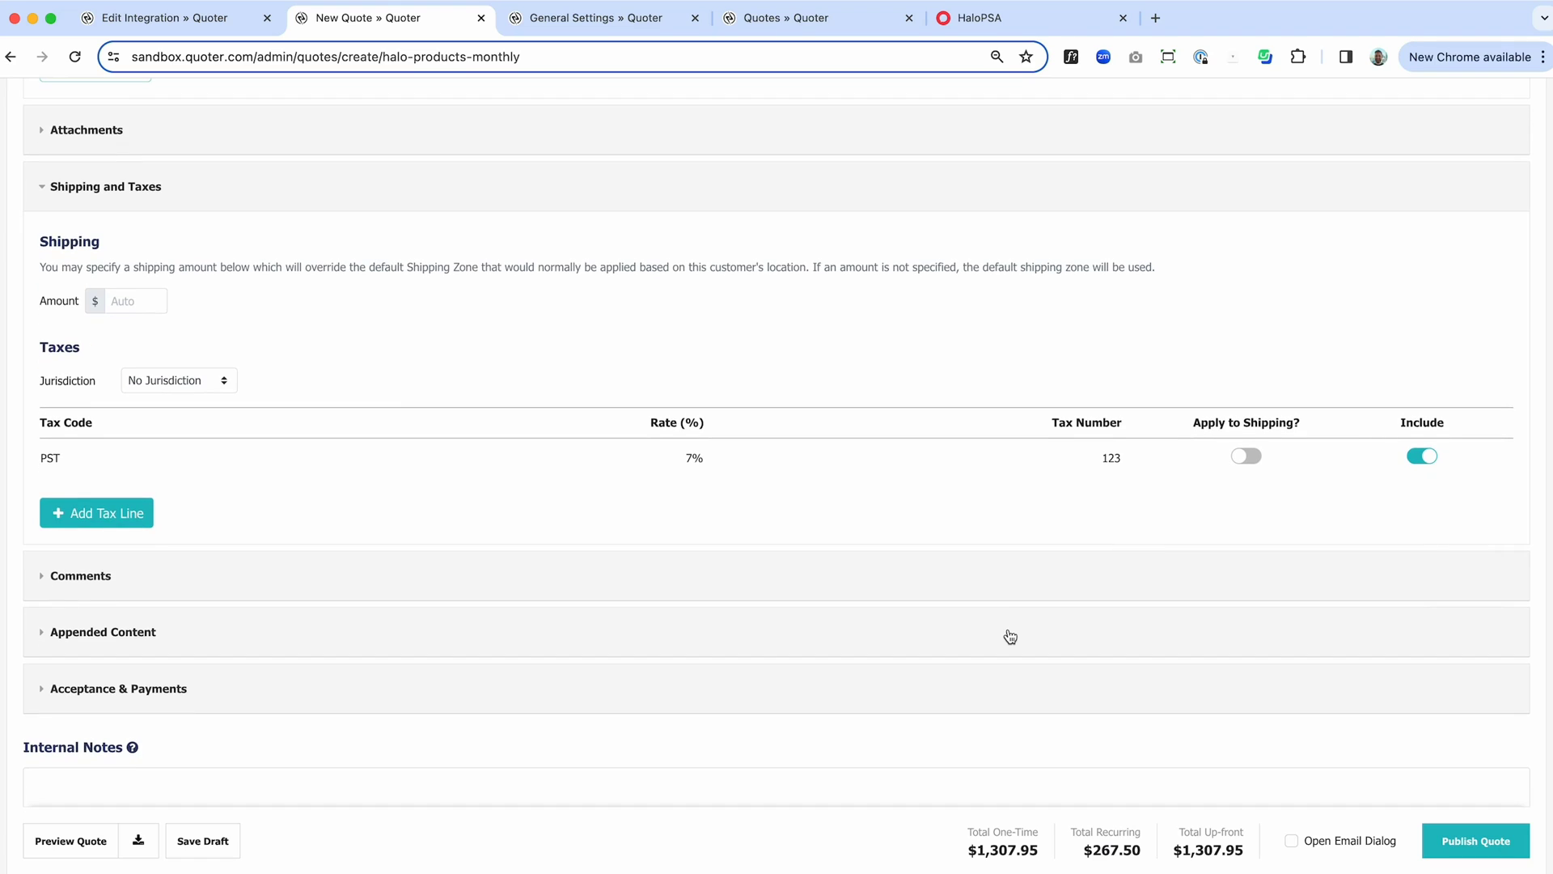
{"action": "scroll", "coordinate": [1009, 636], "scroll_direction": "up", "scroll_amount": 10}
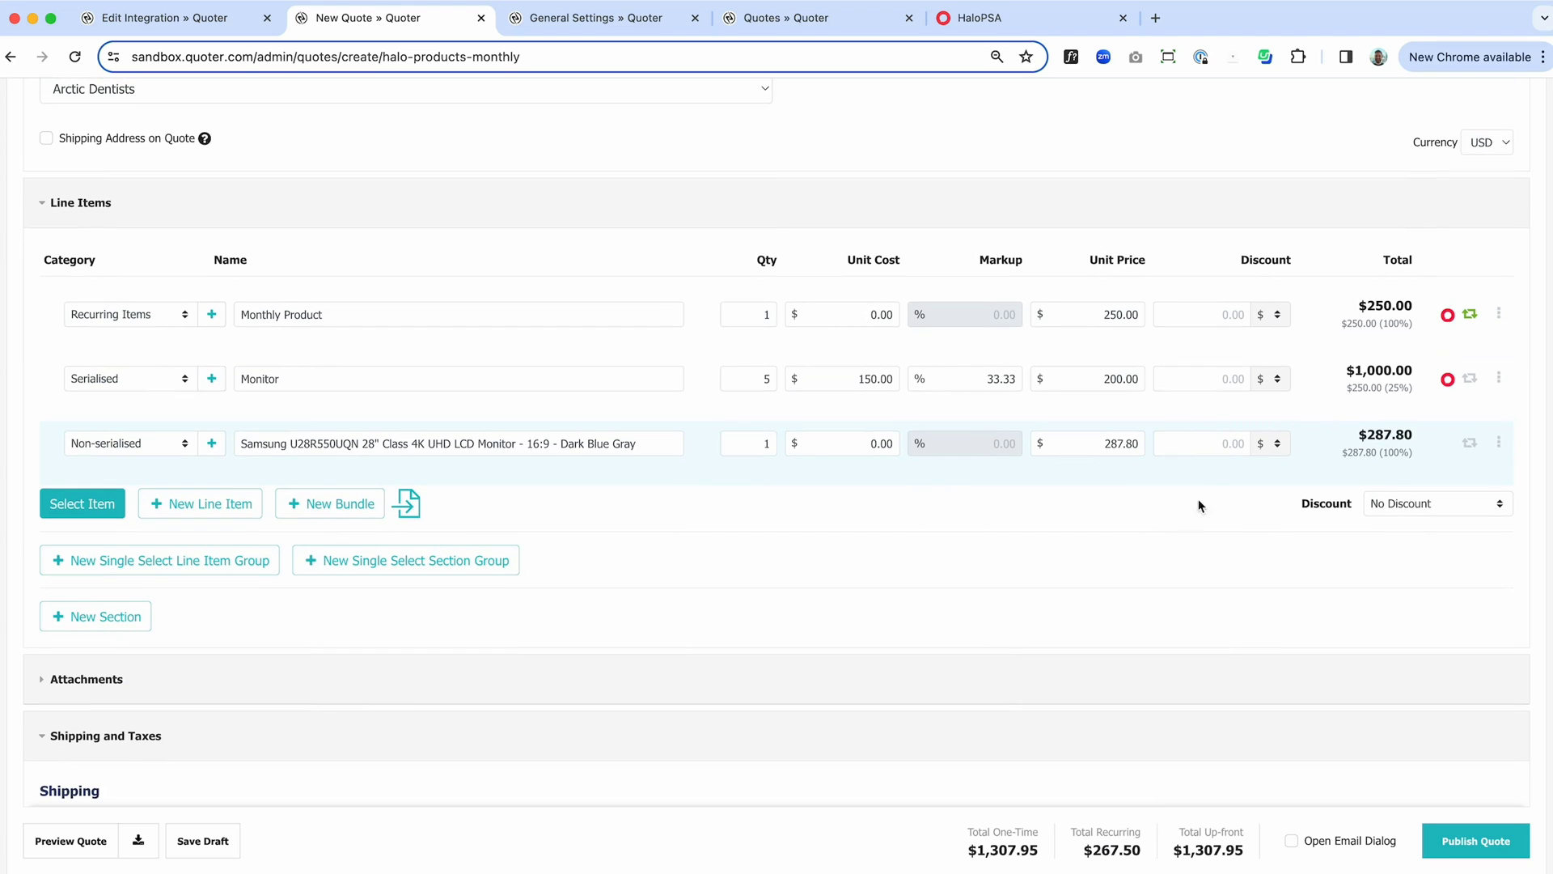
Apply a $10 discount to the Samsung monitor line and publish the quote at $1,297.25
{"action": "left_click", "coordinate": [1205, 442]}
{"action": "type", "text": "10"}
{"action": "left_click", "coordinate": [1187, 560]}
{"action": "left_click", "coordinate": [1469, 844]}
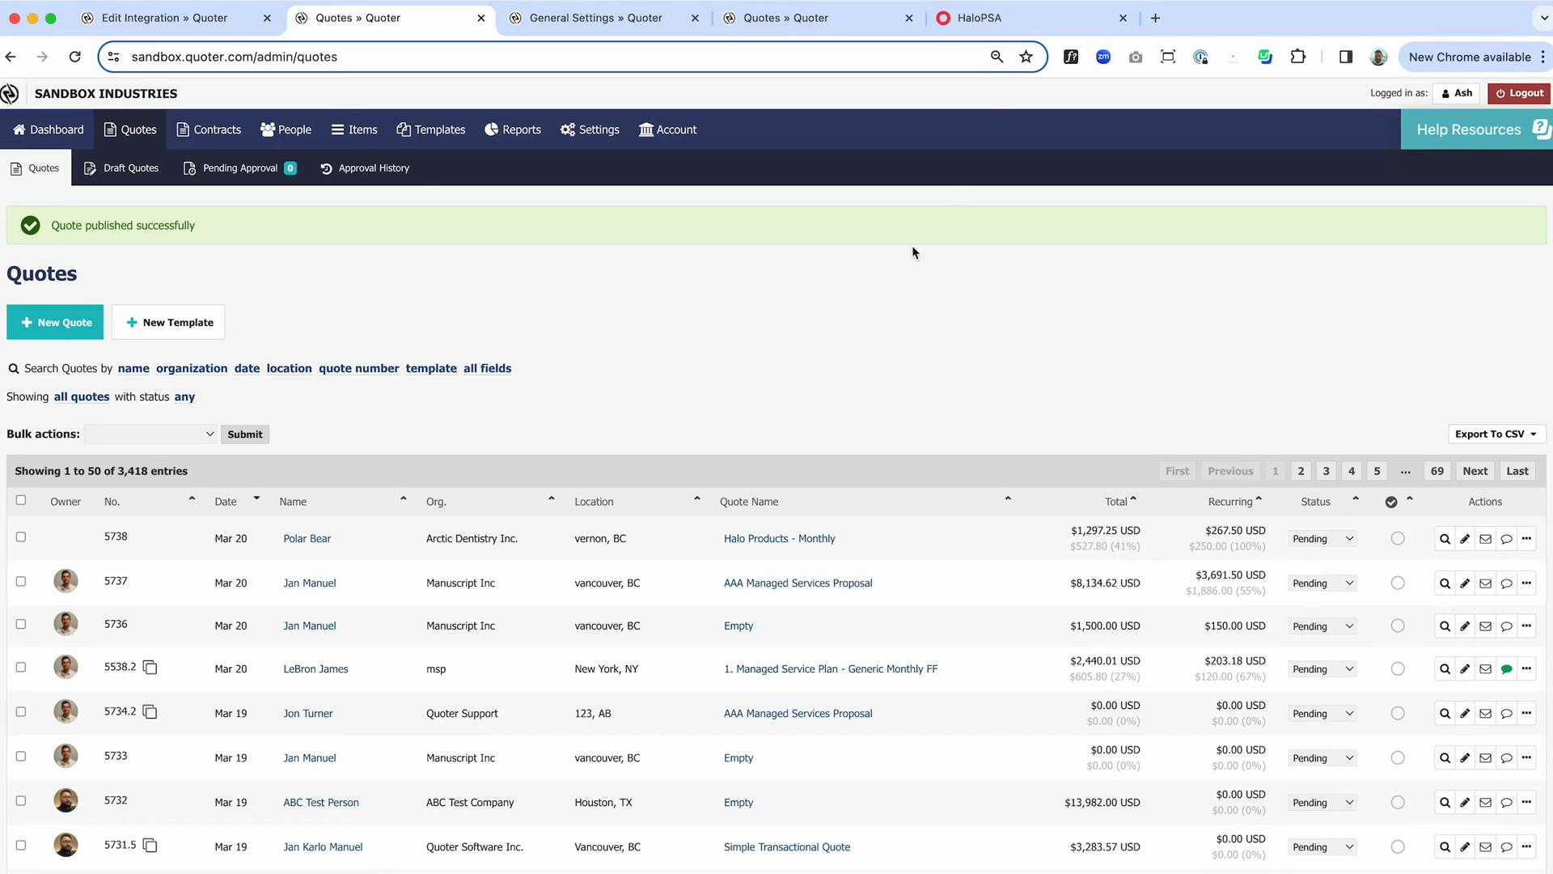
Open the Arctic Dentistry opportunity from HaloPSA's All Open Opportunities and reload it
{"action": "left_click", "coordinate": [1013, 22]}
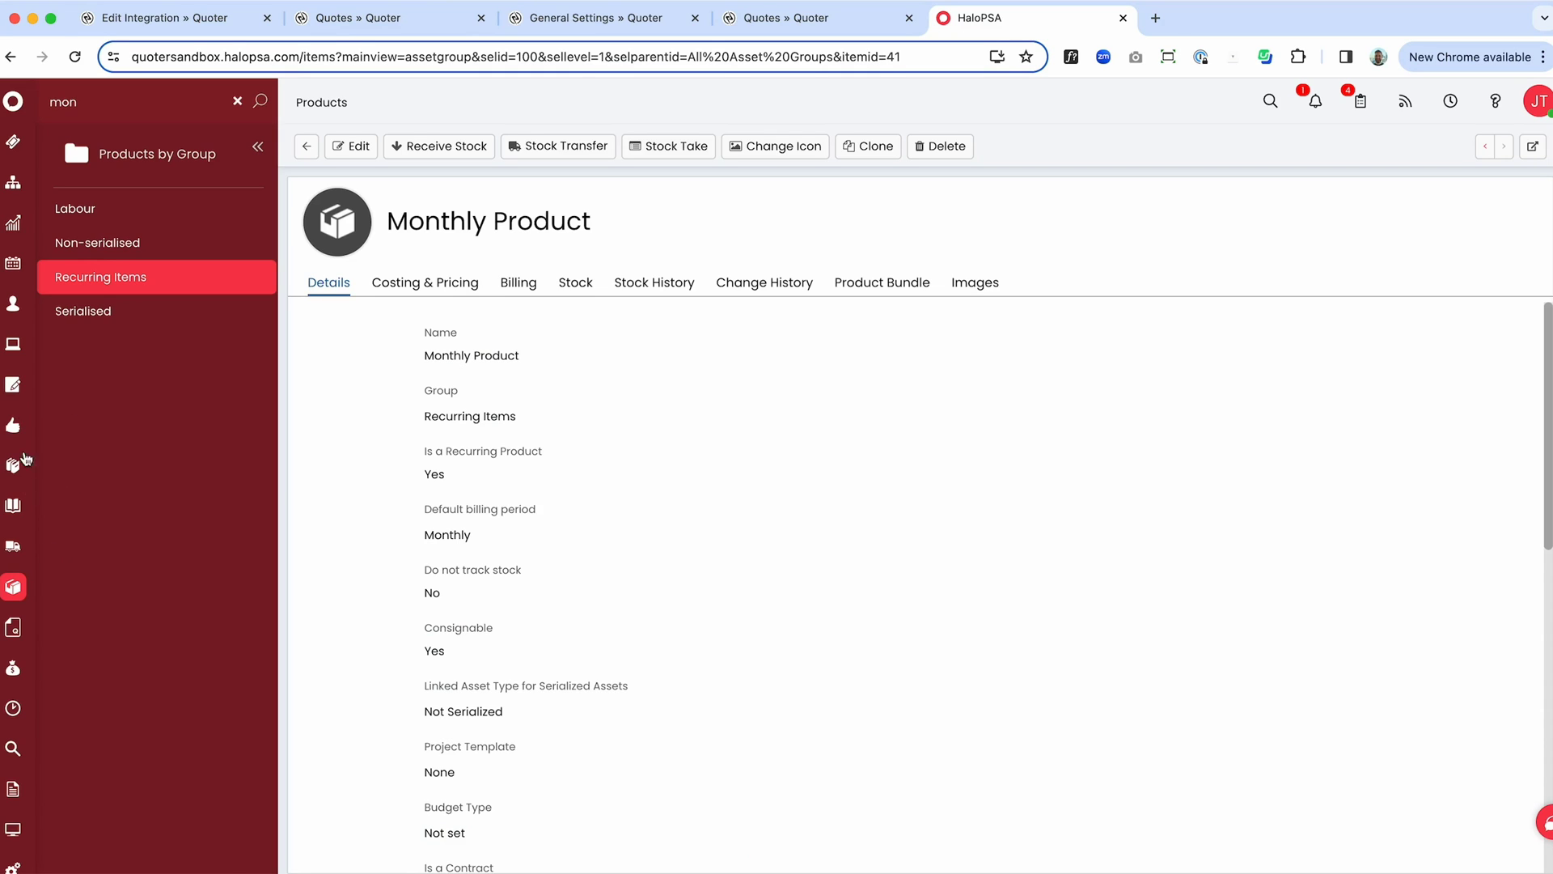
{"action": "left_click", "coordinate": [12, 226]}
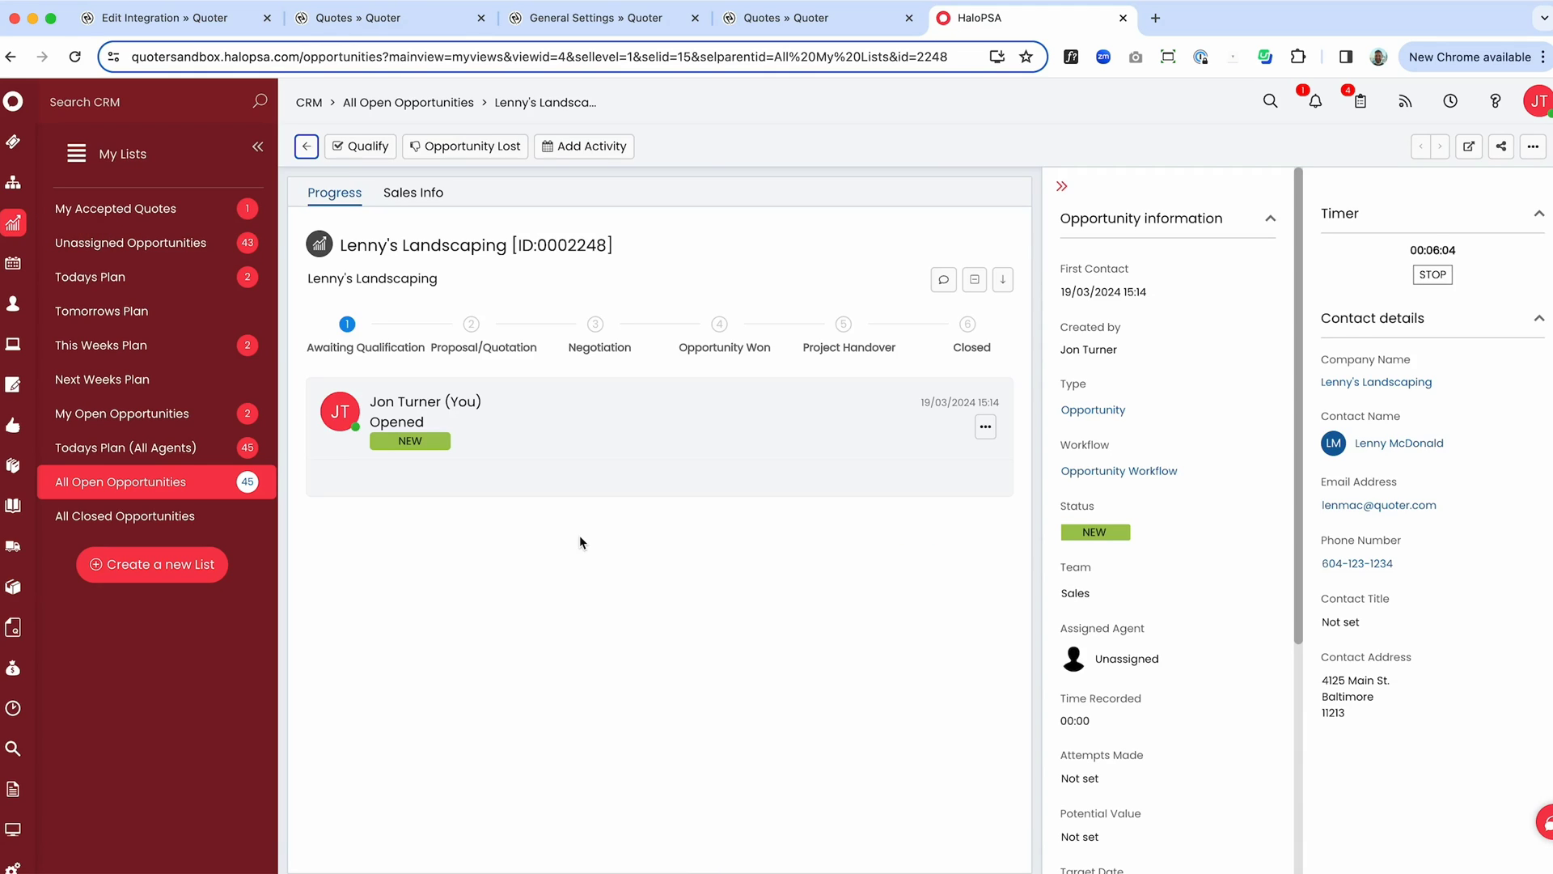
{"action": "left_click", "coordinate": [356, 108]}
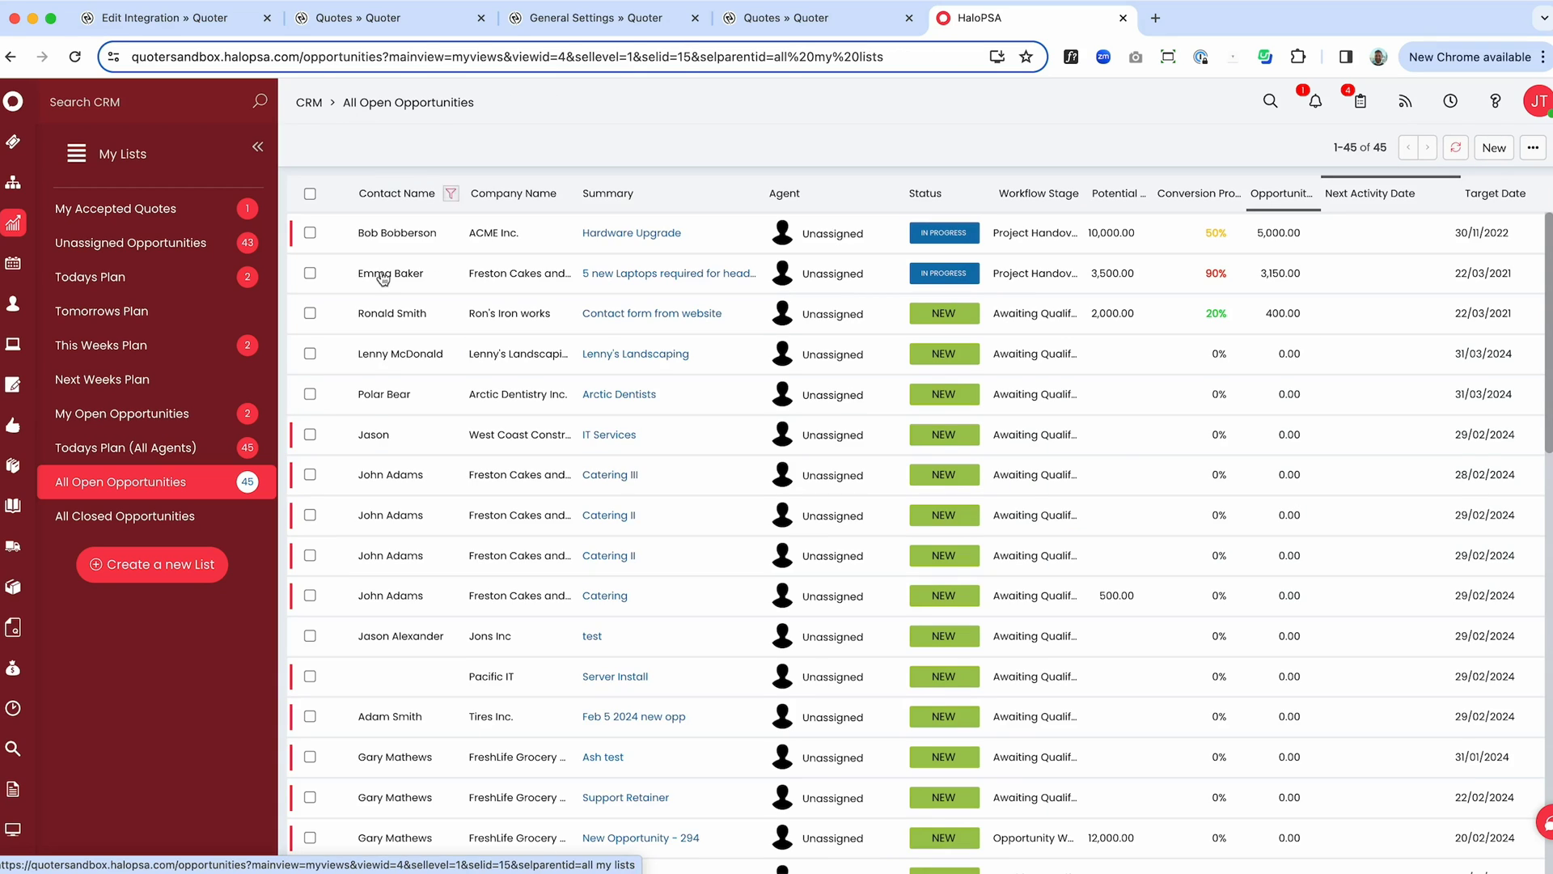
{"action": "left_click", "coordinate": [372, 409]}
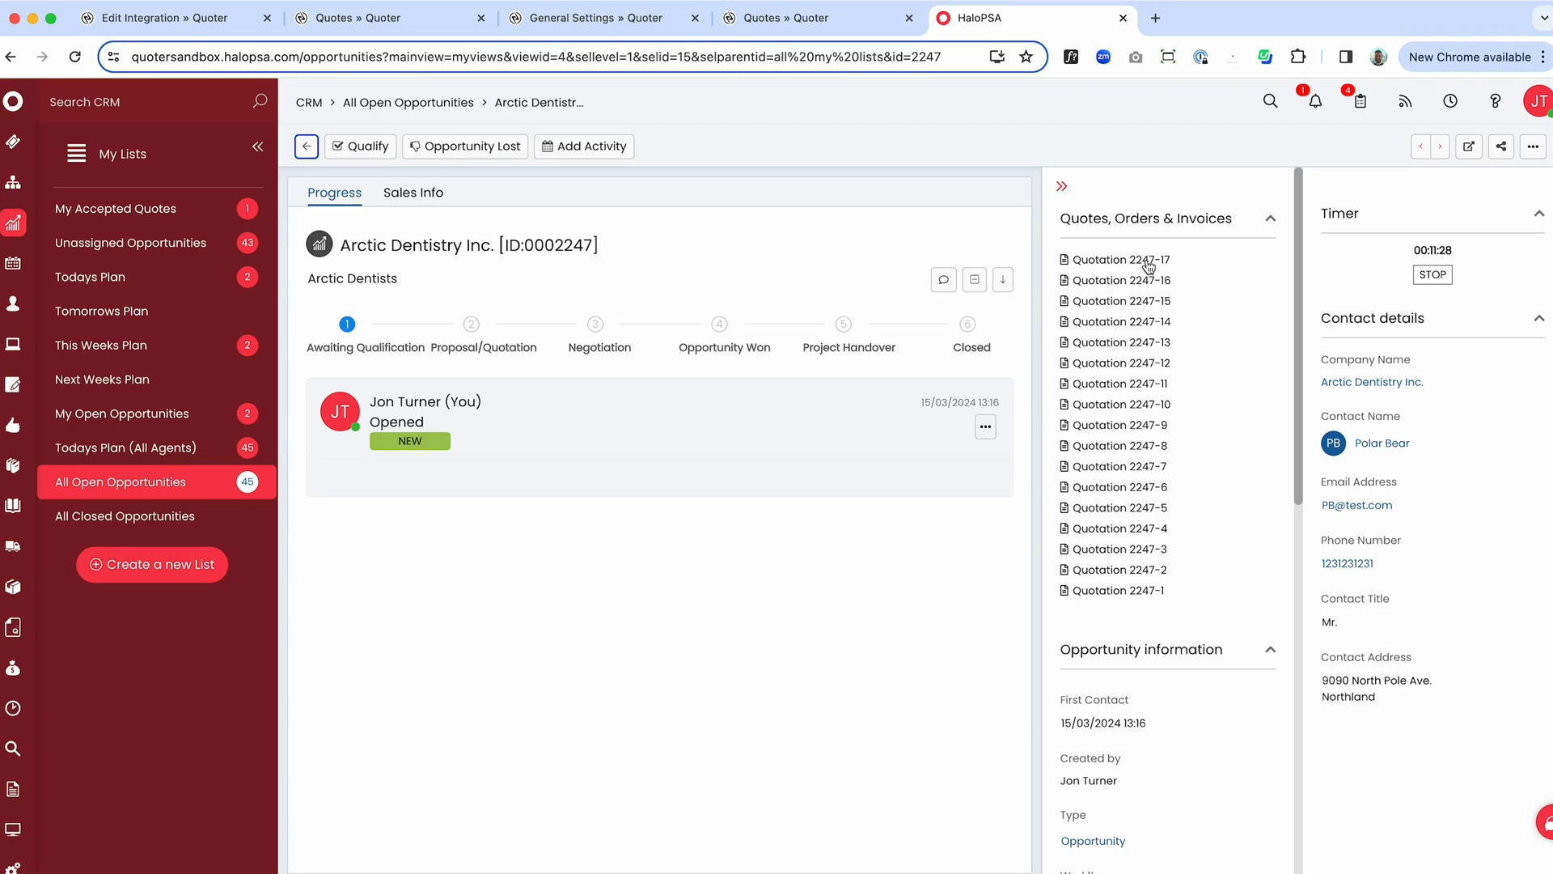
{"action": "right_click", "coordinate": [827, 647]}
{"action": "left_click", "coordinate": [904, 644]}
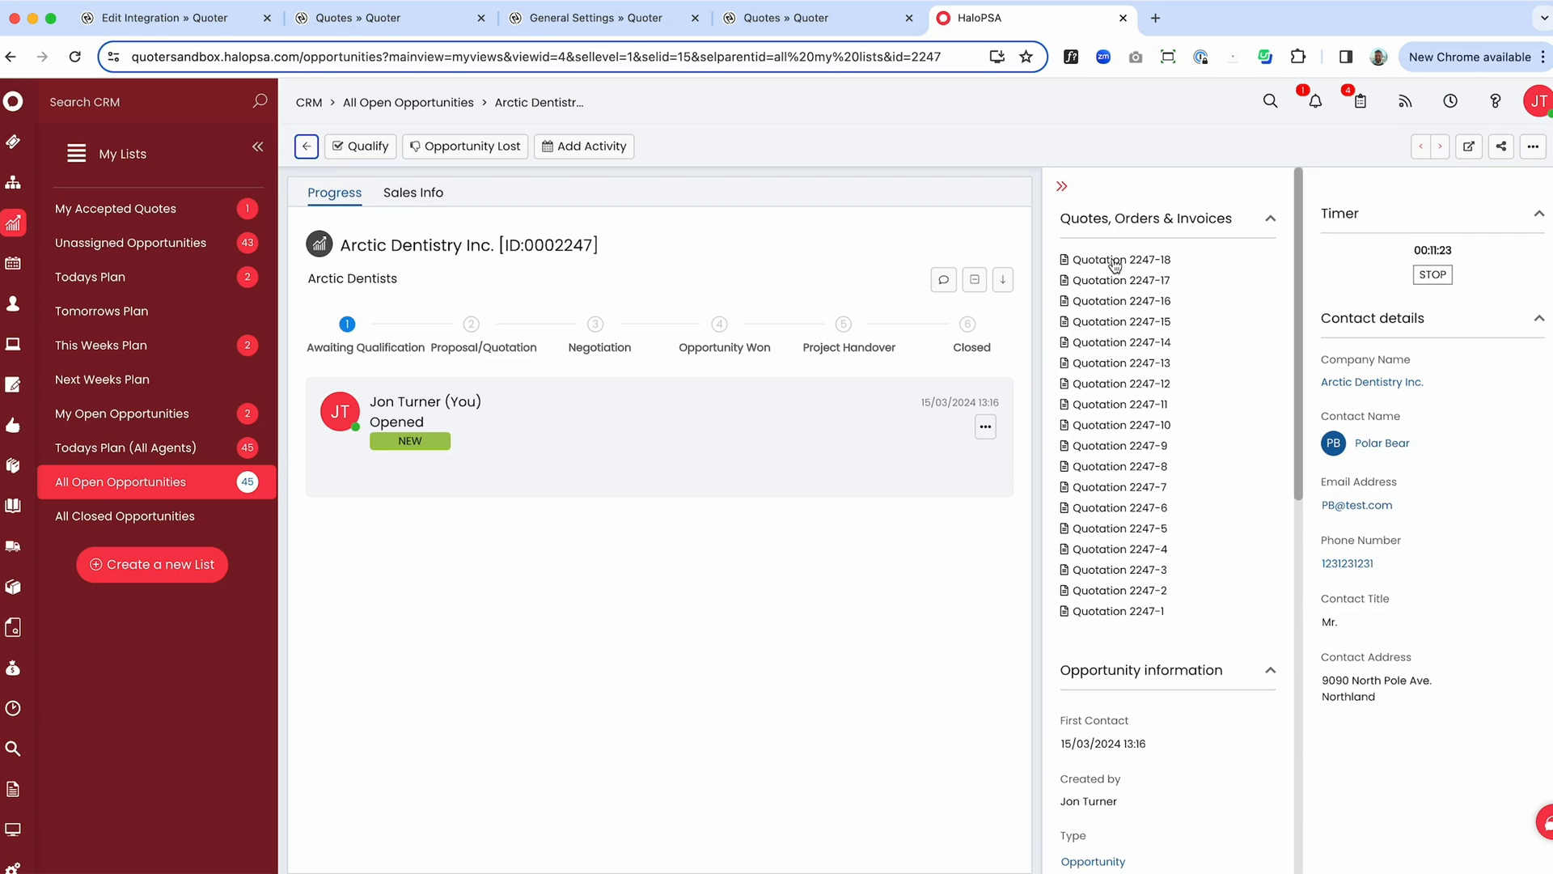
View draft Quotation 2247-18 in HaloPSA, then go back to Quoter's quotes list
{"action": "left_click", "coordinate": [1115, 260]}
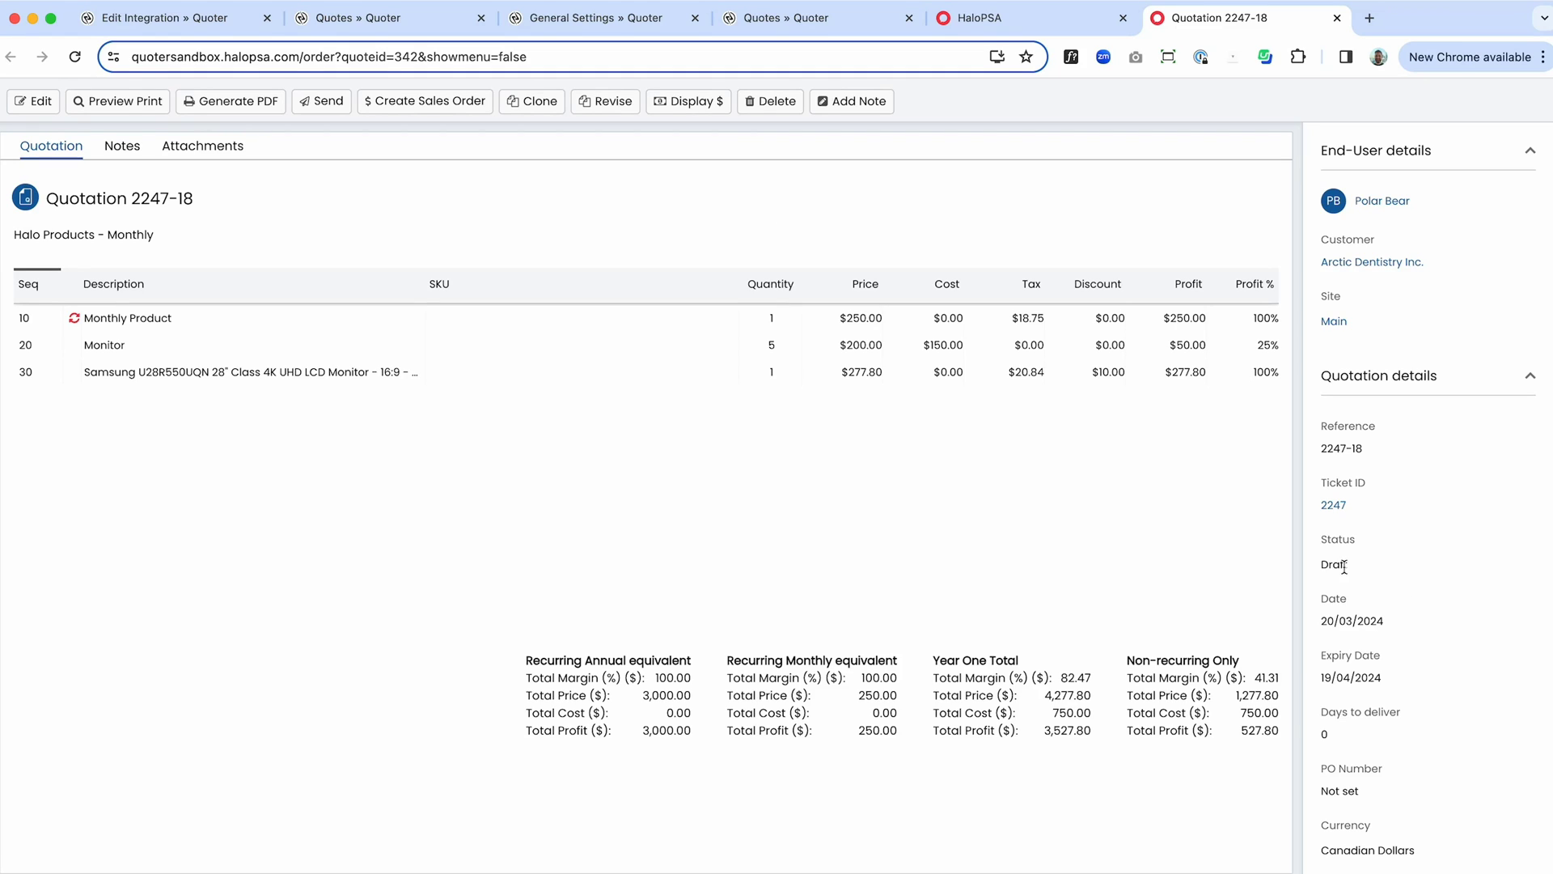
{"action": "left_click", "coordinate": [772, 24]}
Reload the quotes list, check quote 5738's customer view at $1,297.25, then start revising it
{"action": "right_click", "coordinate": [1105, 337]}
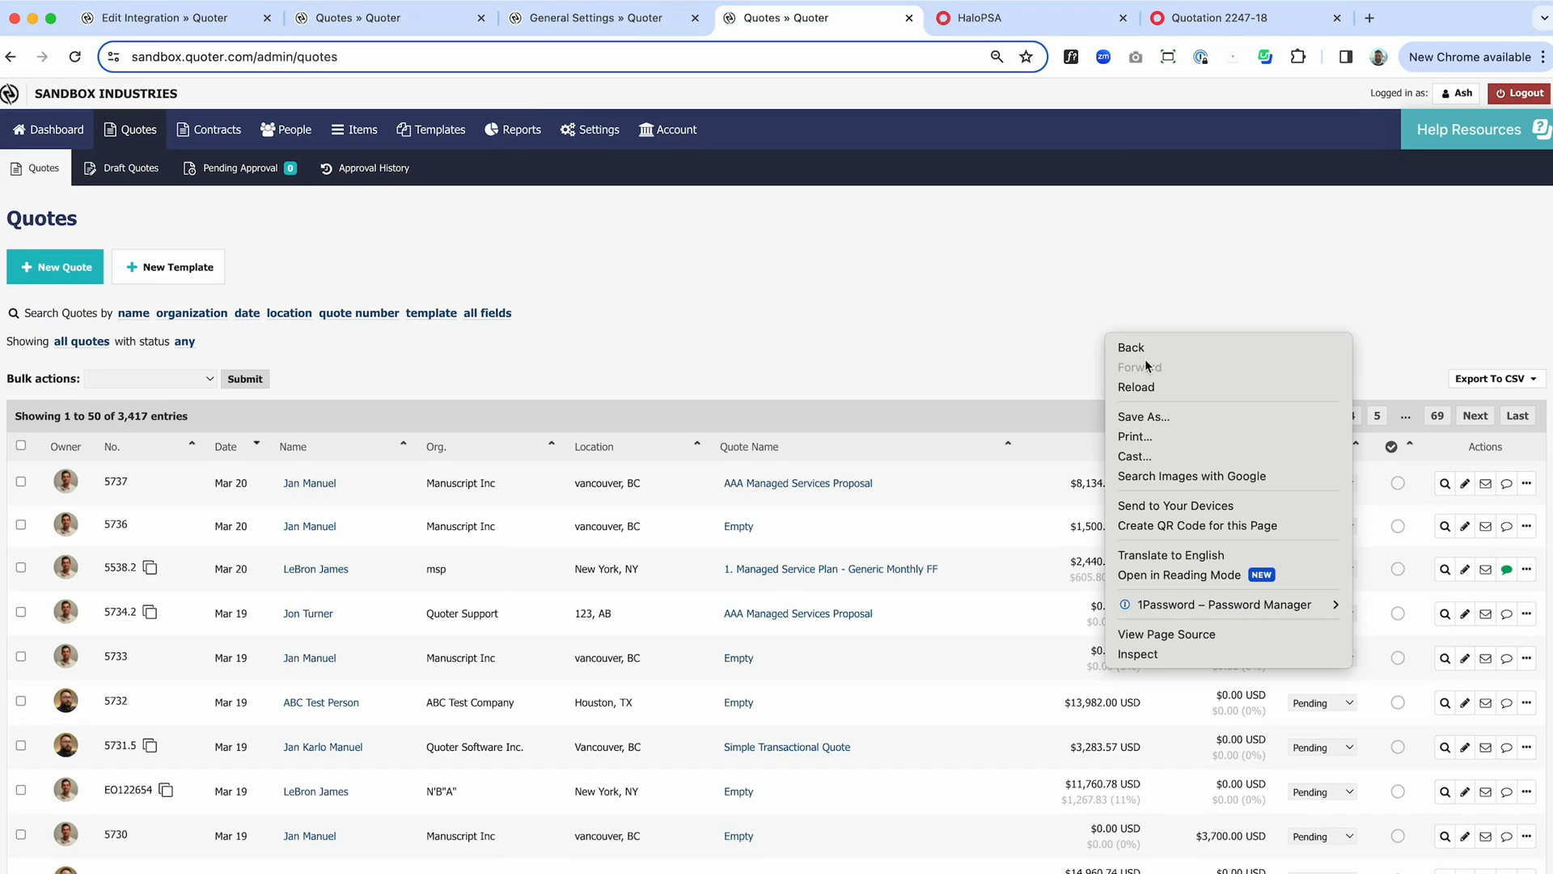
{"action": "left_click", "coordinate": [1150, 387]}
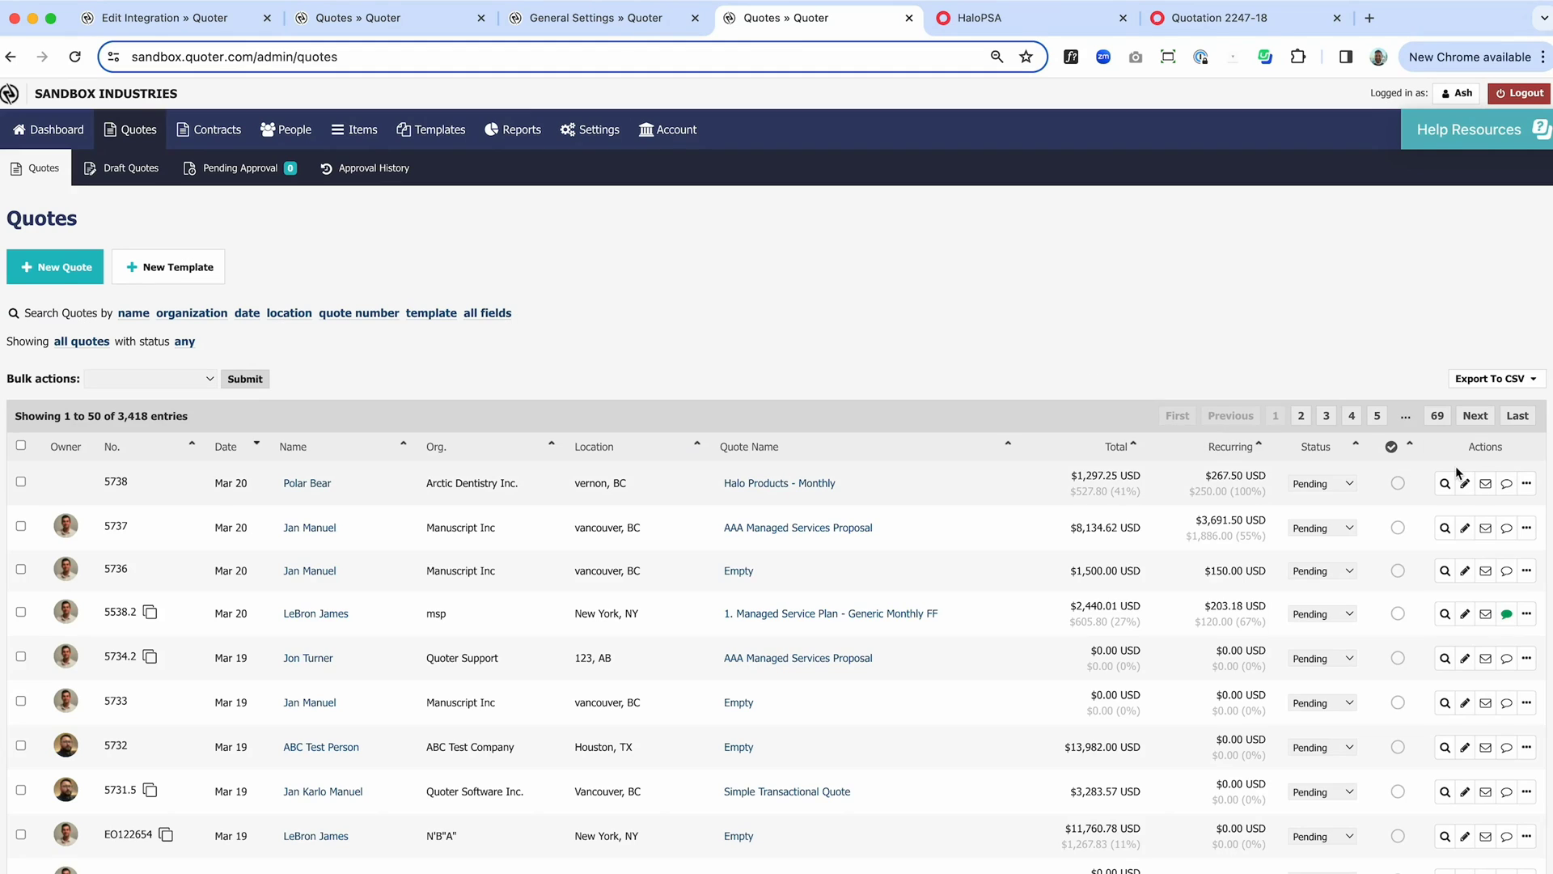
{"action": "left_click", "coordinate": [1445, 486]}
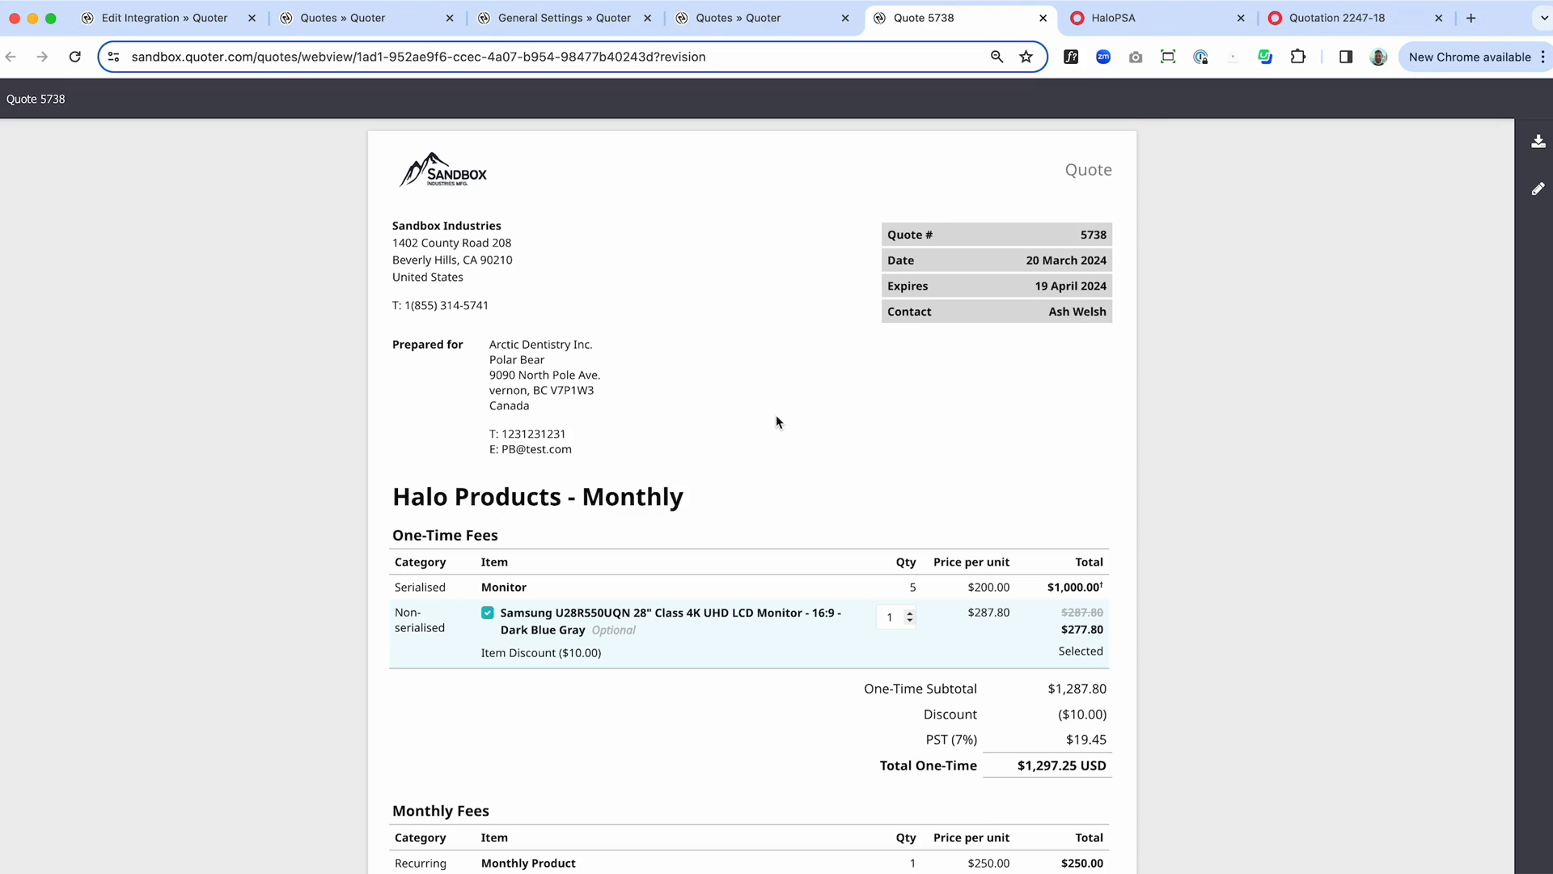
{"action": "scroll", "coordinate": [779, 421], "scroll_direction": "down", "scroll_amount": 5}
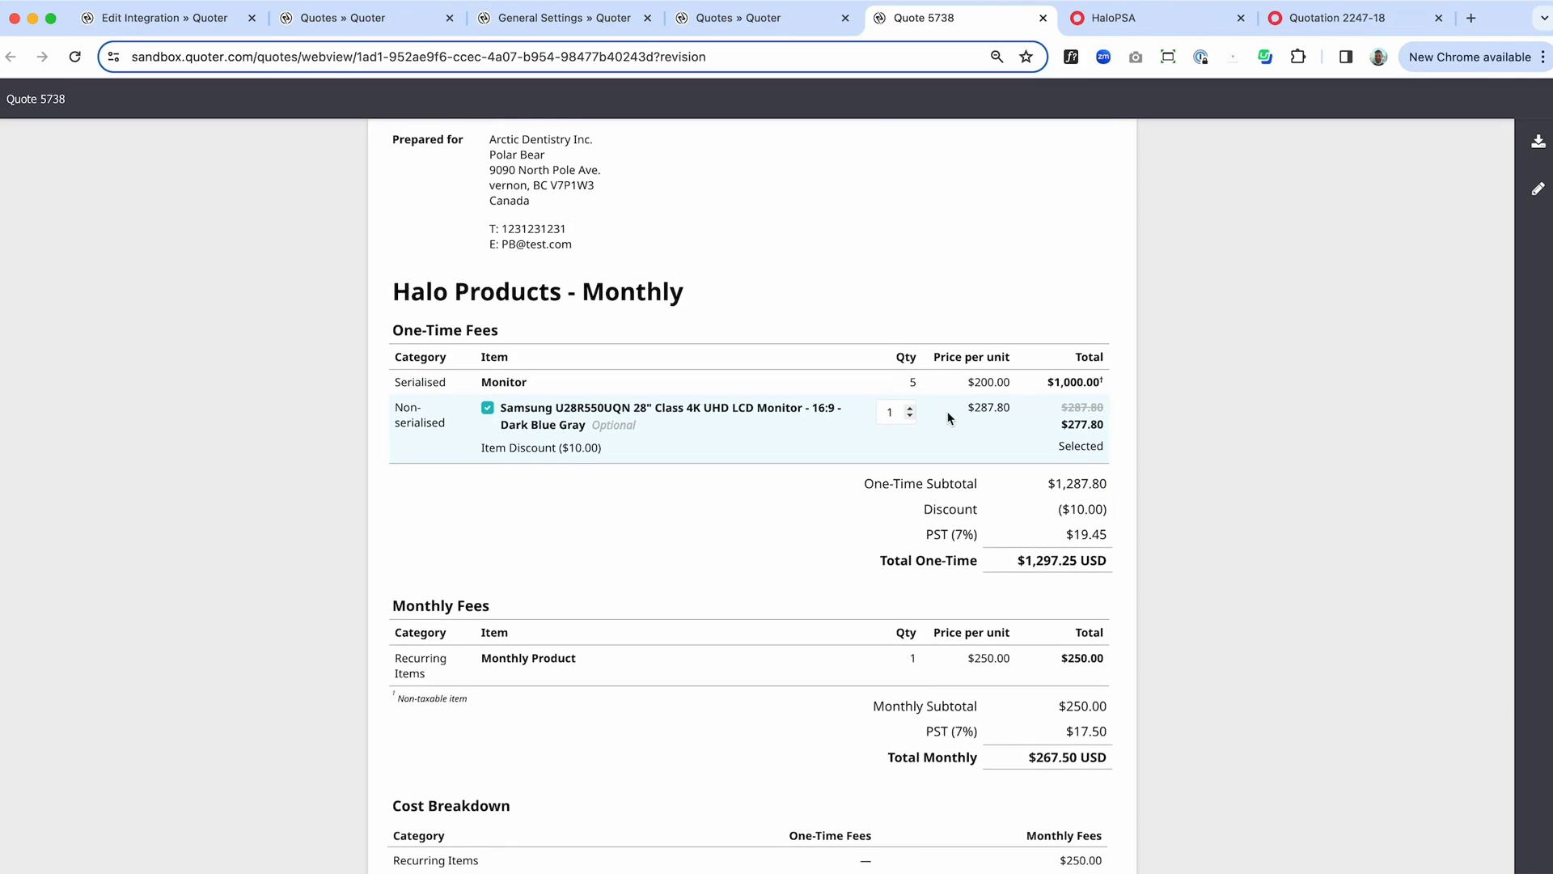
{"action": "scroll", "coordinate": [949, 417], "scroll_direction": "up", "scroll_amount": 7}
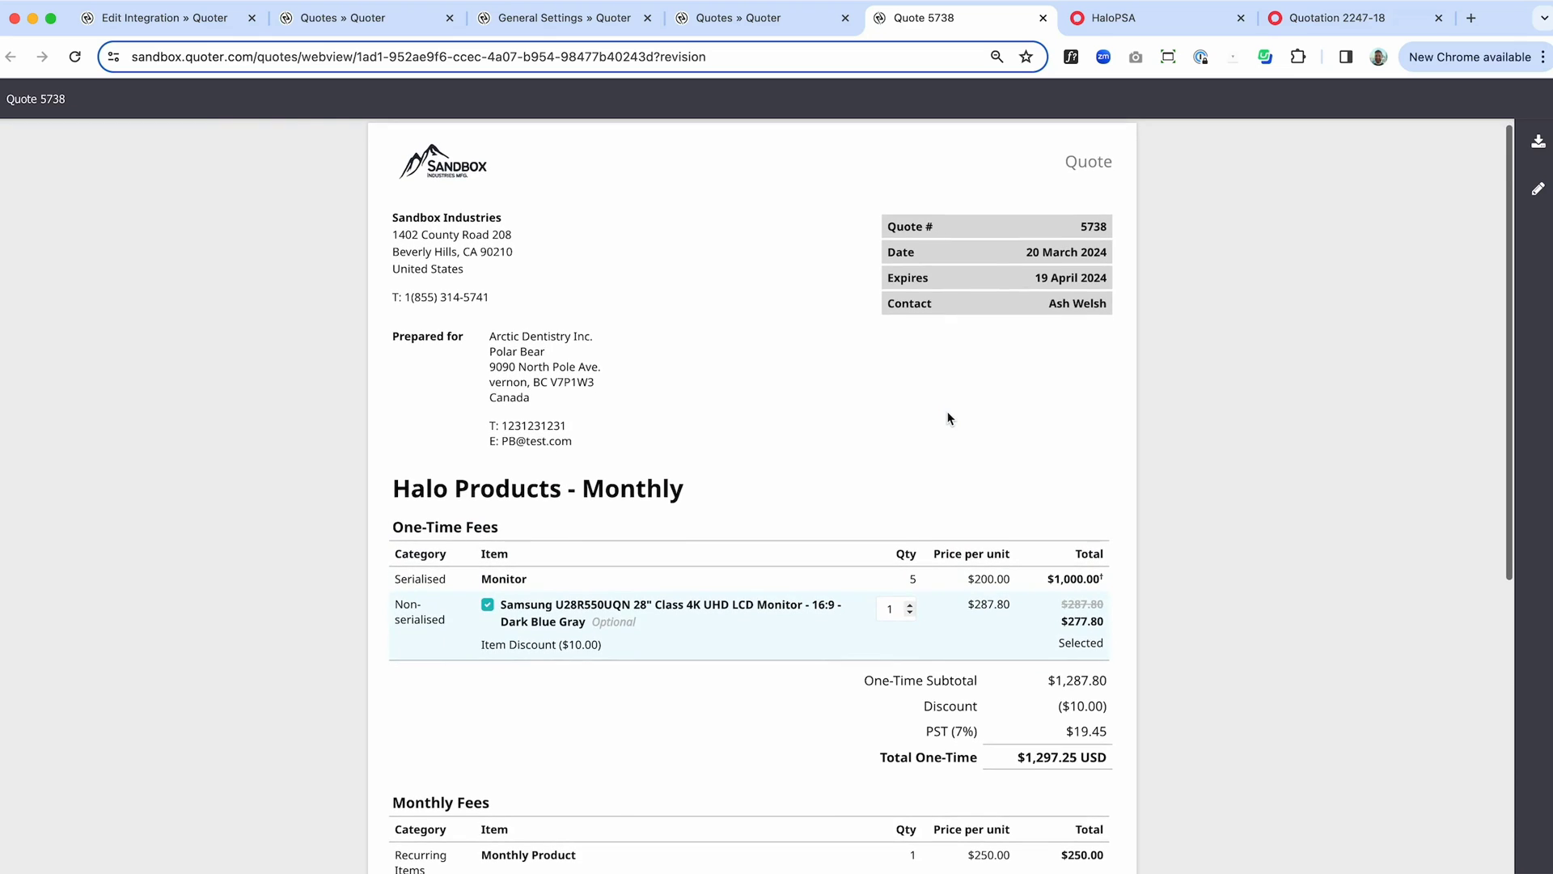
{"action": "scroll", "coordinate": [949, 418], "scroll_direction": "down", "scroll_amount": 14}
{"action": "scroll", "coordinate": [949, 417], "scroll_direction": "up", "scroll_amount": 15}
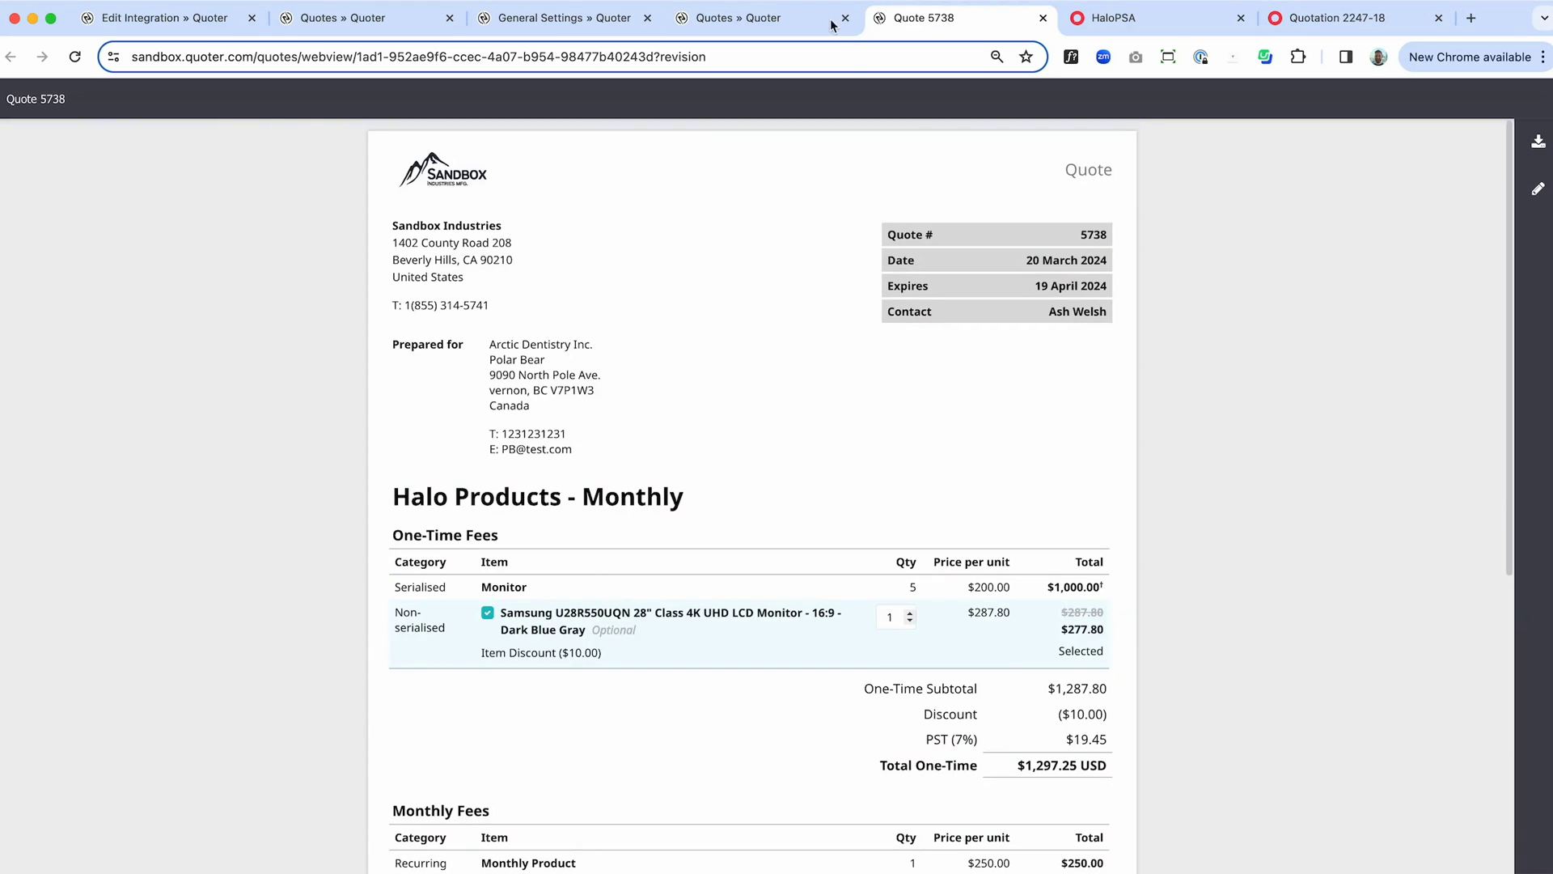
{"action": "left_click", "coordinate": [777, 22]}
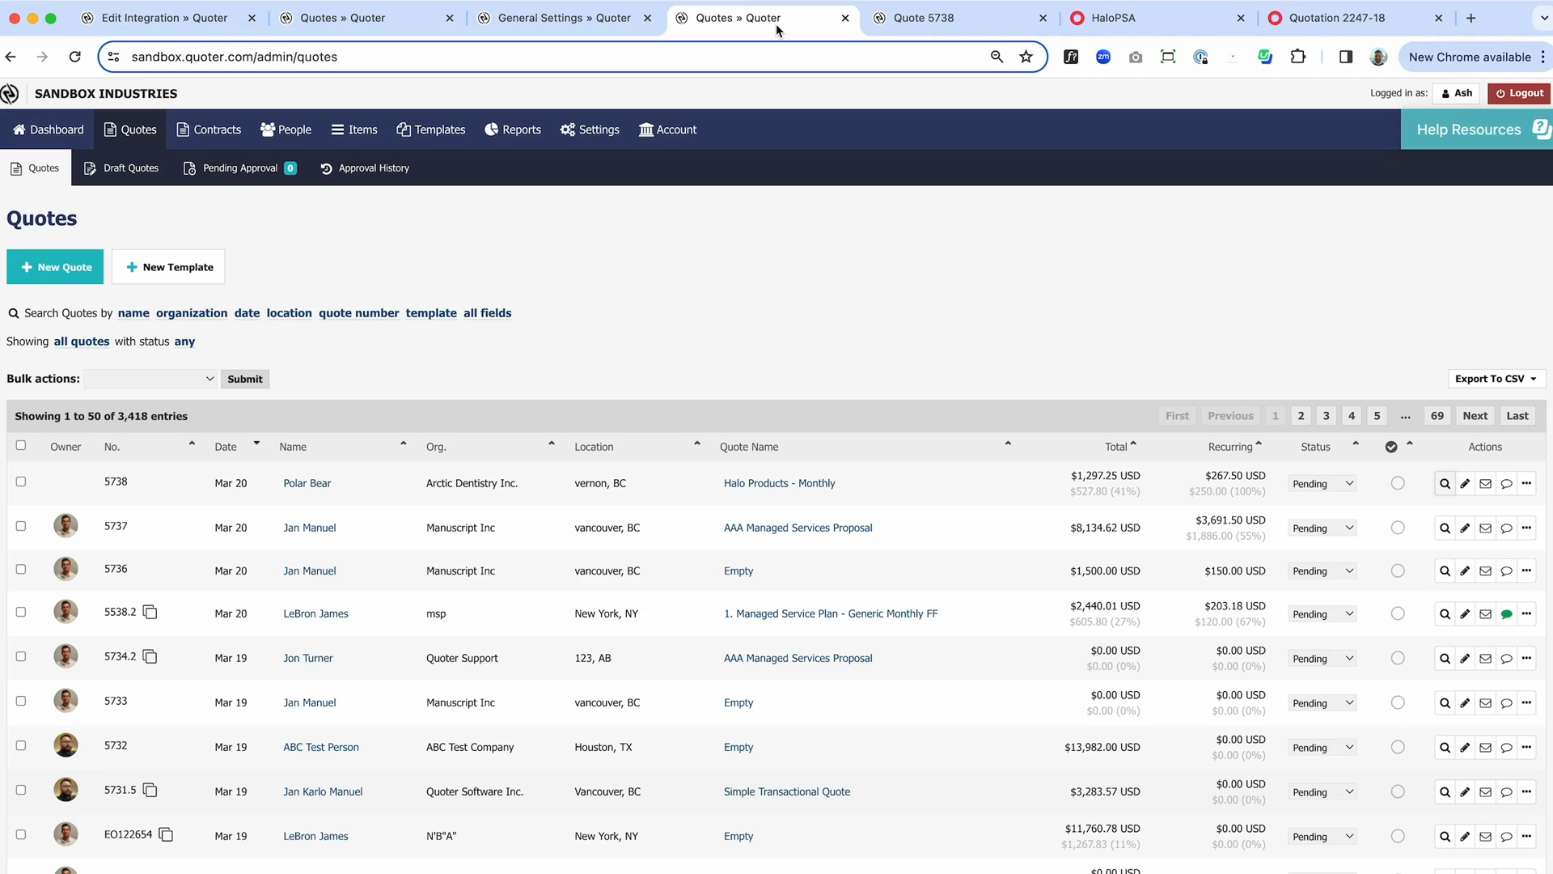
{"action": "left_click", "coordinate": [1465, 483]}
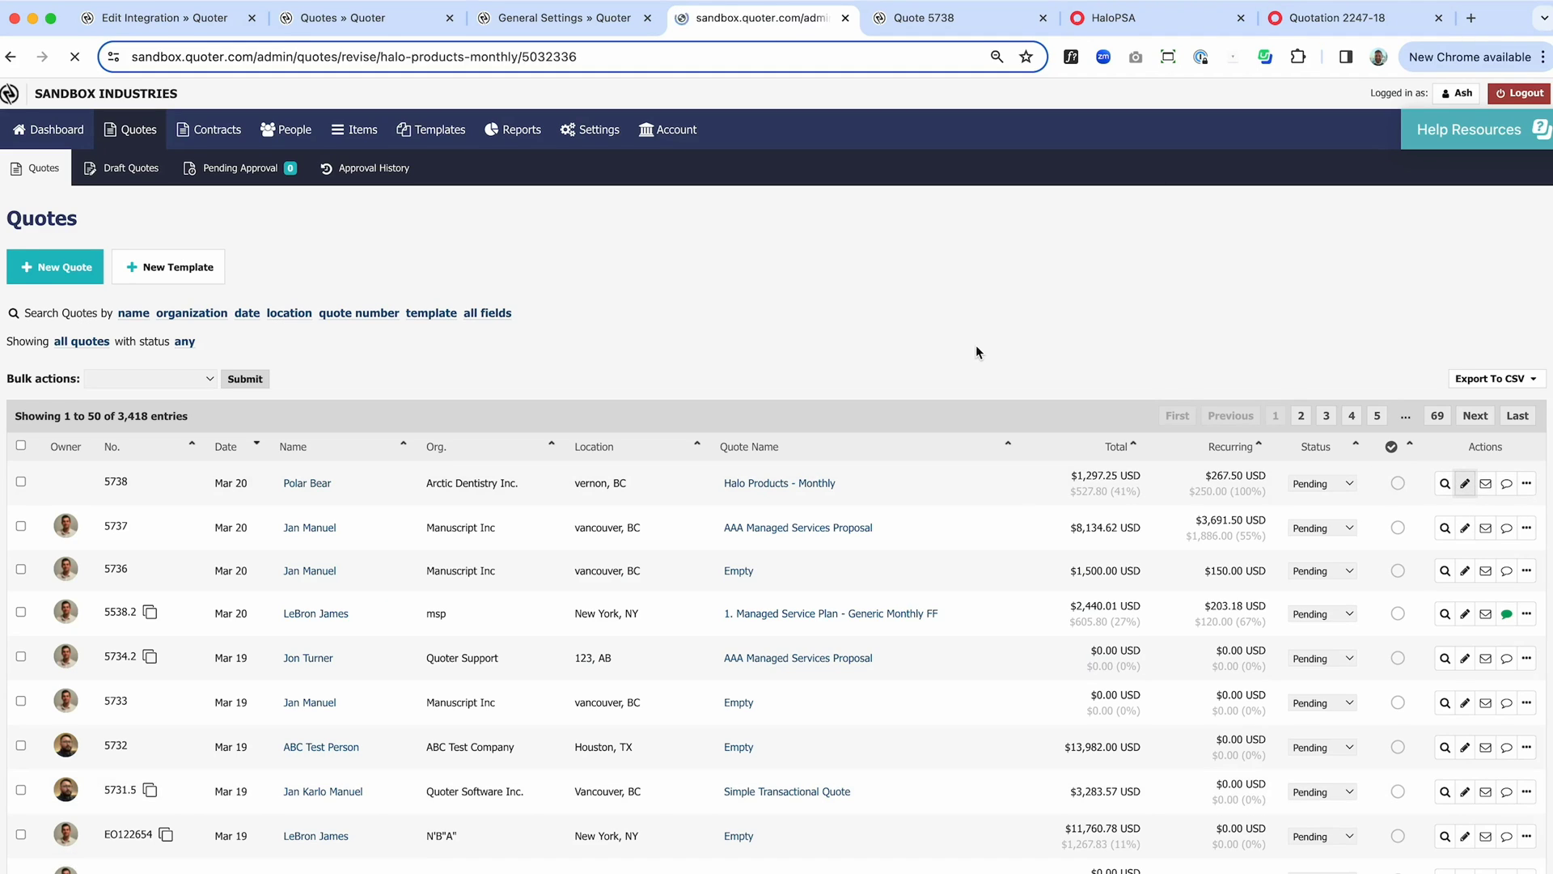
Enable Electronic Acceptance under Acceptance & Payments and republish the quote as revision 5738.2
{"action": "scroll", "coordinate": [458, 461], "scroll_direction": "down", "scroll_amount": 2}
{"action": "scroll", "coordinate": [460, 464], "scroll_direction": "down", "scroll_amount": 10}
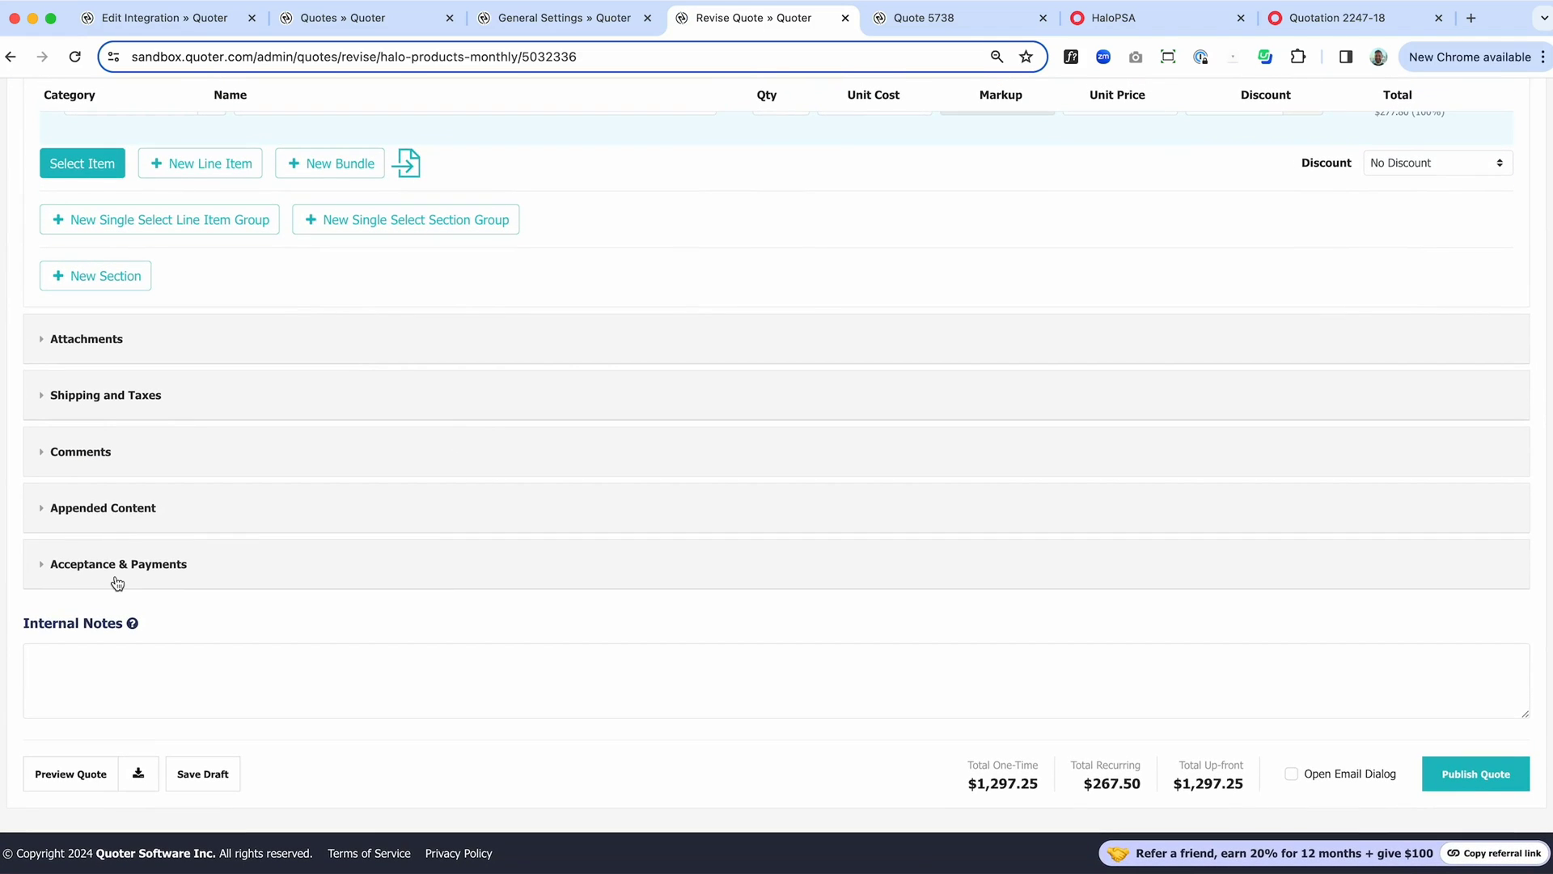
{"action": "left_click", "coordinate": [117, 579]}
{"action": "left_click", "coordinate": [46, 649]}
{"action": "scroll", "coordinate": [544, 645], "scroll_direction": "down", "scroll_amount": 2}
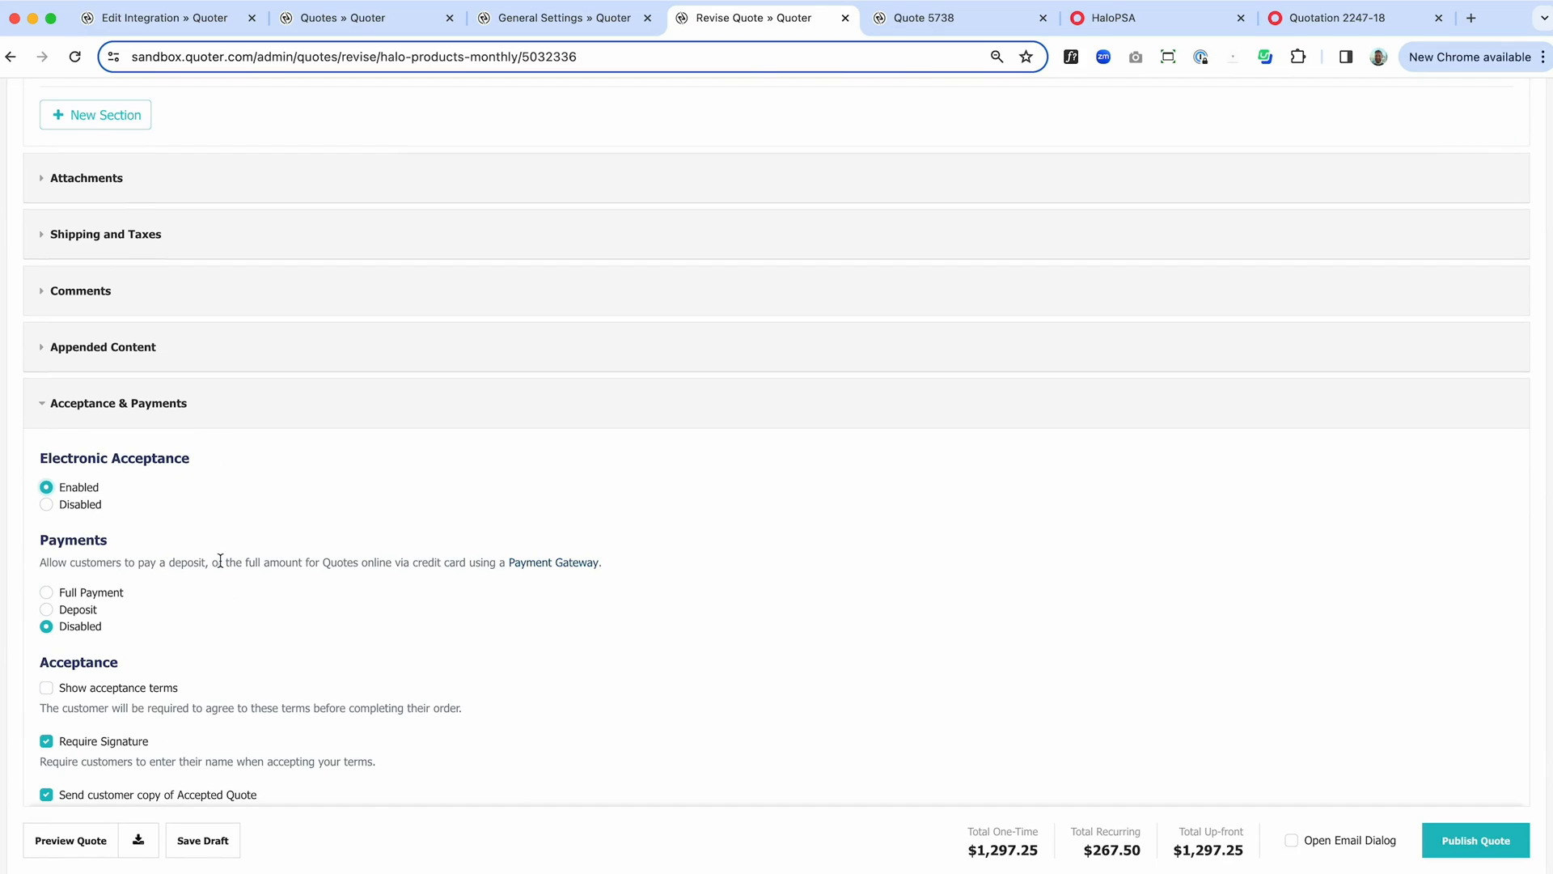
{"action": "scroll", "coordinate": [628, 546], "scroll_direction": "down", "scroll_amount": 3}
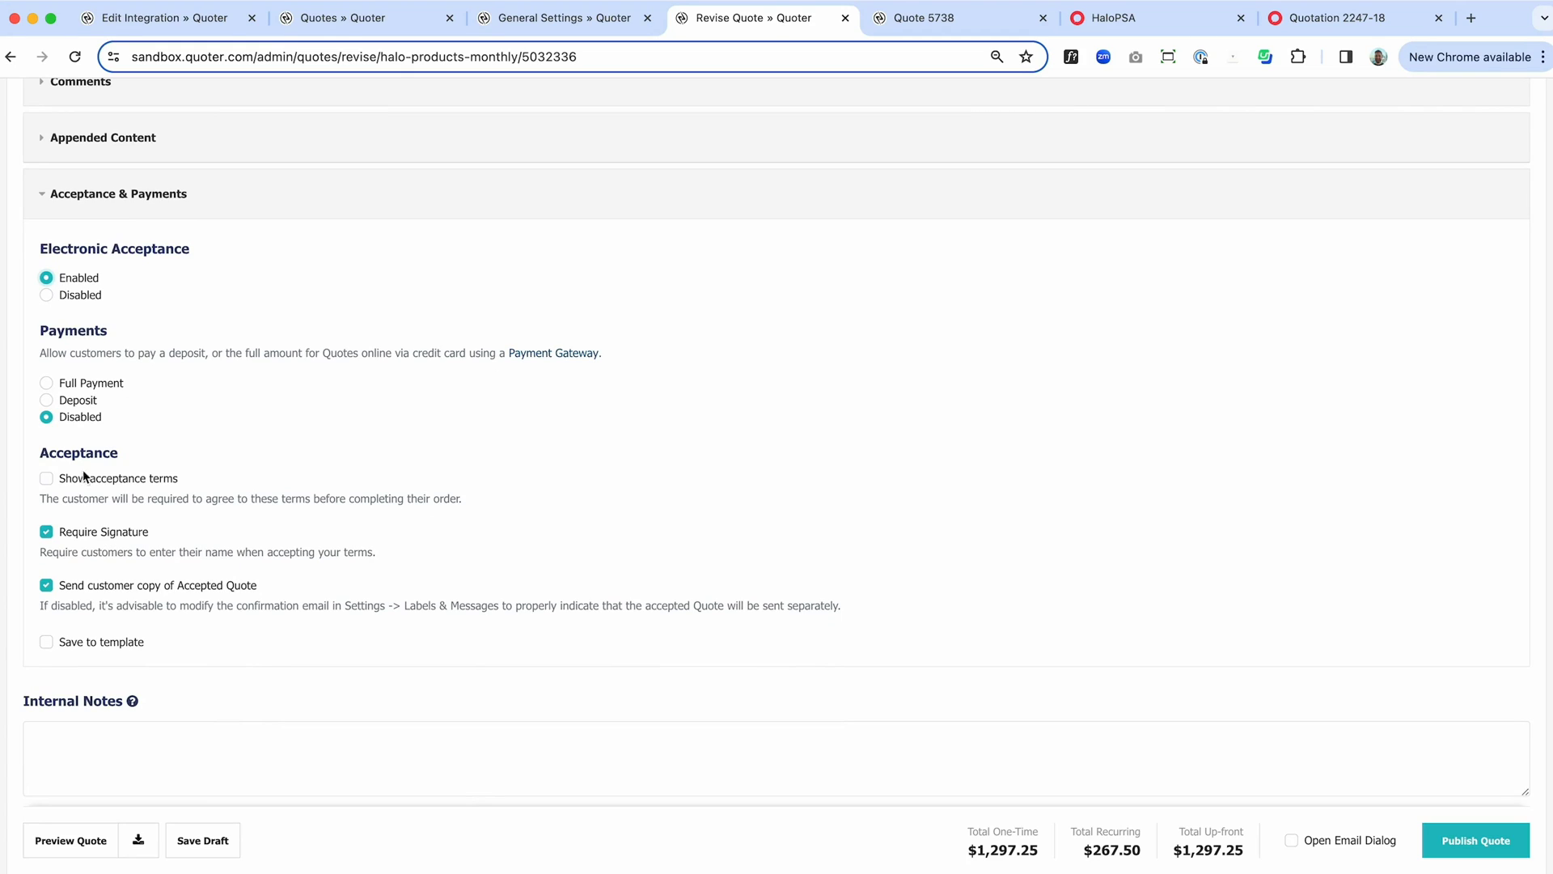
{"action": "left_click", "coordinate": [47, 478]}
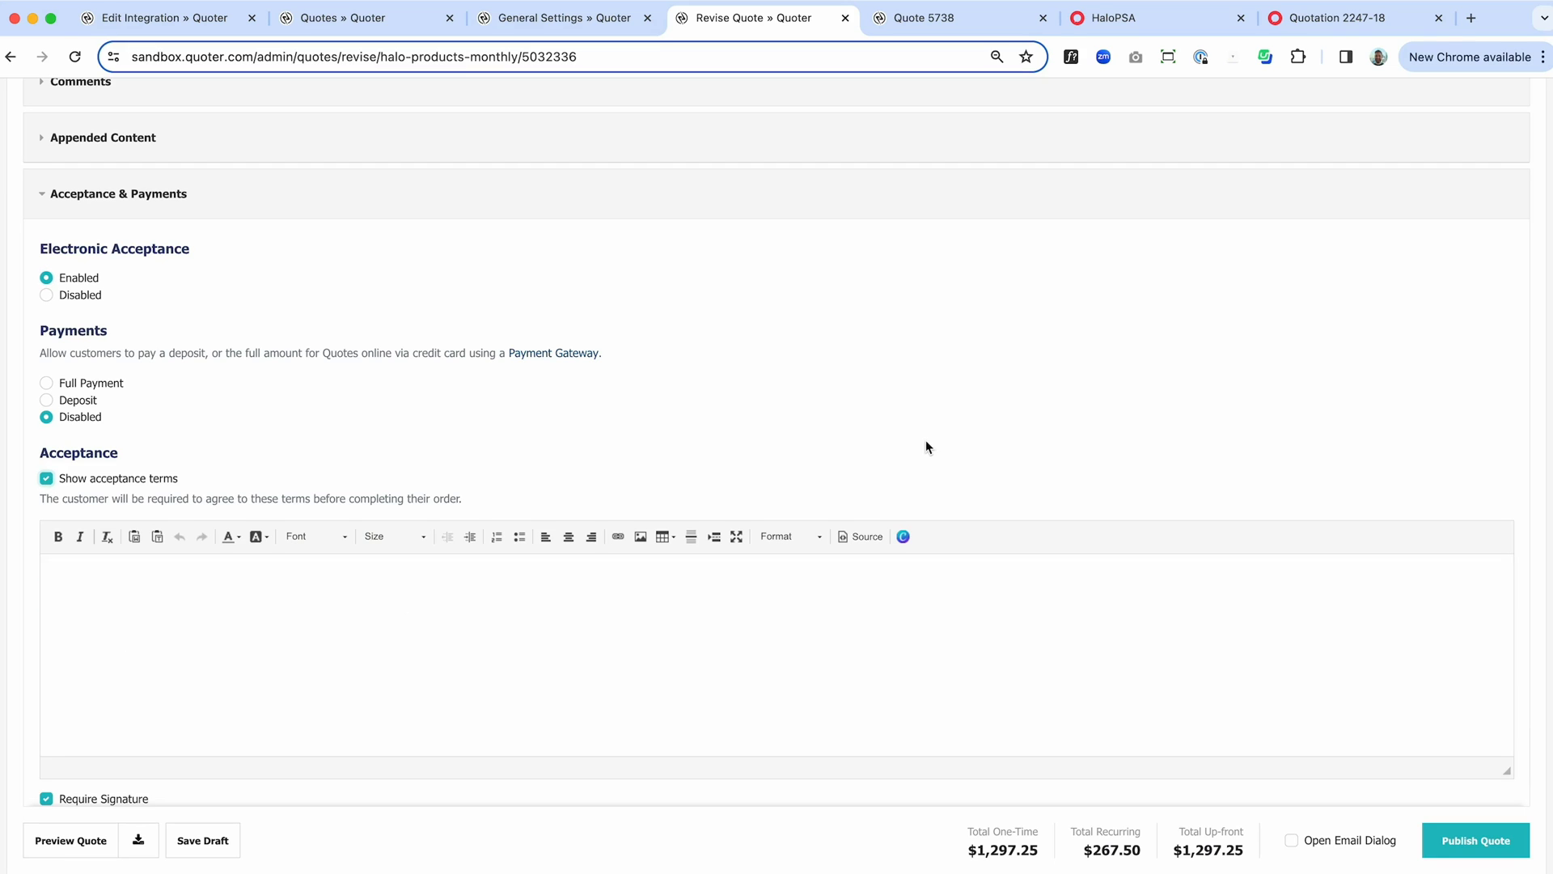
{"action": "left_click", "coordinate": [46, 478]}
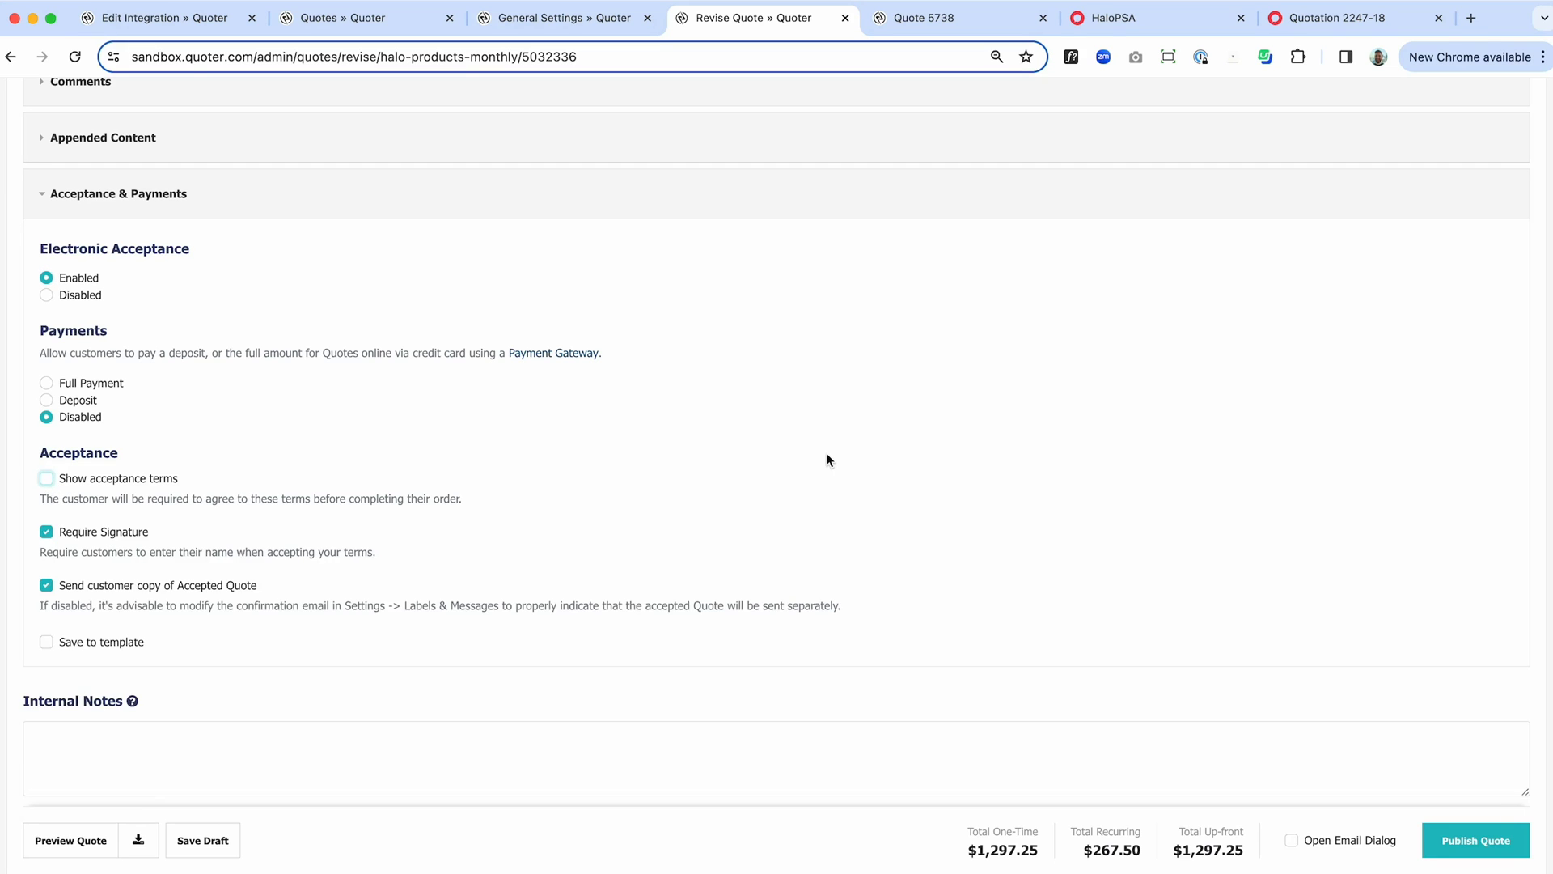
{"action": "scroll", "coordinate": [827, 460], "scroll_direction": "down", "scroll_amount": 2}
{"action": "left_click", "coordinate": [1463, 773]}
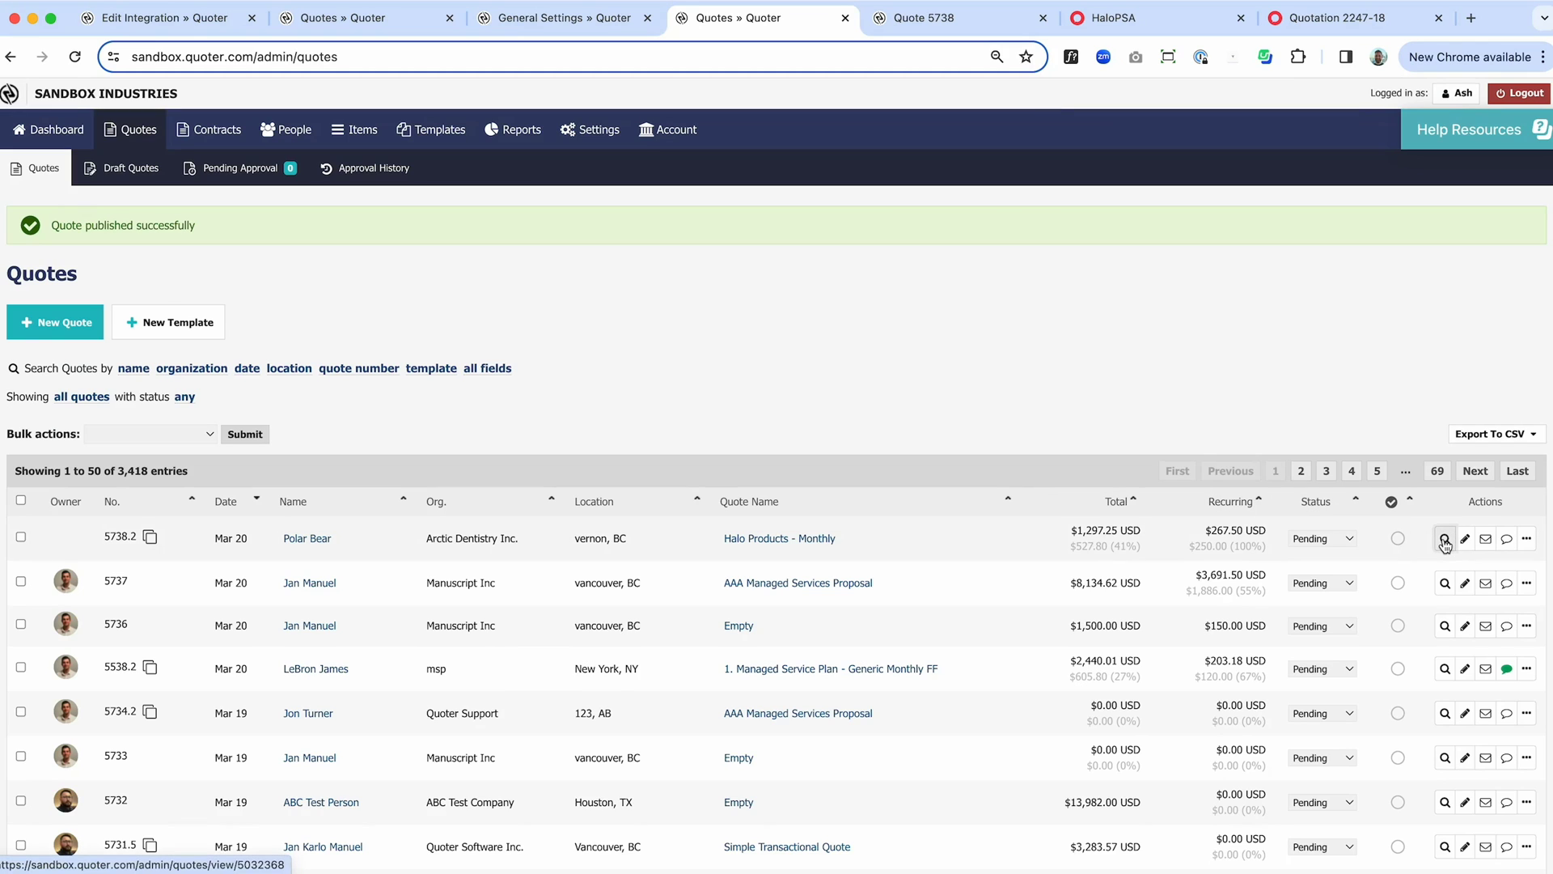
Open quote 5738.2's customer web view and raise the Samsung monitor quantity to 2
{"action": "left_click", "coordinate": [1445, 539]}
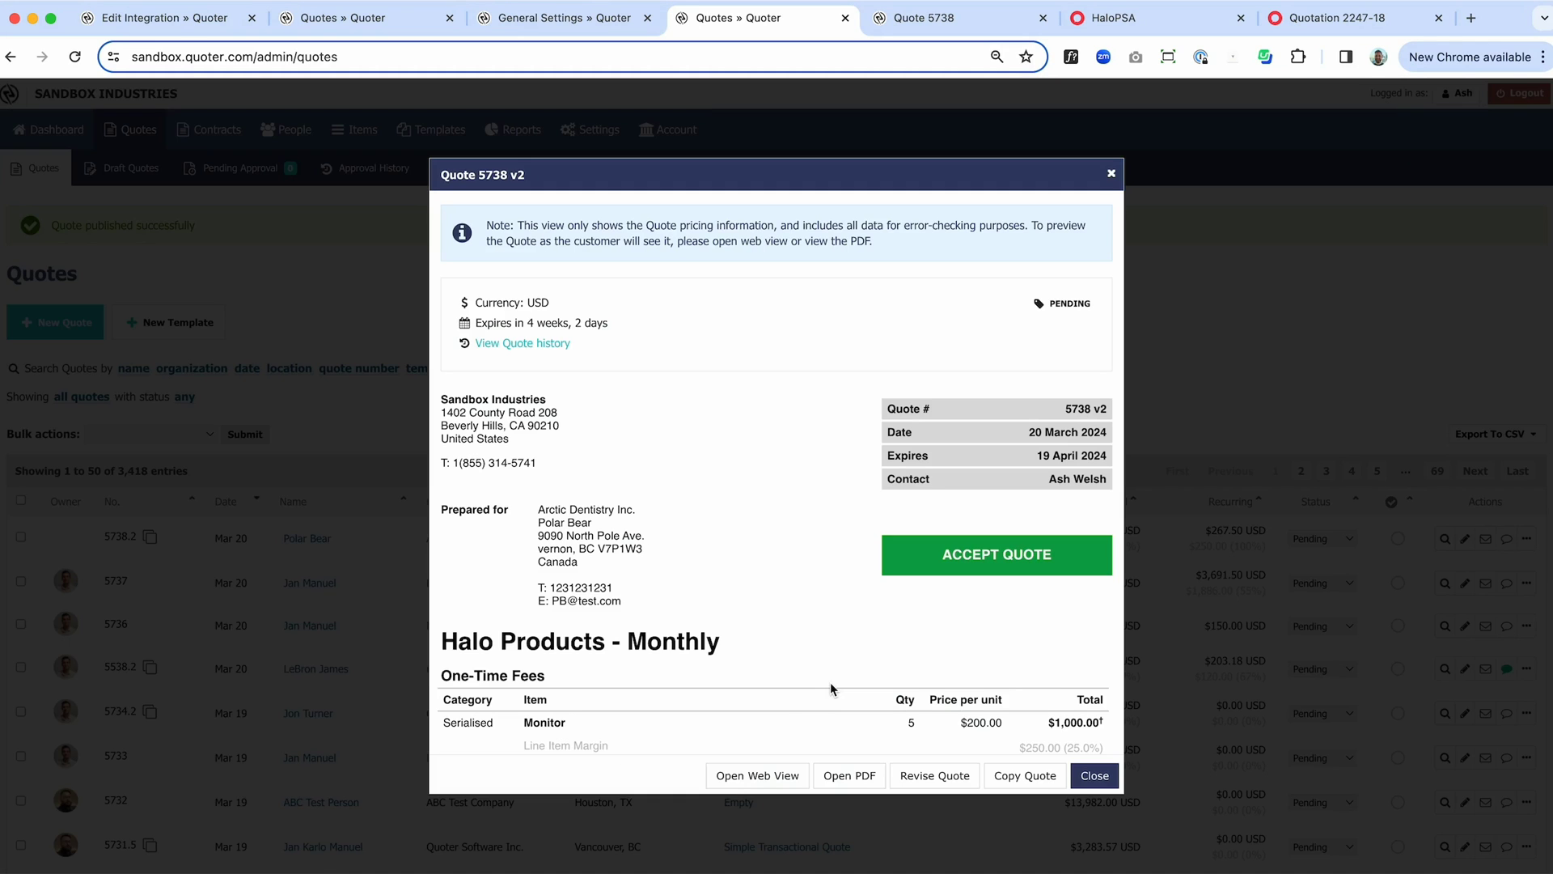
{"action": "left_click", "coordinate": [731, 789]}
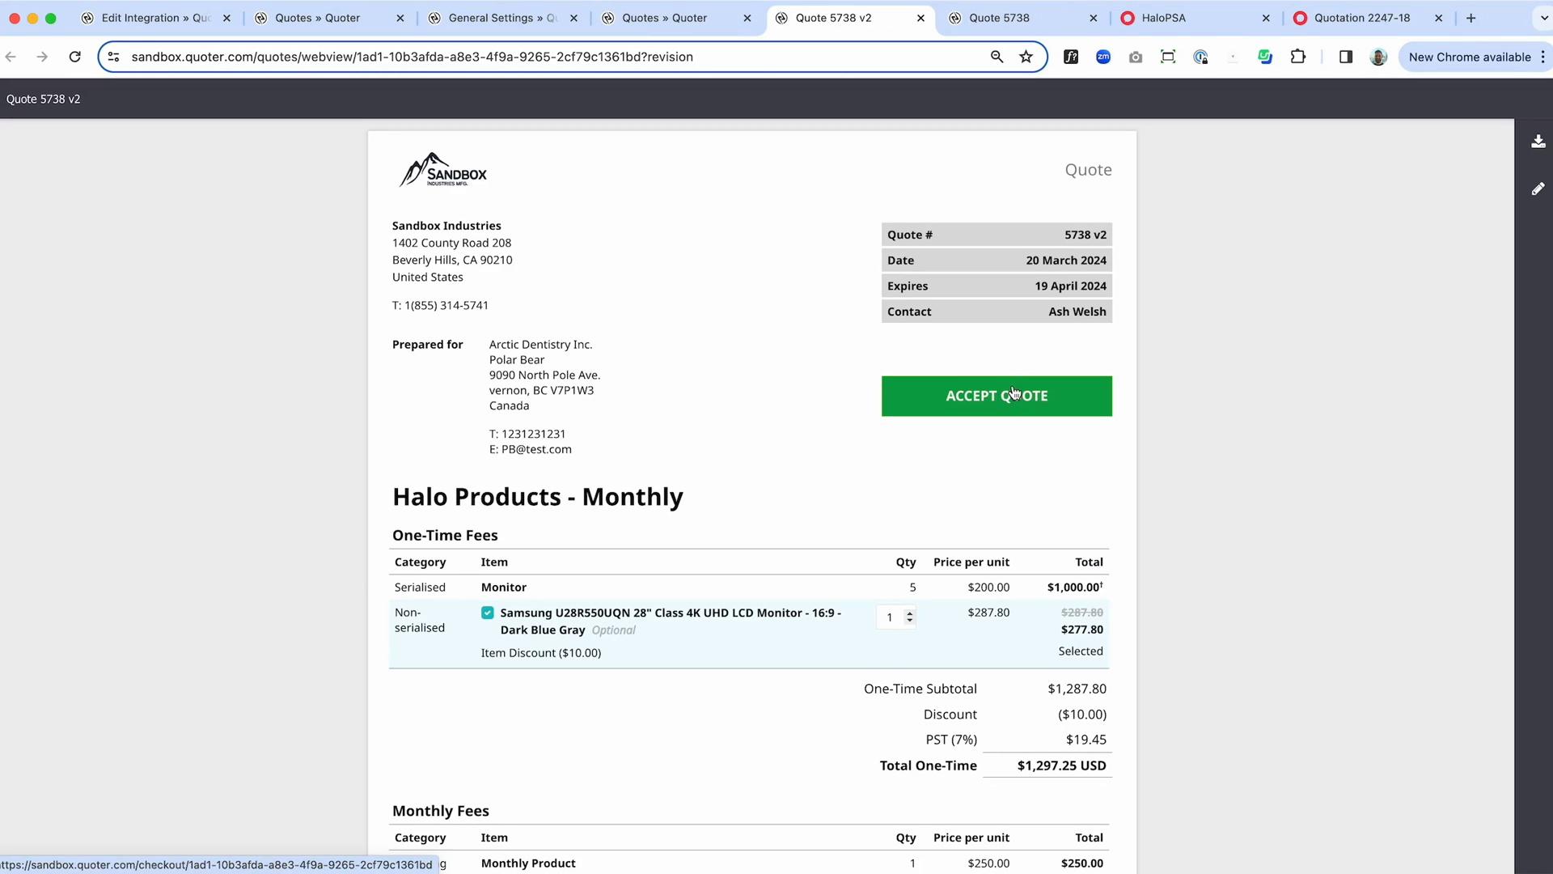
{"action": "left_click", "coordinate": [911, 615]}
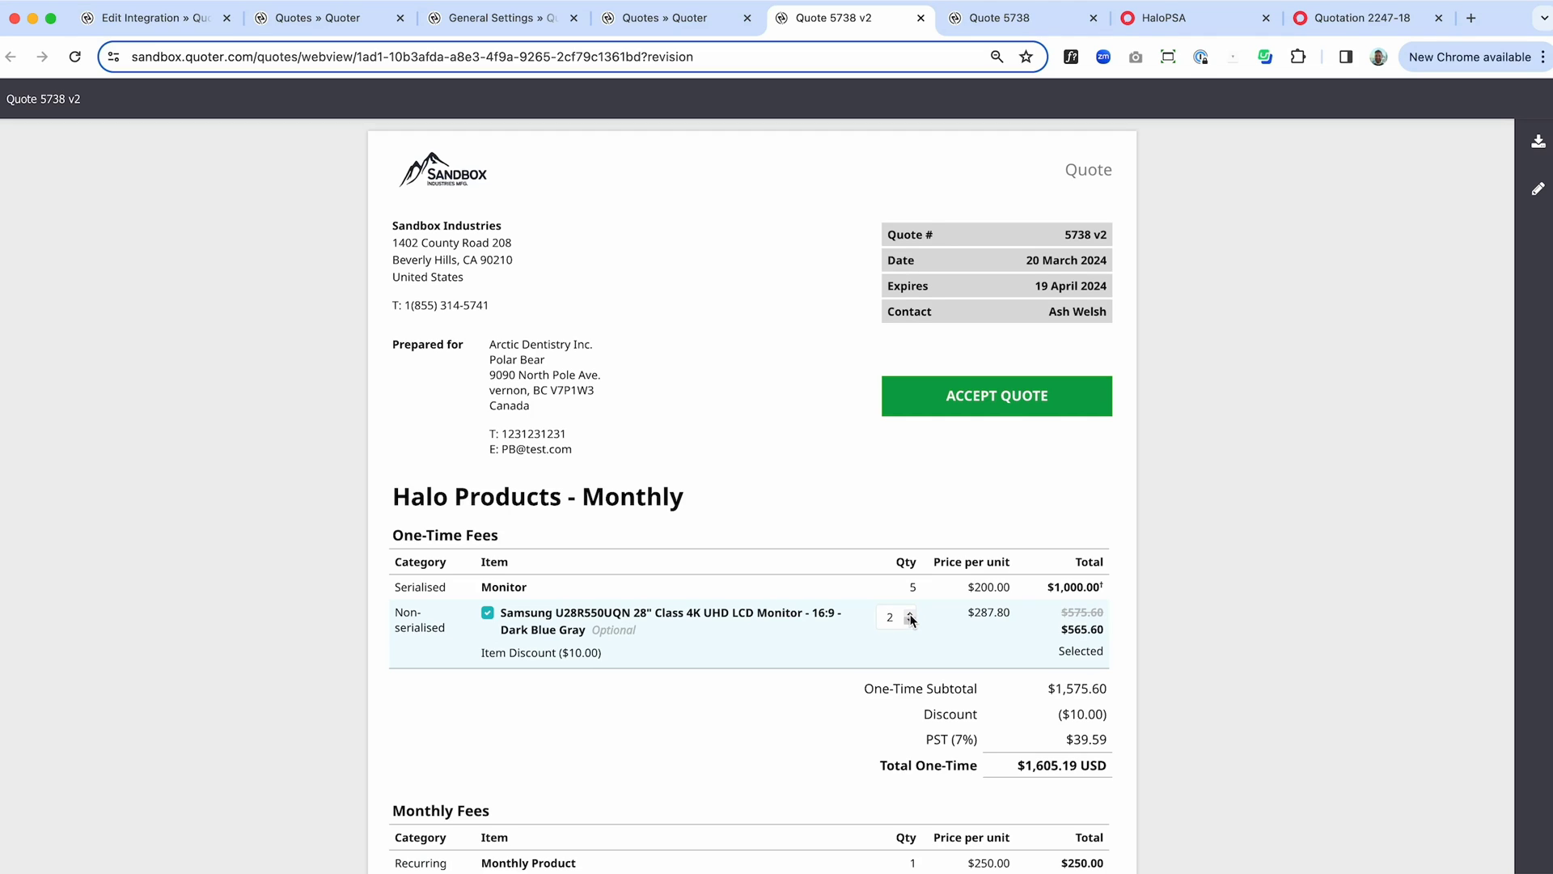
Accept the quote online, signing with the name 'Ash'
{"action": "left_click", "coordinate": [1015, 409]}
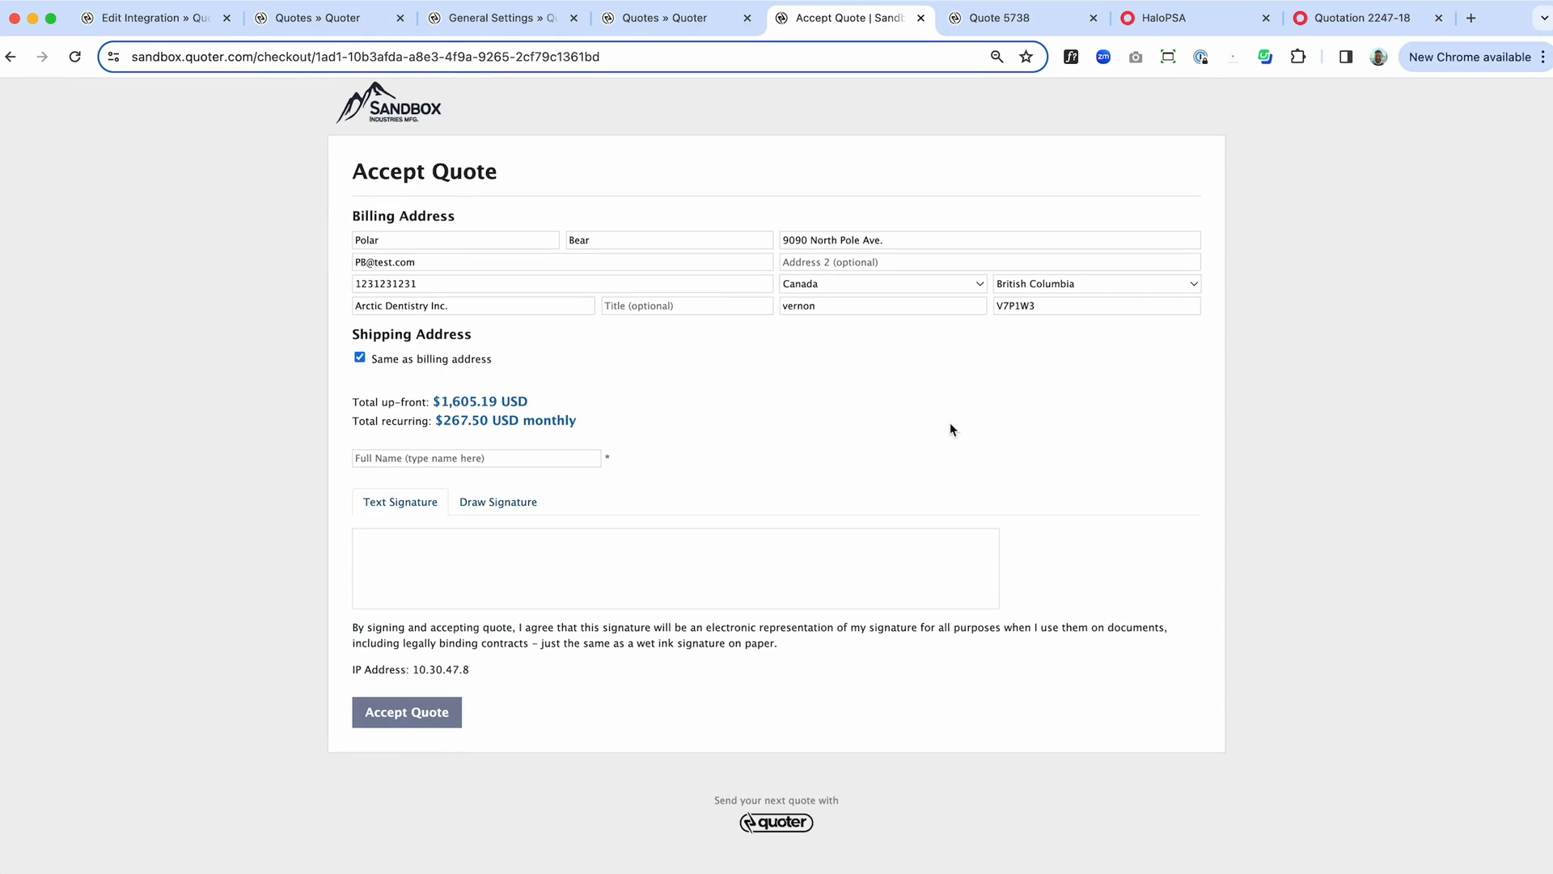
{"action": "left_click", "coordinate": [490, 458]}
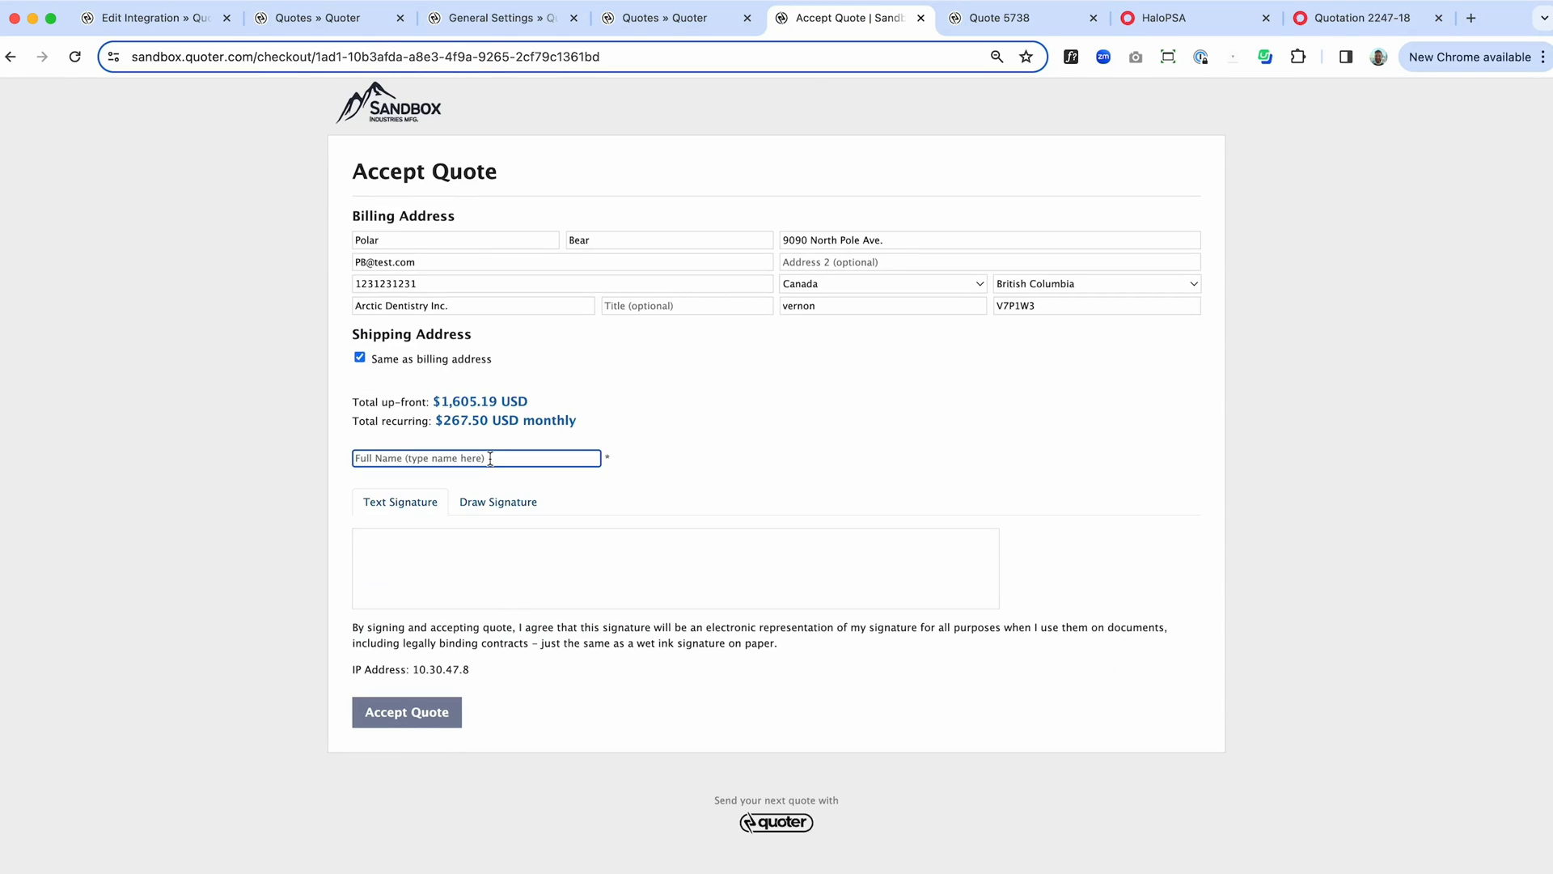
{"action": "type", "text": "Ash"}
{"action": "left_click", "coordinate": [413, 714]}
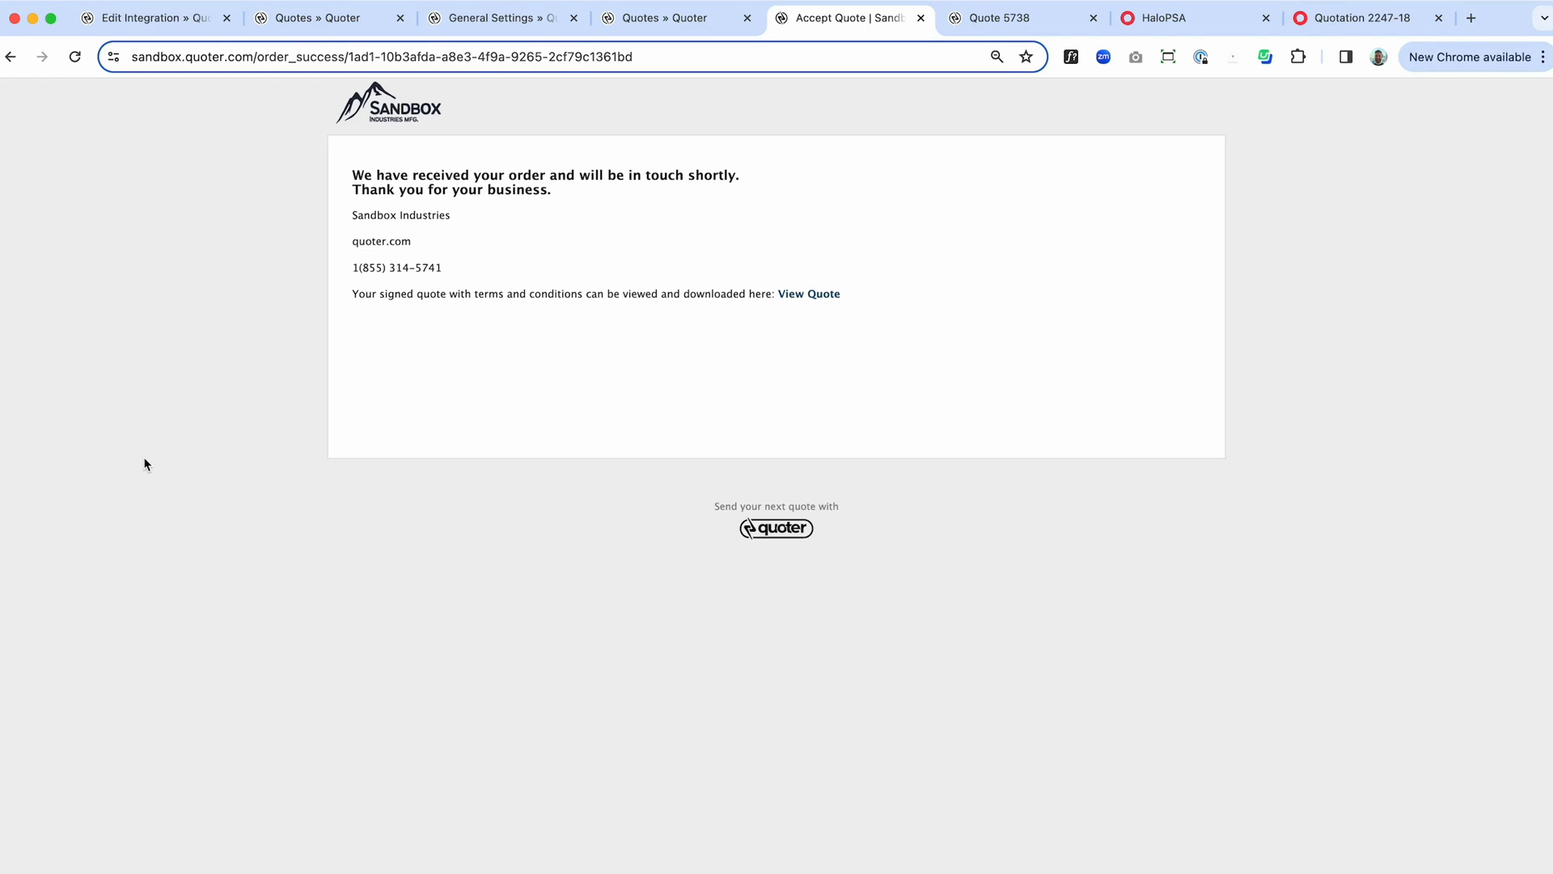
Reload the HaloPSA opportunity and open the Accepted Quotation 2247-19 with two monitors
{"action": "left_click", "coordinate": [1019, 28]}
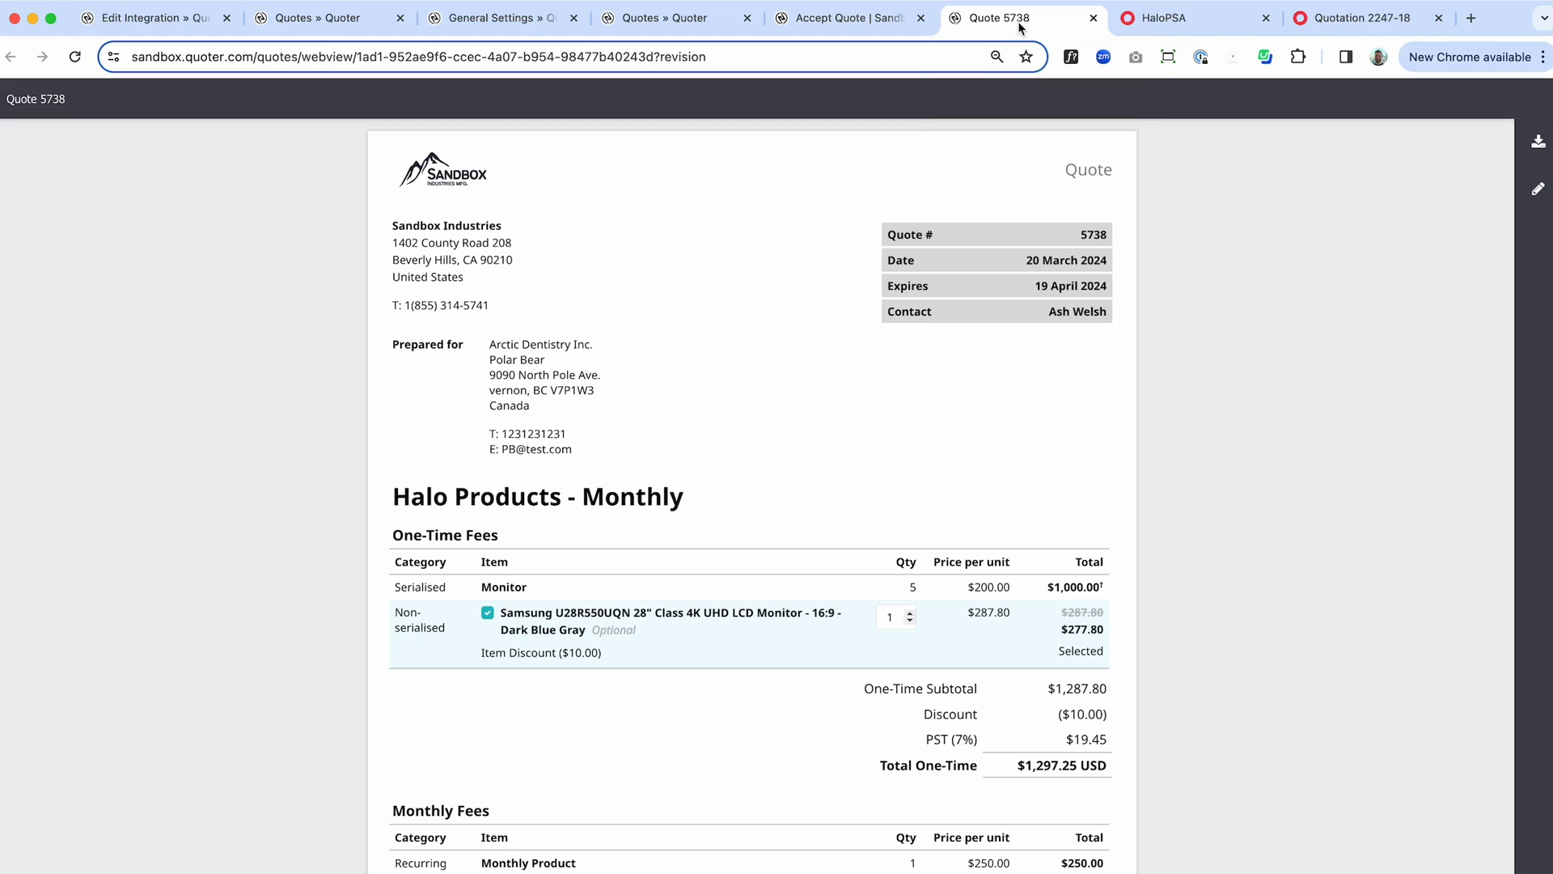
{"action": "left_click", "coordinate": [1183, 18]}
{"action": "right_click", "coordinate": [584, 595]}
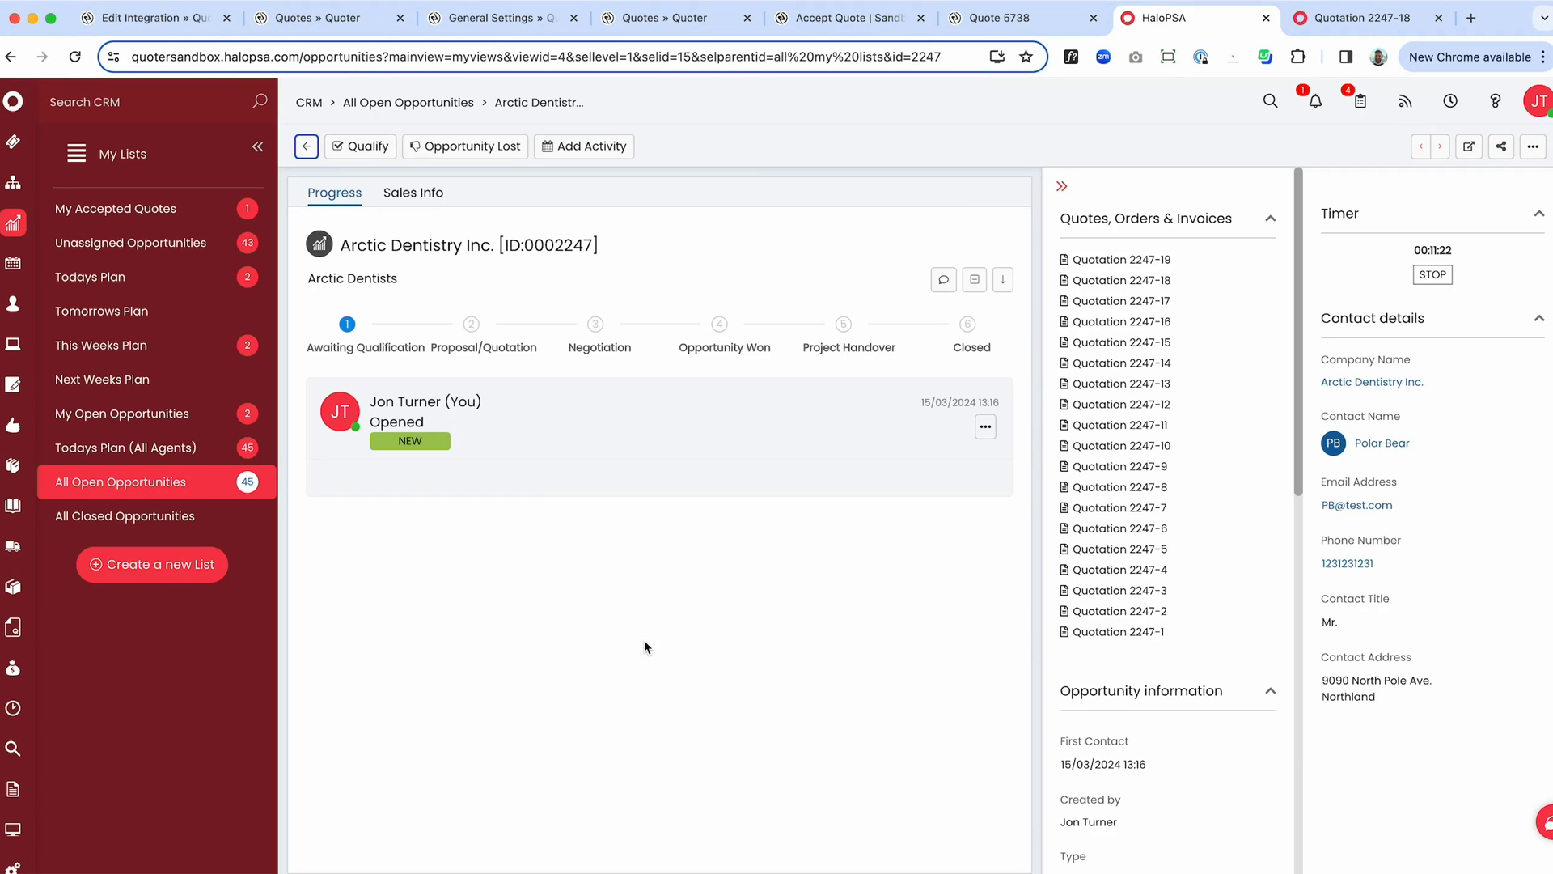
{"action": "left_click", "coordinate": [1117, 260]}
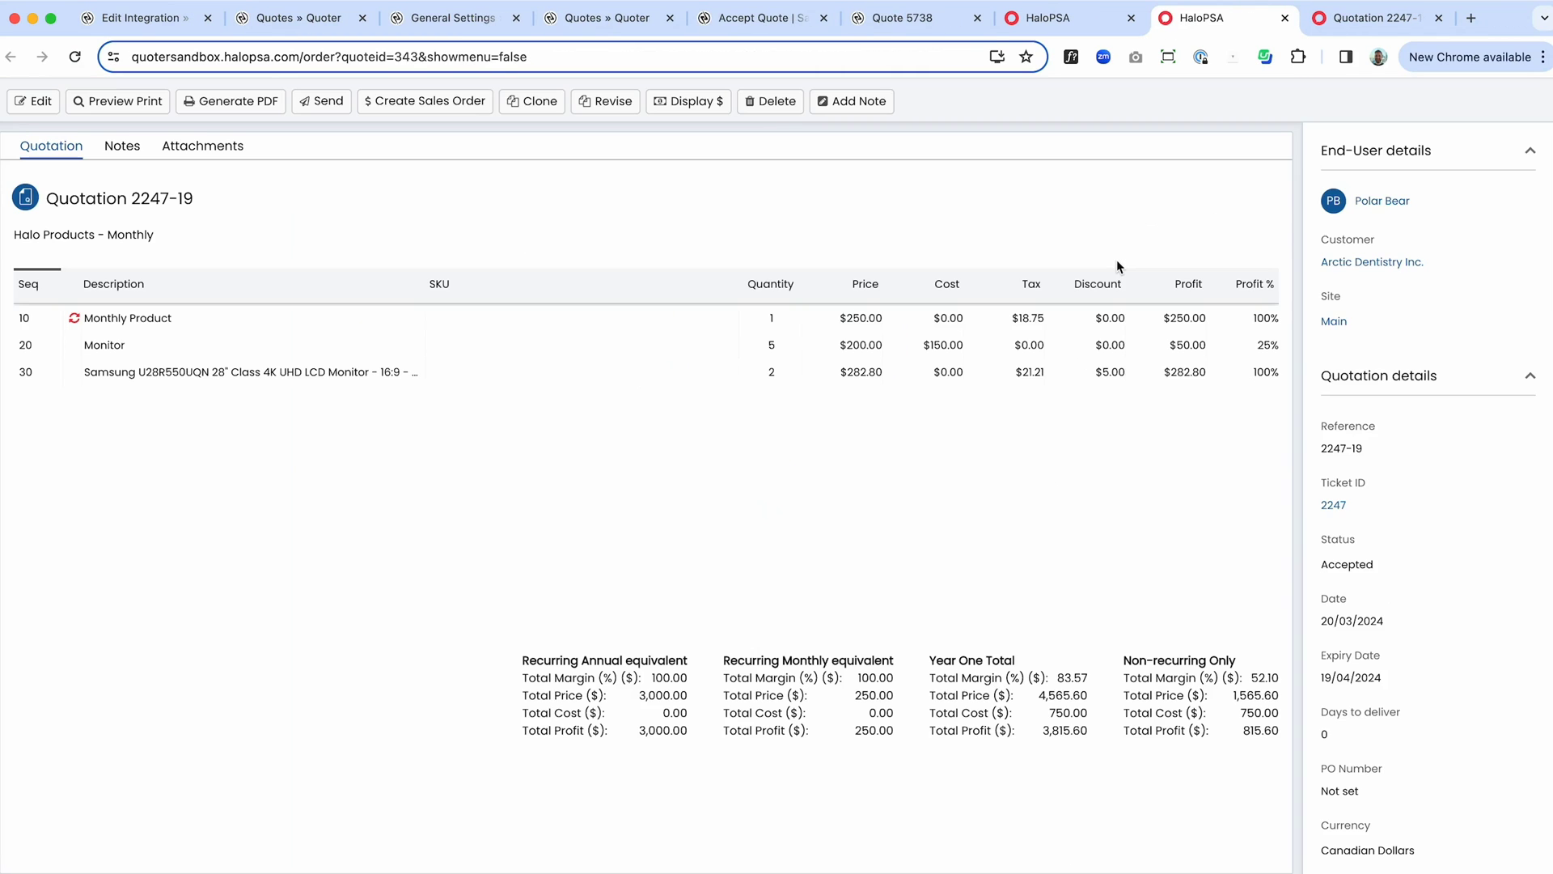